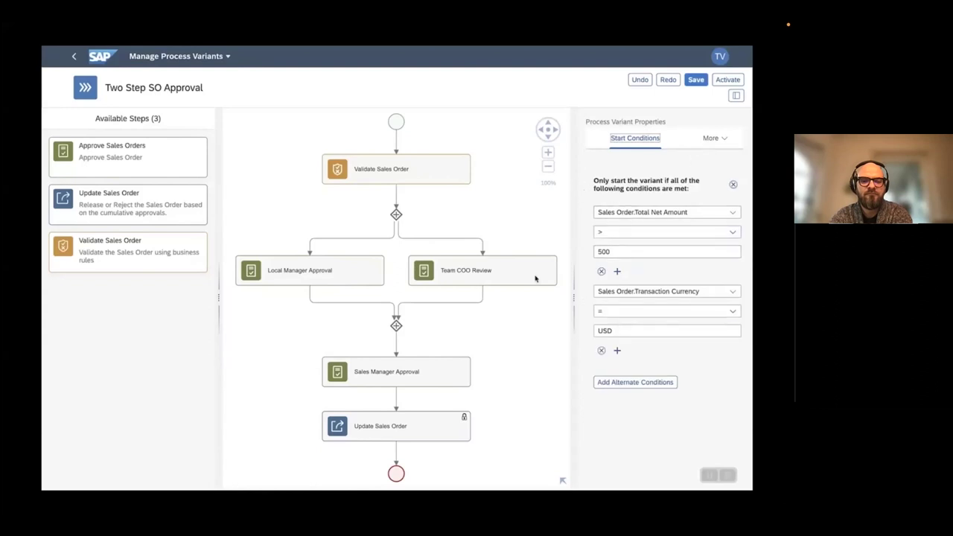
# Show the step conditions of the Team COO Review step in the approval variant.
pyautogui.click(462, 273)
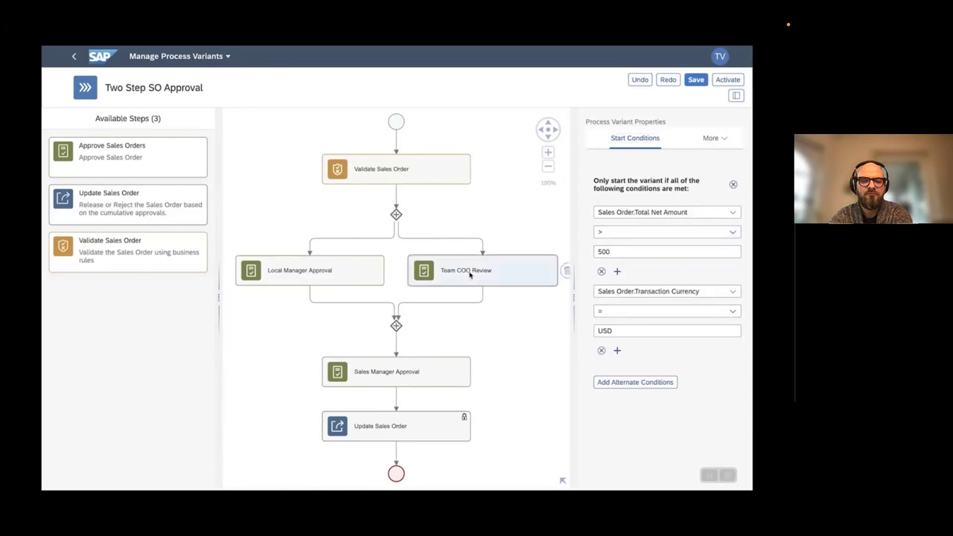
pyautogui.click(710, 138)
pyautogui.click(699, 158)
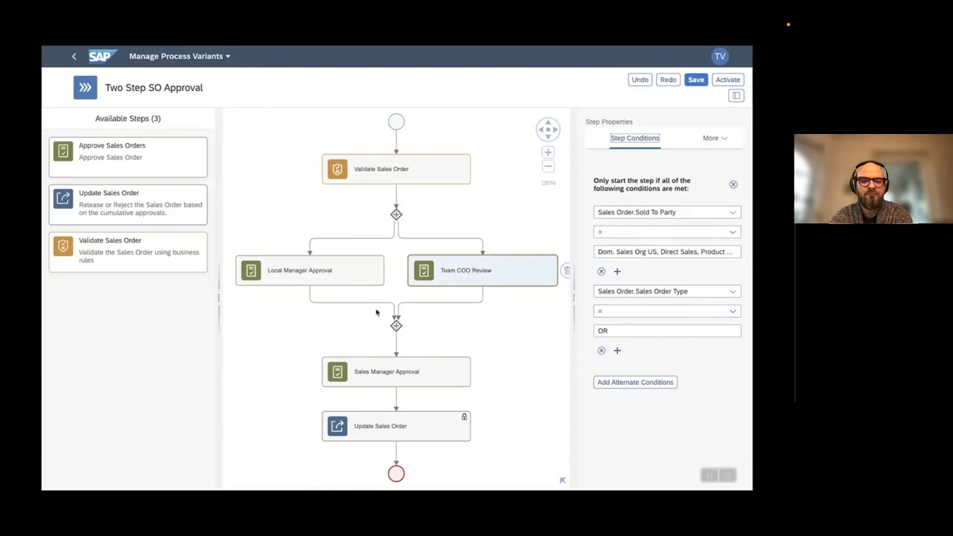
# Check the step conditions of the Sales Manager Approval and Local Manager Approval steps.
pyautogui.click(385, 368)
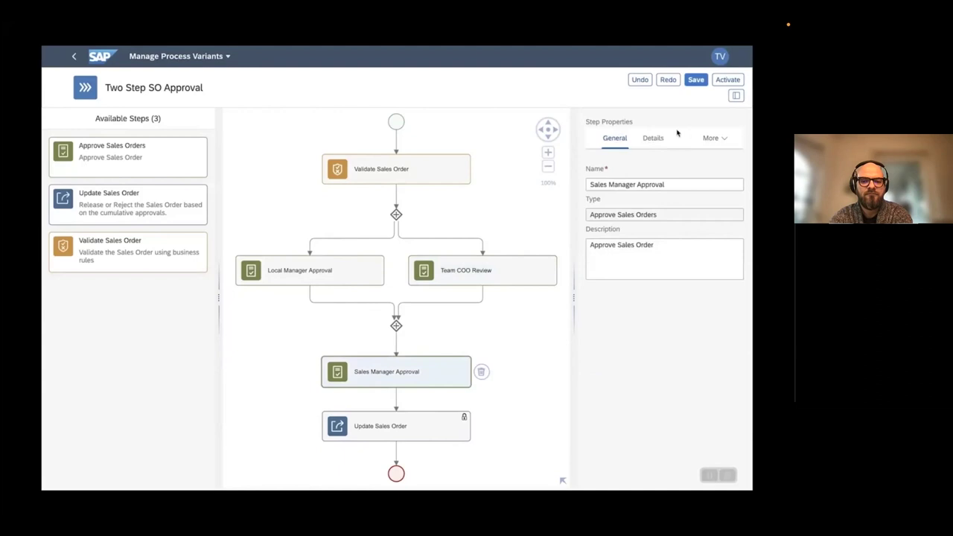
pyautogui.click(710, 138)
pyautogui.click(703, 157)
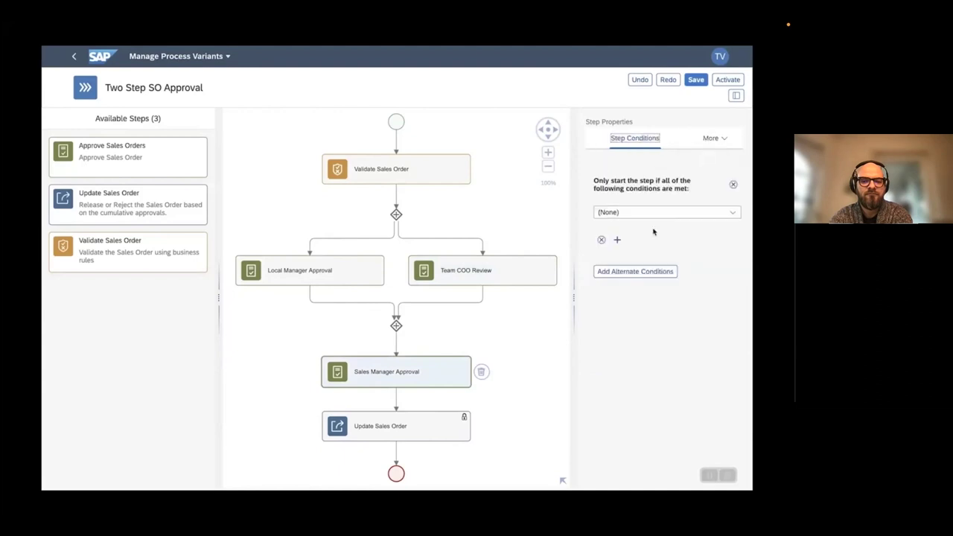
pyautogui.click(323, 267)
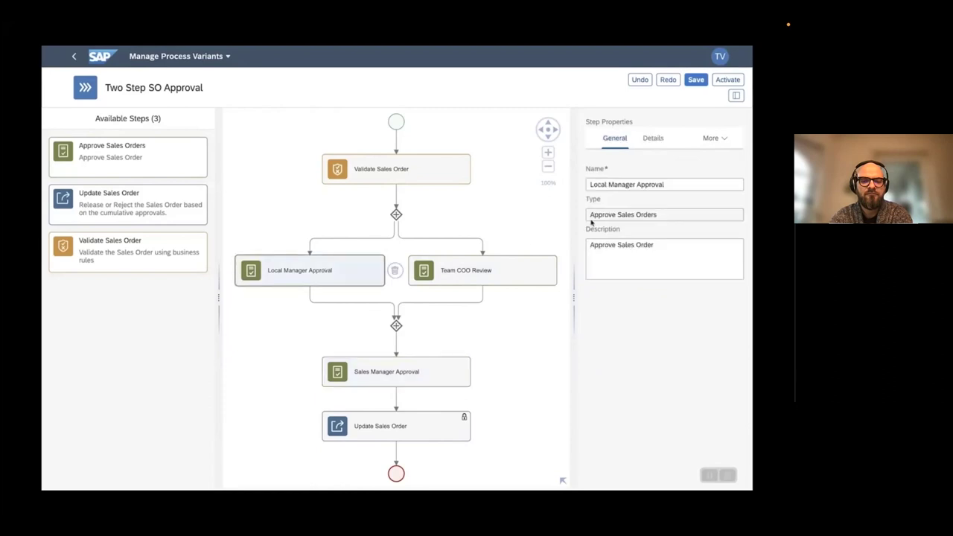
pyautogui.click(722, 138)
pyautogui.click(695, 157)
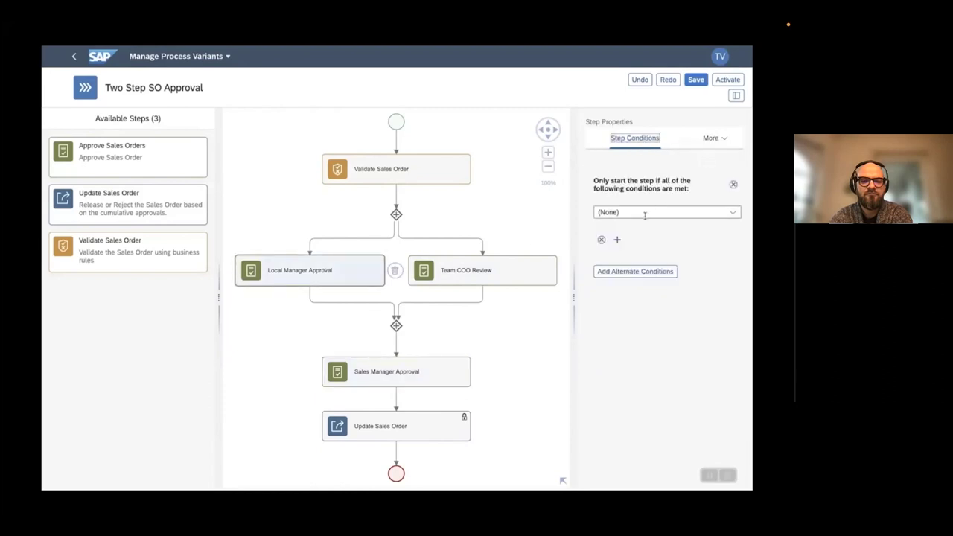
# Read through the description of the Validate Sales Order step.
pyautogui.click(447, 170)
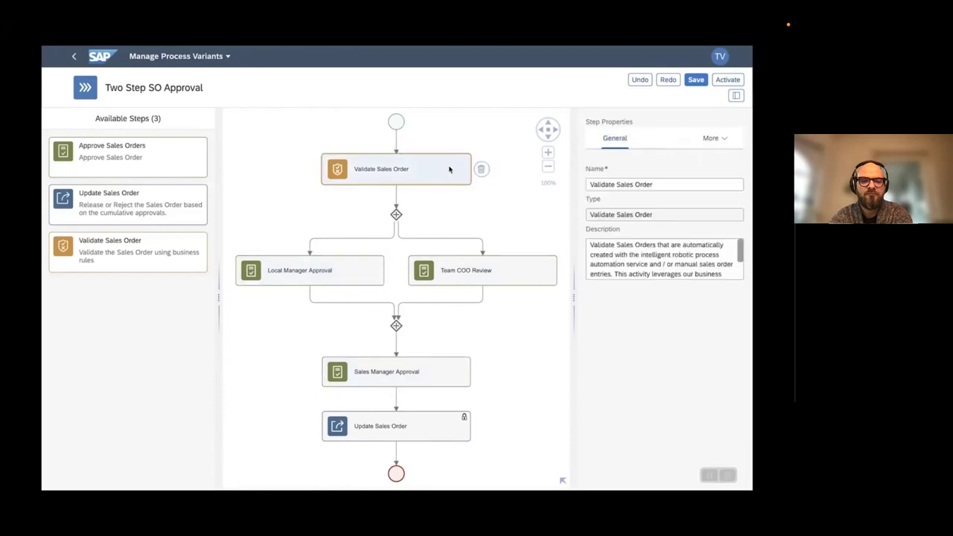
pyautogui.scroll(-3, 654, 260)
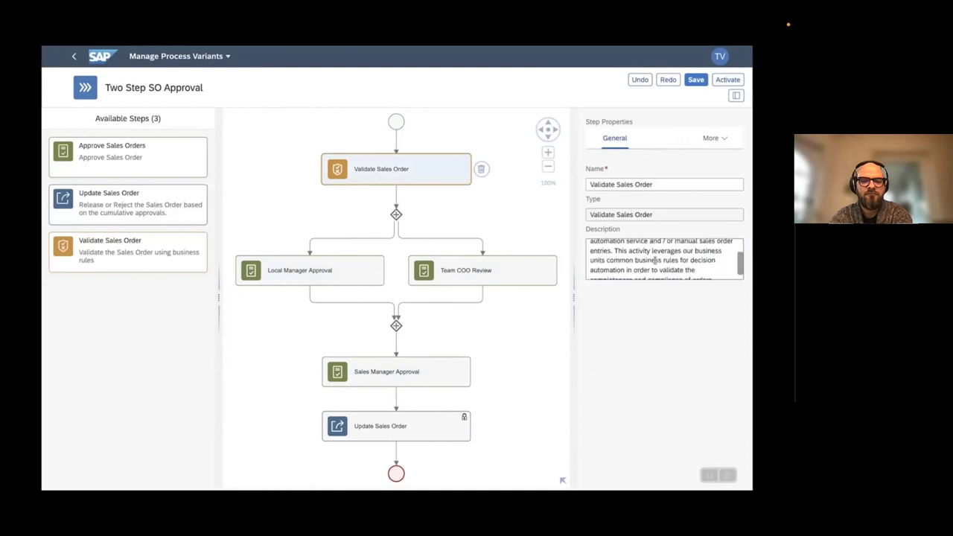
pyautogui.scroll(3, 654, 260)
pyautogui.scroll(1, 654, 261)
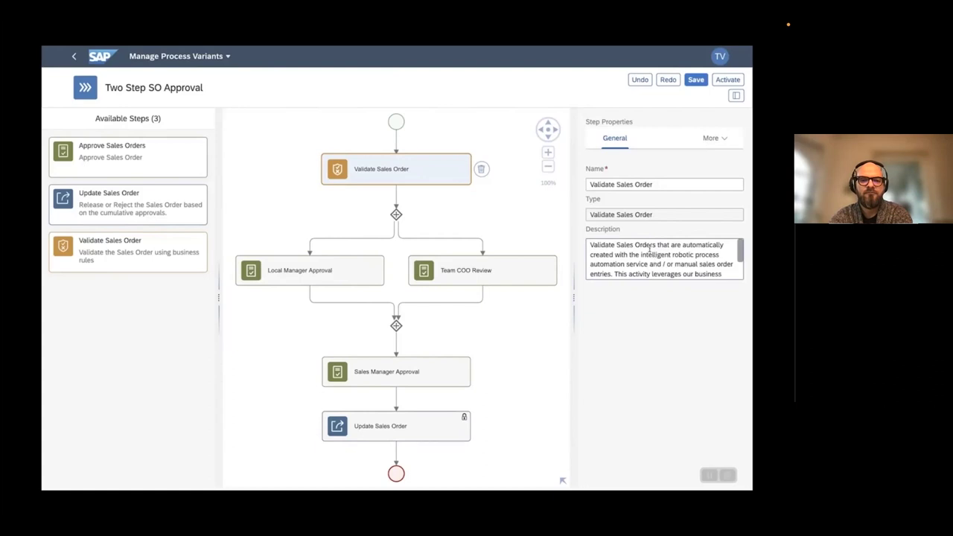
# Leave the Two Step SO Approval variant without saving and return to the Manage Sales Orders process overview.
pyautogui.click(74, 57)
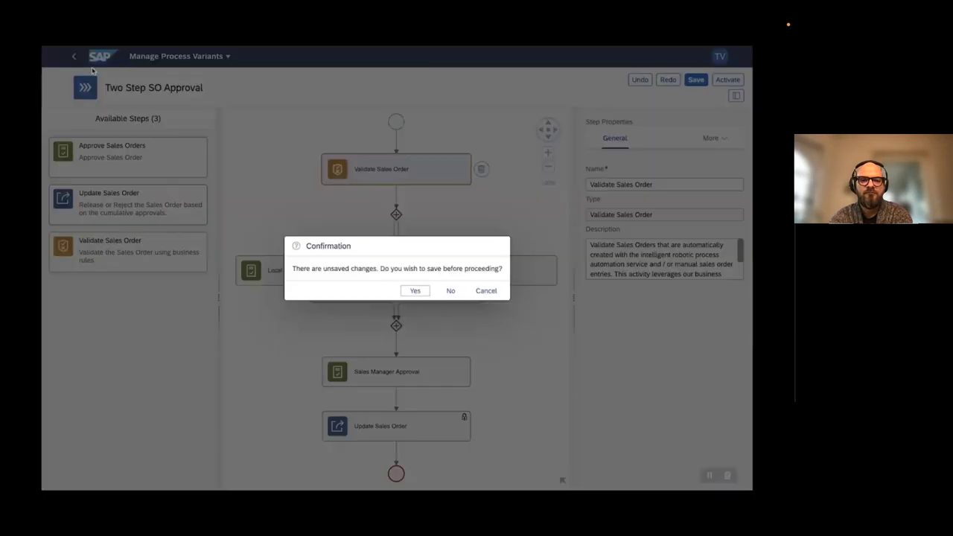
pyautogui.click(450, 290)
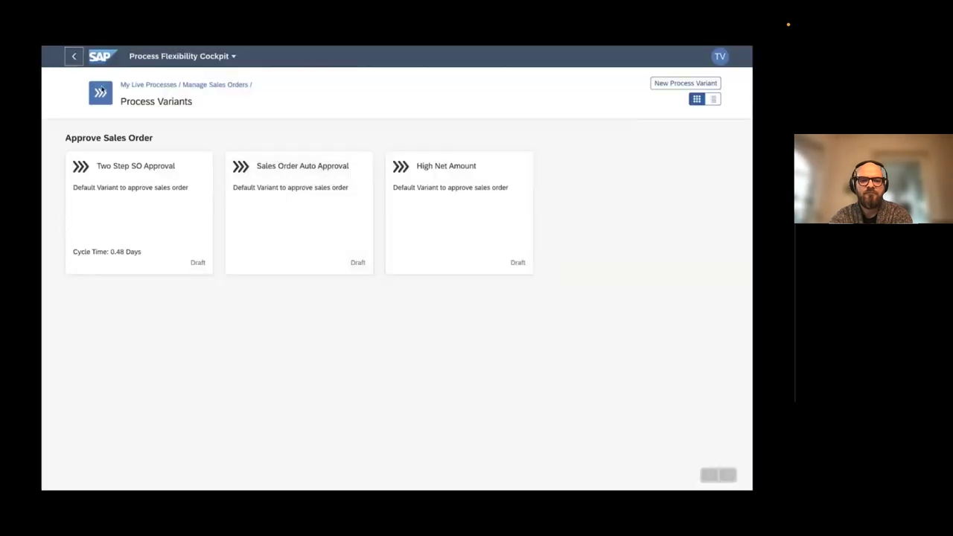
pyautogui.click(215, 84)
# Open the Sales Order Validation decision table of the Business validation for Sales Order decision in full screen.
pyautogui.click(450, 135)
pyautogui.click(453, 182)
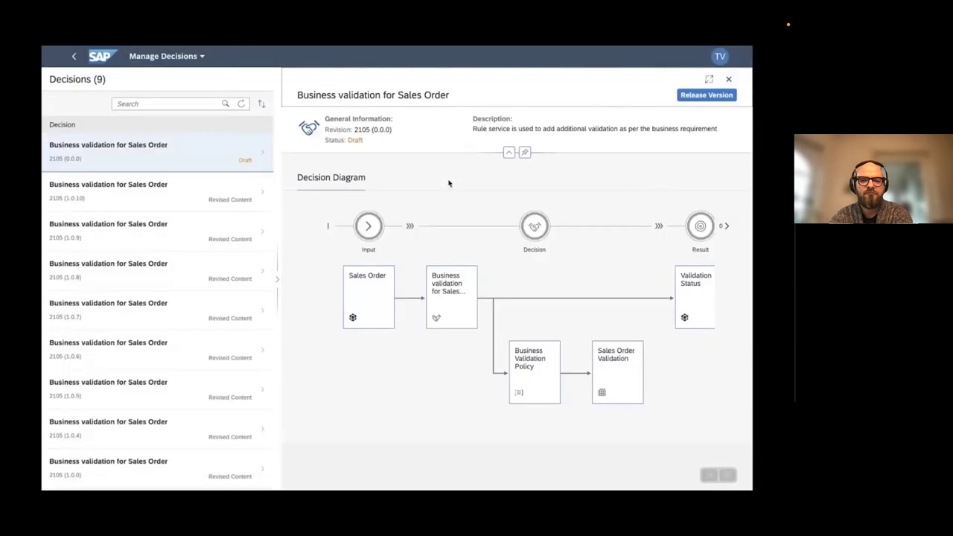
pyautogui.click(617, 369)
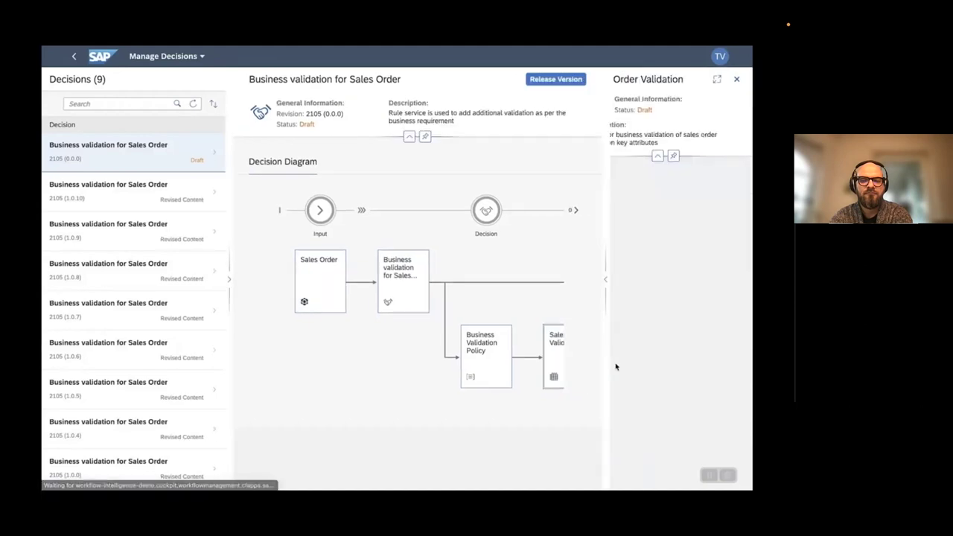
pyautogui.click(714, 79)
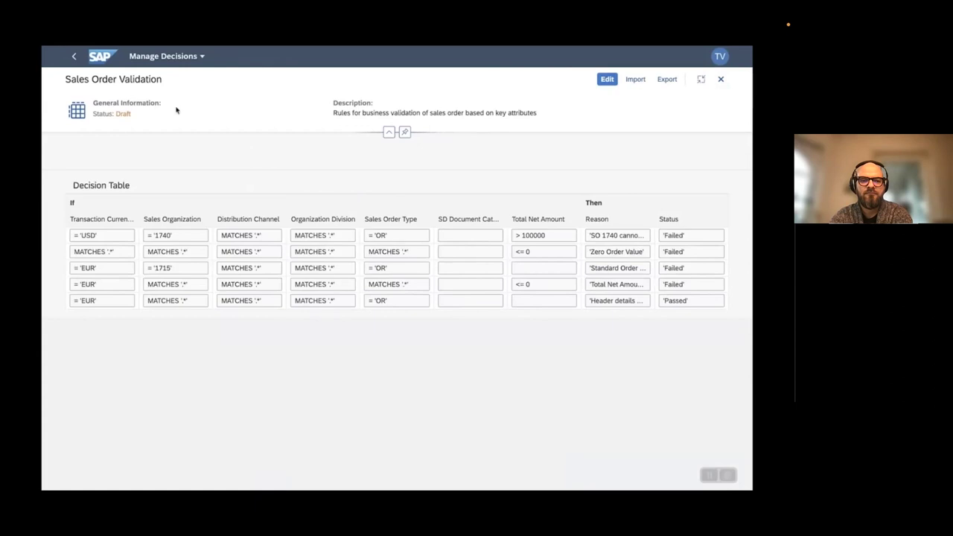
# Open the Manage Sales Order visibility scenario from the process overview and view the process types that can be added.
pyautogui.click(74, 58)
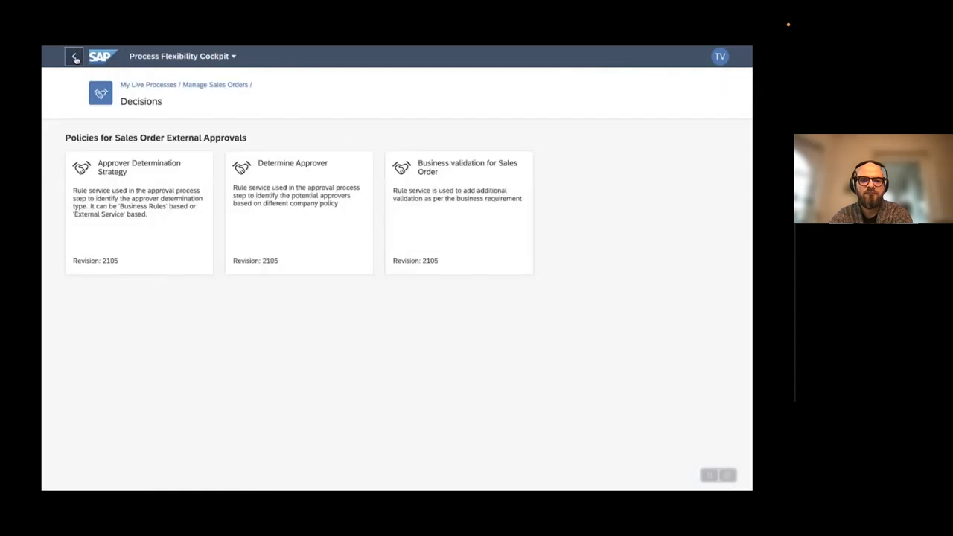
pyautogui.click(74, 57)
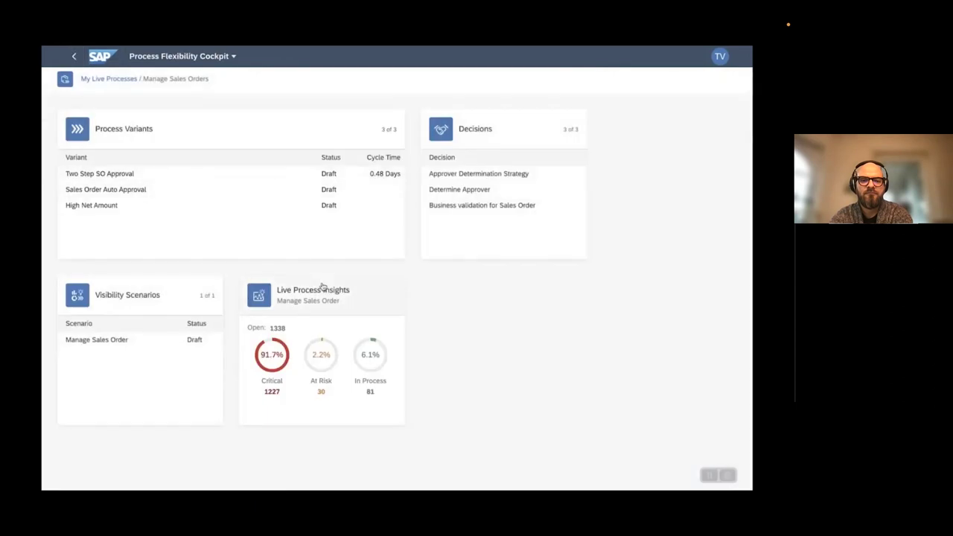
pyautogui.click(149, 299)
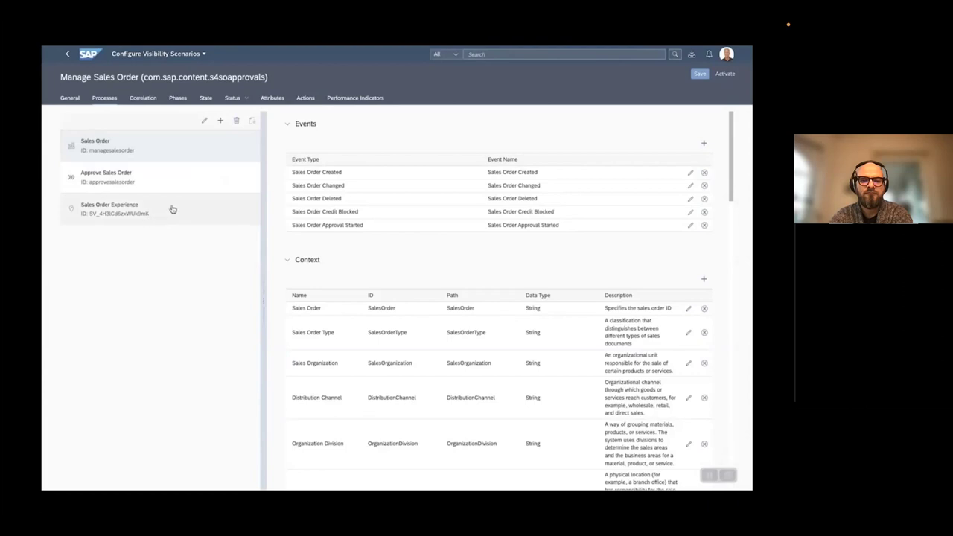
pyautogui.click(221, 121)
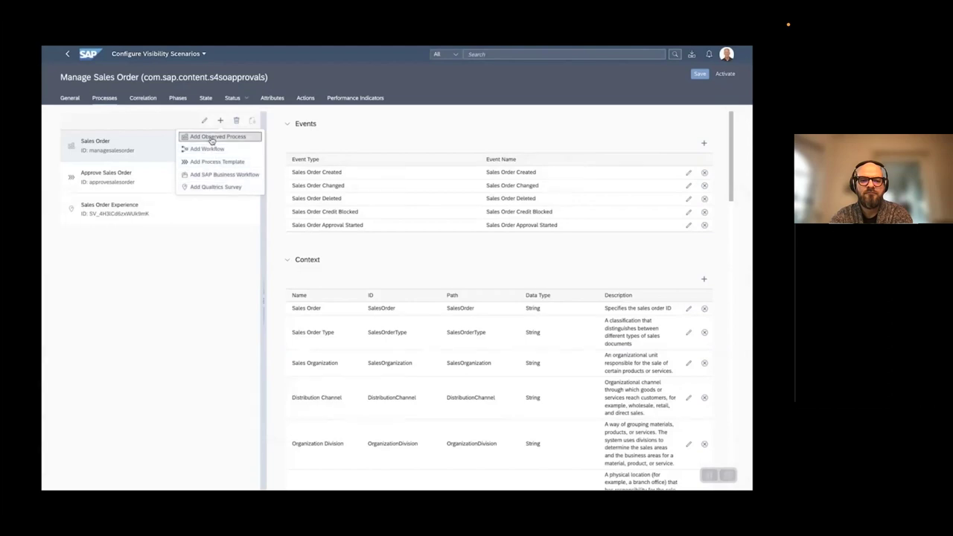
pyautogui.click(167, 121)
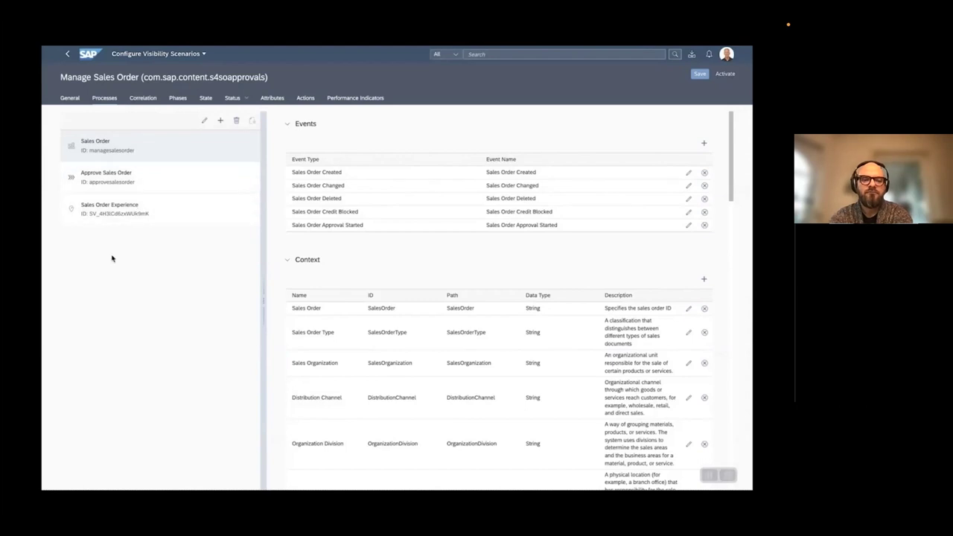
# Review the visibility scenario's correlation, state, status and attribute definitions.
pyautogui.hotkey('ctrl', '+')
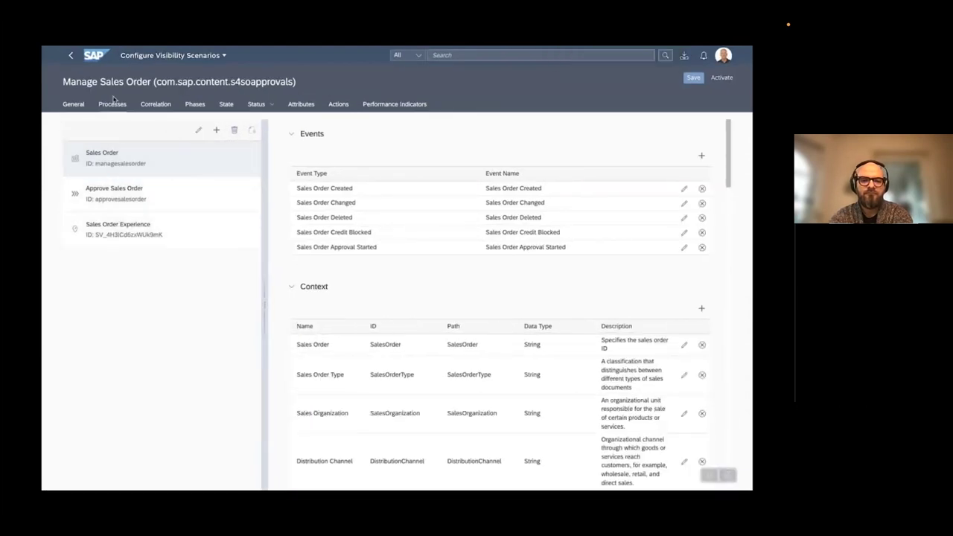
pyautogui.click(155, 106)
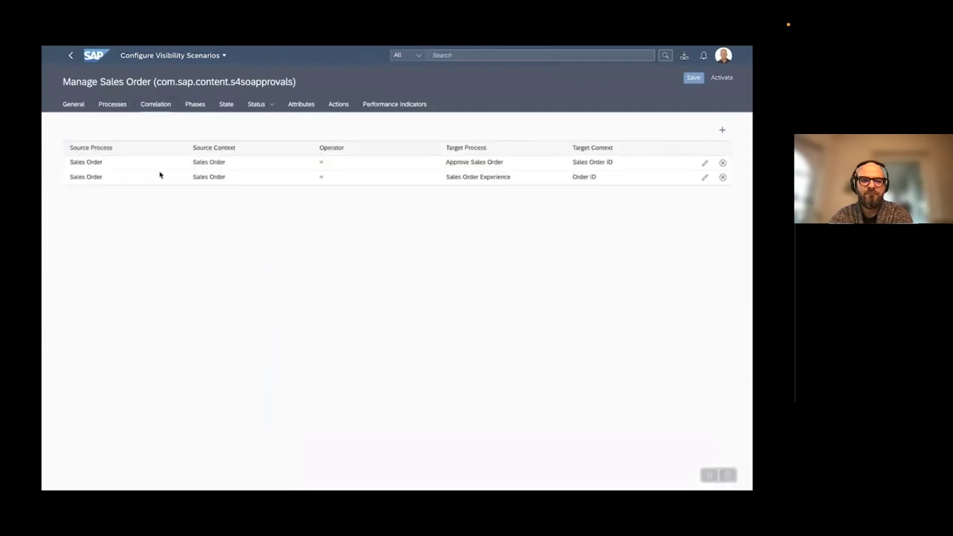
pyautogui.click(227, 105)
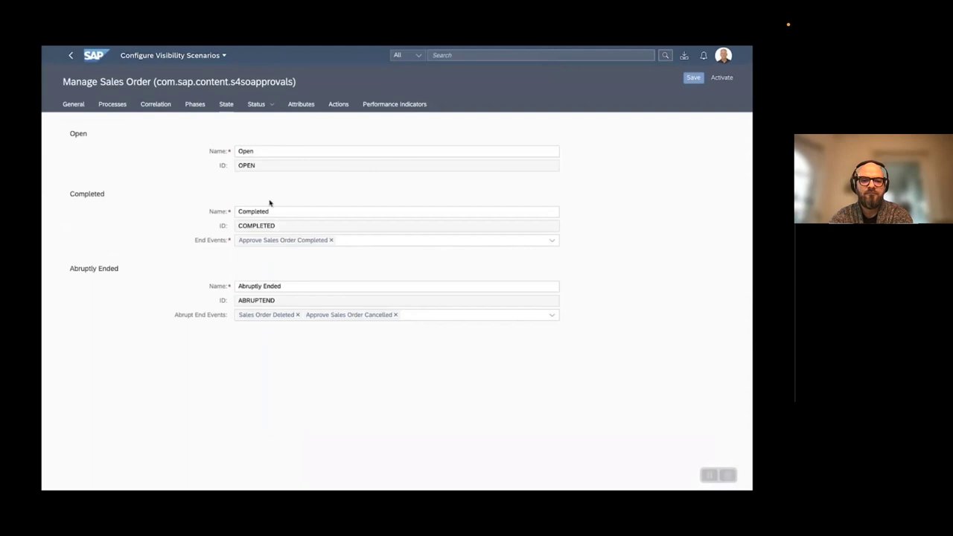
pyautogui.click(257, 105)
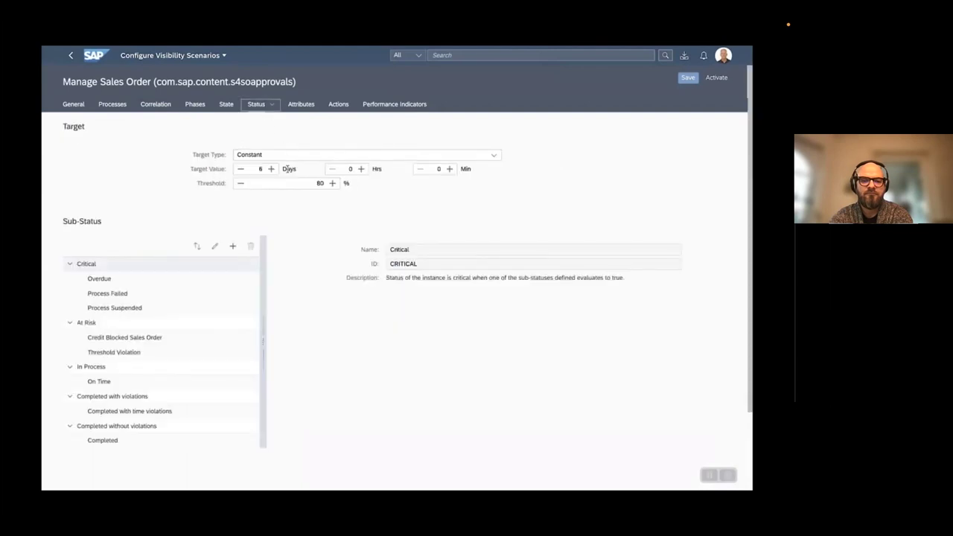
pyautogui.click(302, 105)
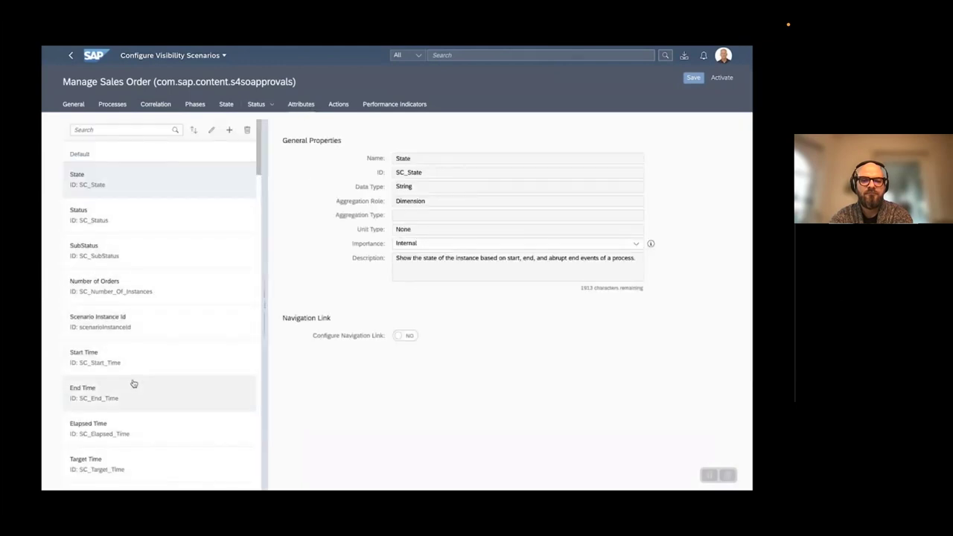
# Review the scenario's performance indicators, including the chart representations offered for Sales Orders pending for Approval by Sales Org.
pyautogui.click(379, 105)
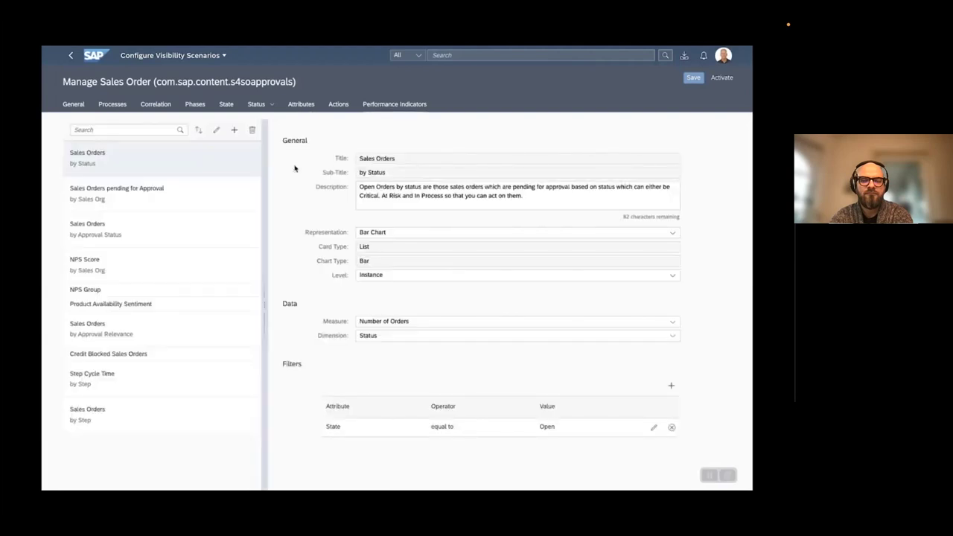
pyautogui.click(122, 195)
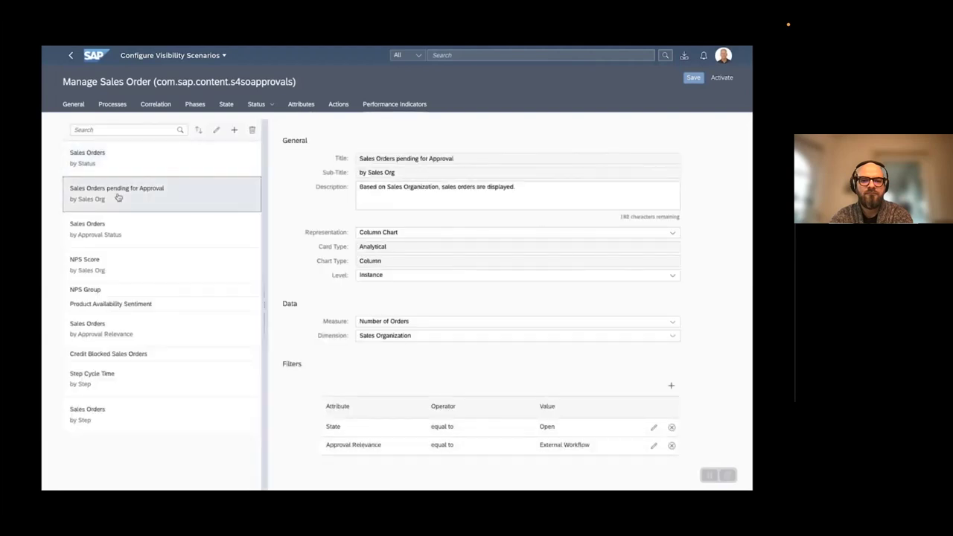
pyautogui.click(674, 233)
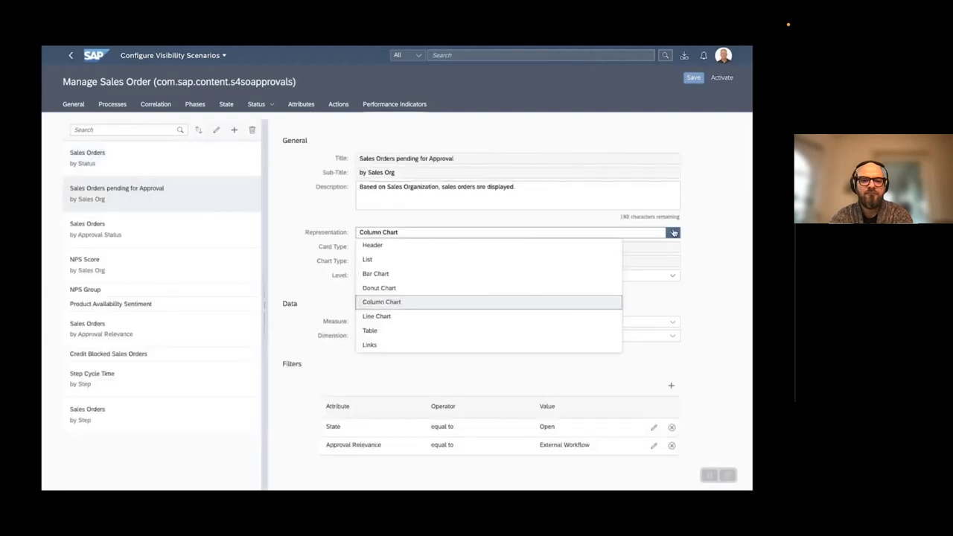
pyautogui.click(278, 260)
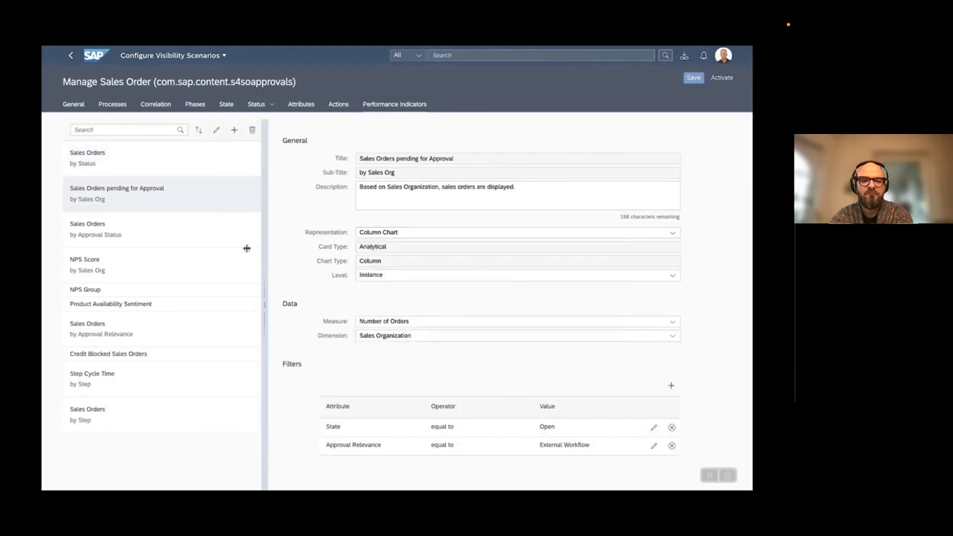
pyautogui.click(148, 230)
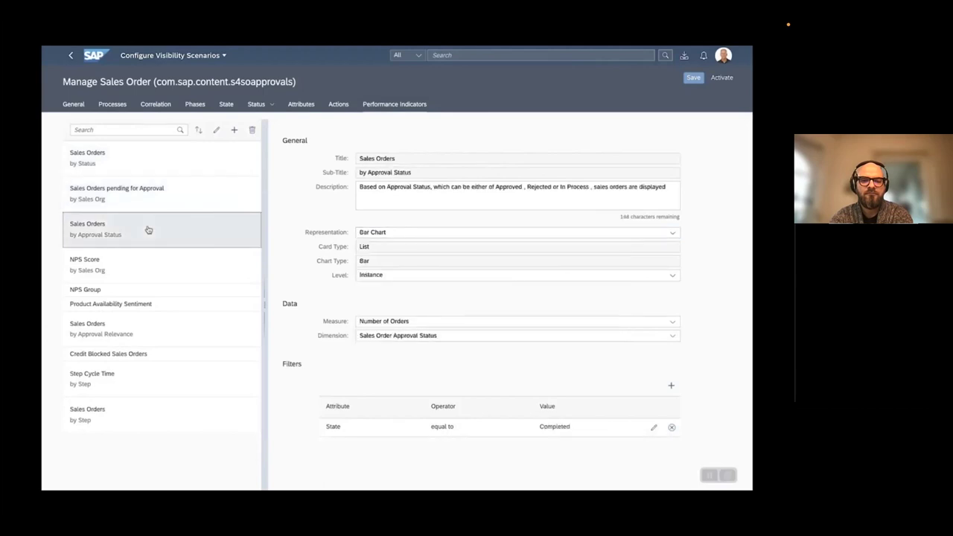
pyautogui.click(140, 265)
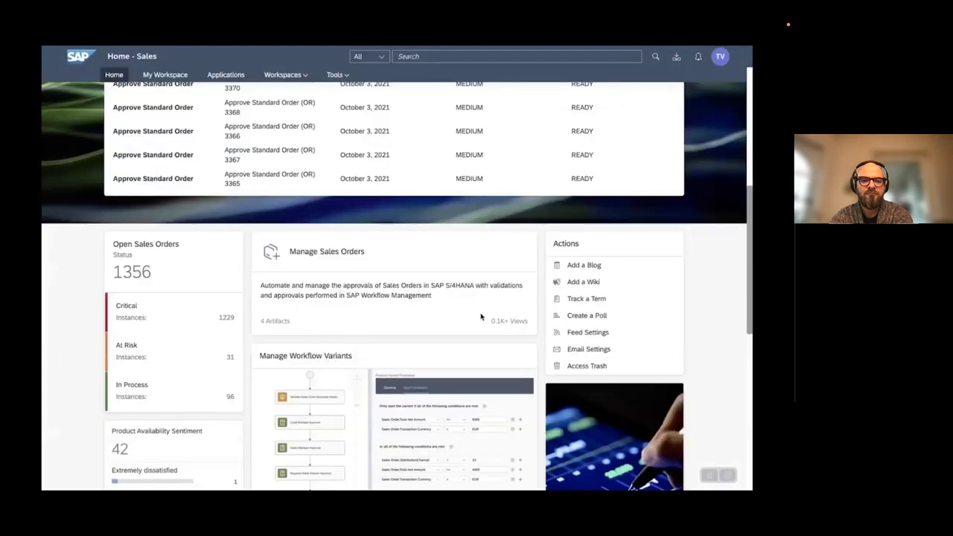
# Open the Manage Sales Order insights dashboard from the Open Sales Orders card on the home page and look through its cards.
pyautogui.click(152, 271)
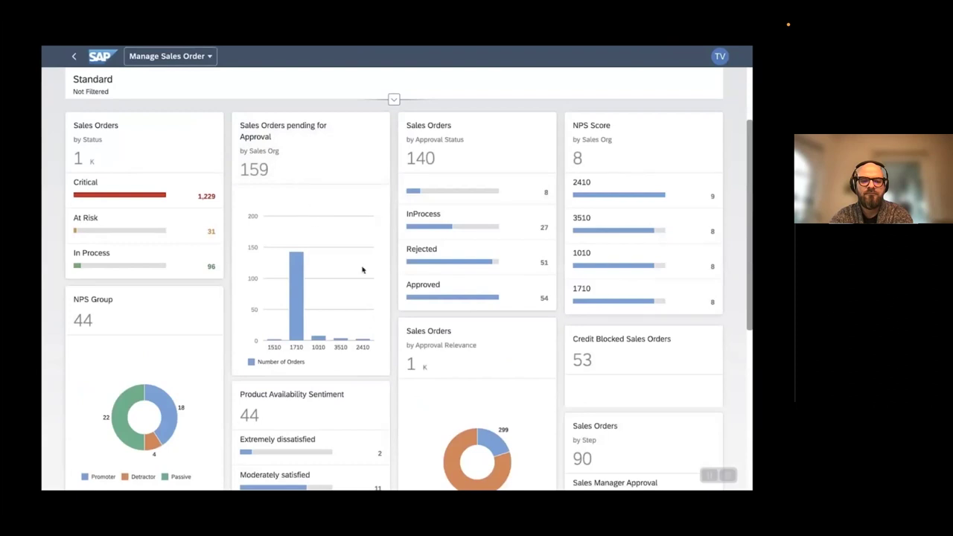
pyautogui.scroll(-5, 362, 269)
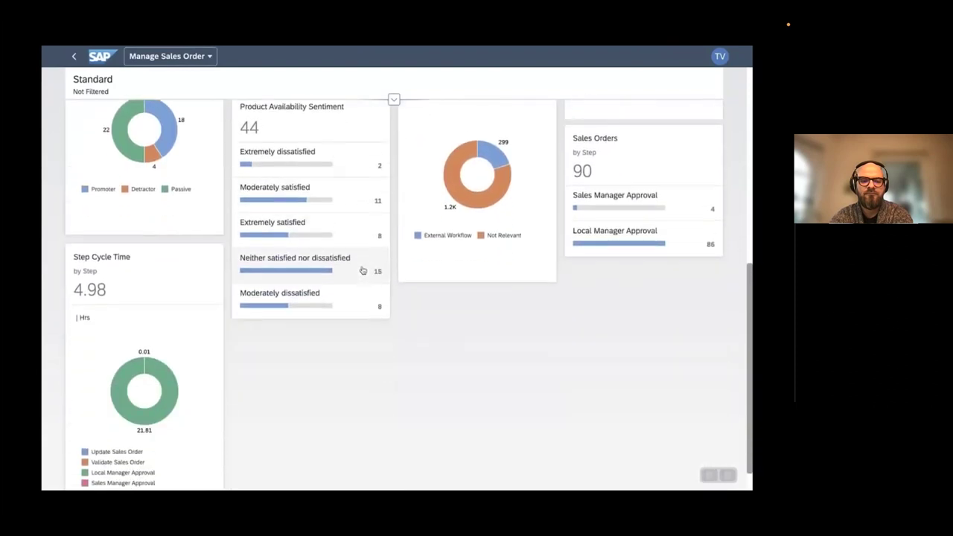
pyautogui.scroll(5, 363, 269)
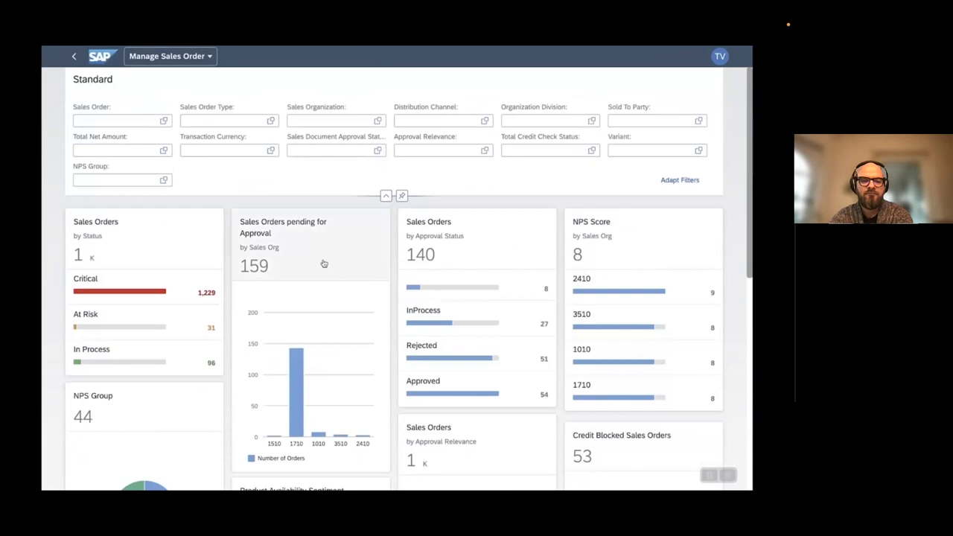
# Open the list of orders behind the Sales Orders pending for Approval card and look through it.
pyautogui.click(313, 250)
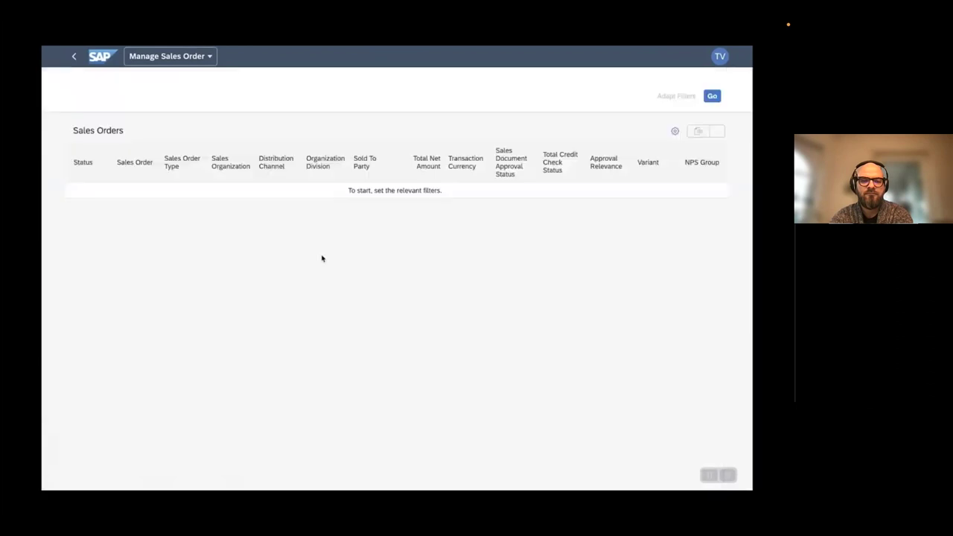
pyautogui.scroll(-2, 298, 334)
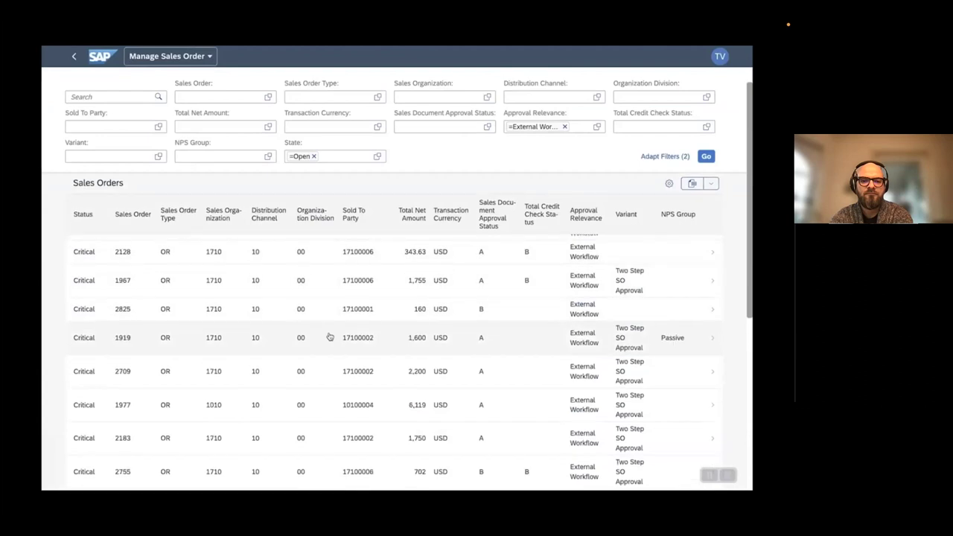
# Open the critical 1,755 USD order from the sales orders list, examine its process path, and return to the list.
pyautogui.scroll(-4, 330, 336)
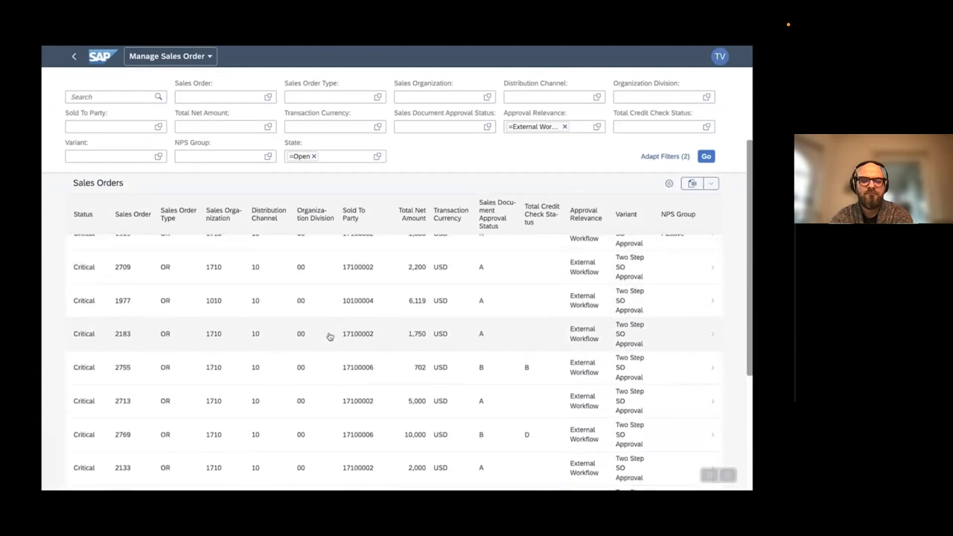
pyautogui.scroll(6, 330, 336)
pyautogui.click(297, 299)
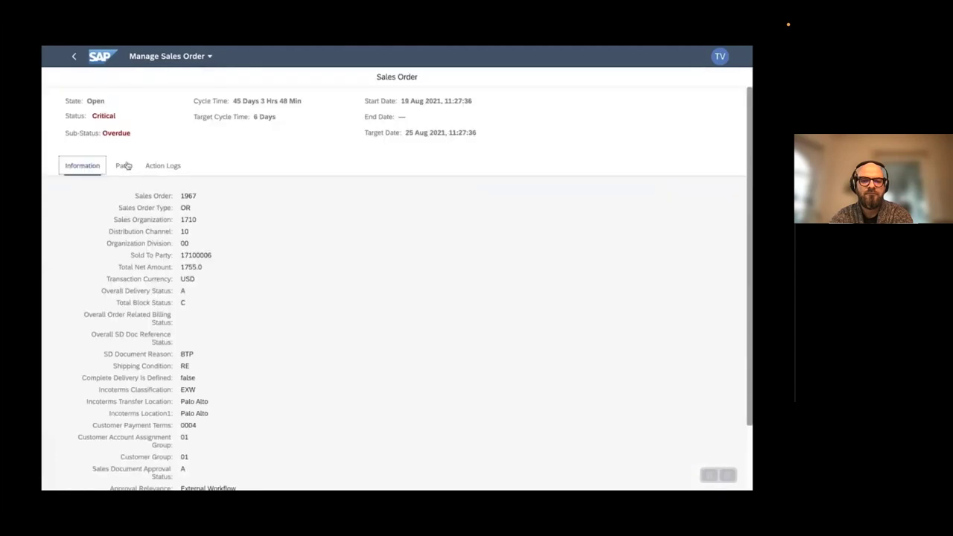
pyautogui.click(123, 166)
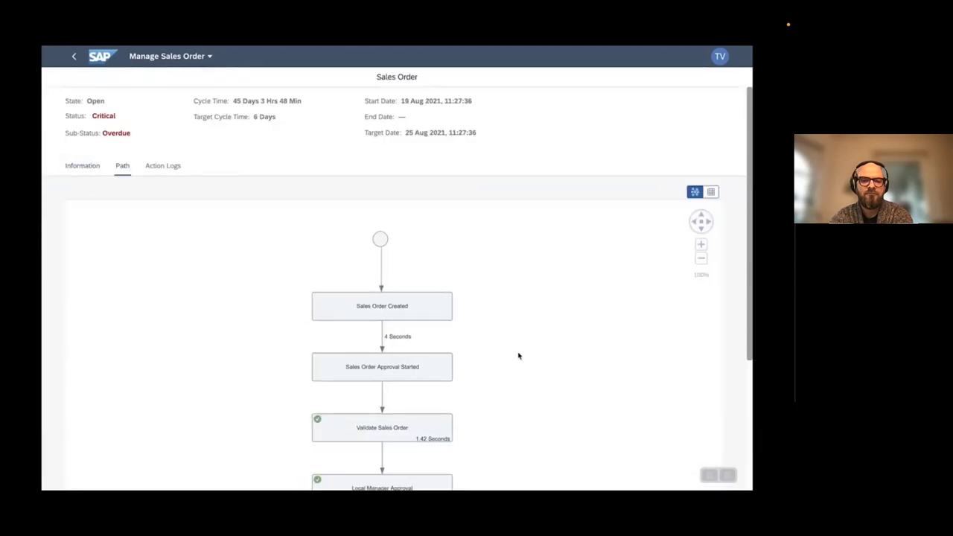
pyautogui.moveTo(750, 308); pyautogui.dragTo(742, 383)
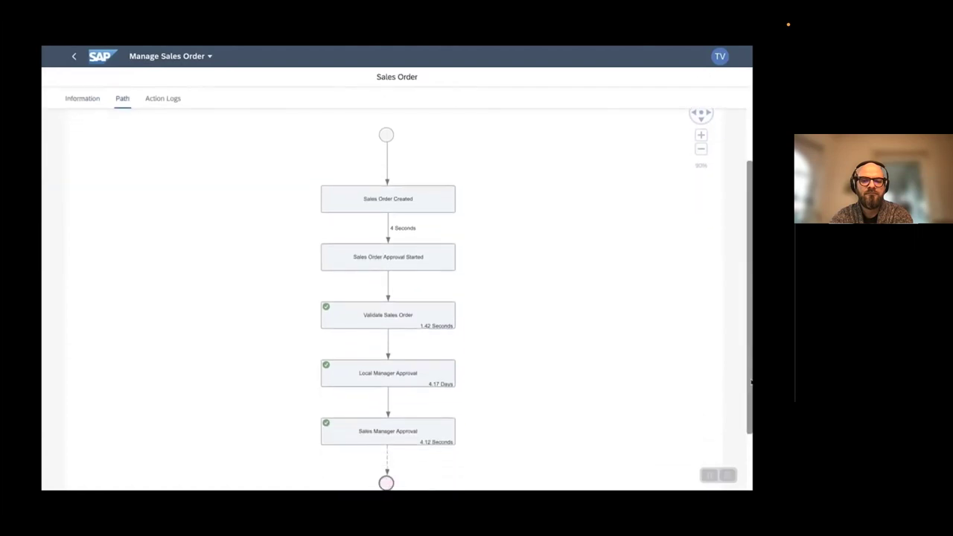
pyautogui.scroll(3, 750, 381)
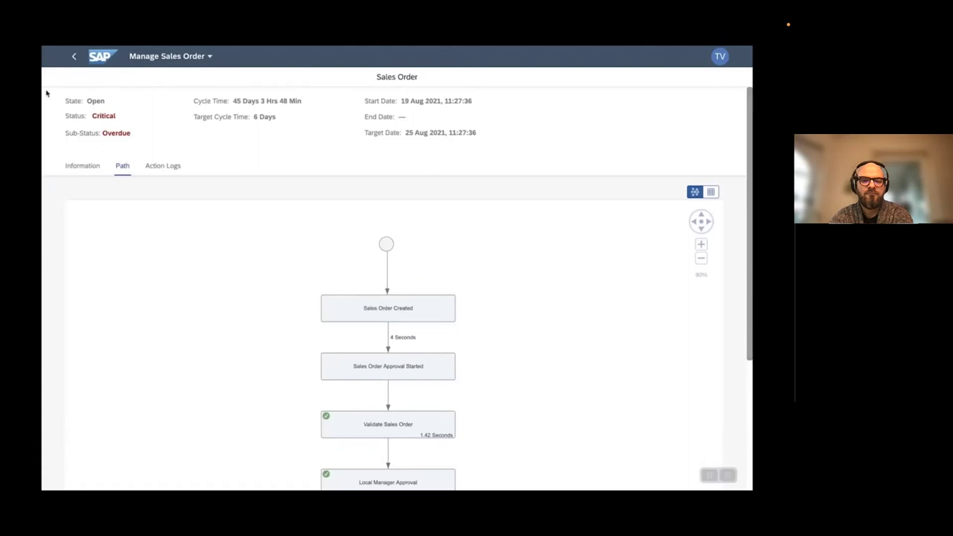
pyautogui.click(73, 56)
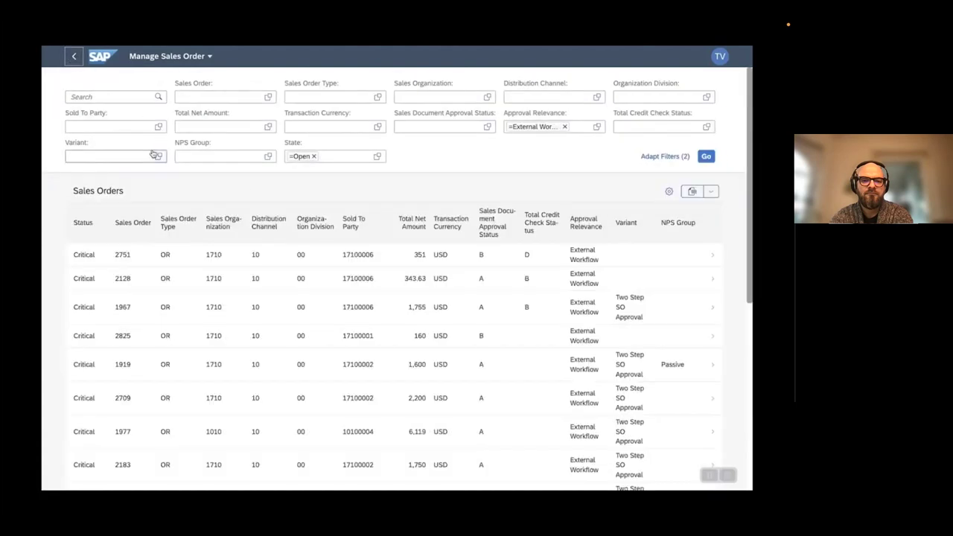
# Filter the list by a sales order number, examine the matching order's process path, and return to the insights dashboard.
pyautogui.click(192, 96)
pyautogui.write('333')
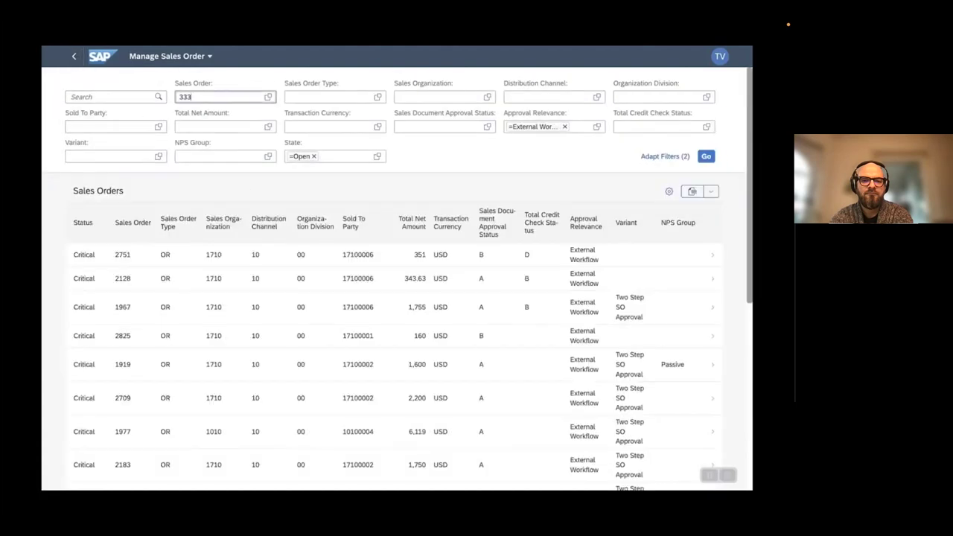
pyautogui.write('2')
pyautogui.press('Return')
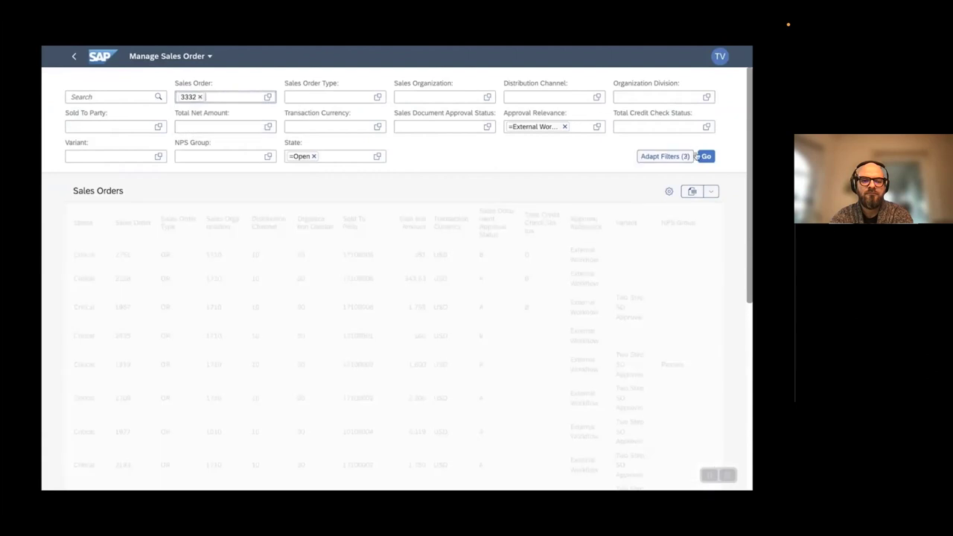
pyautogui.click(274, 256)
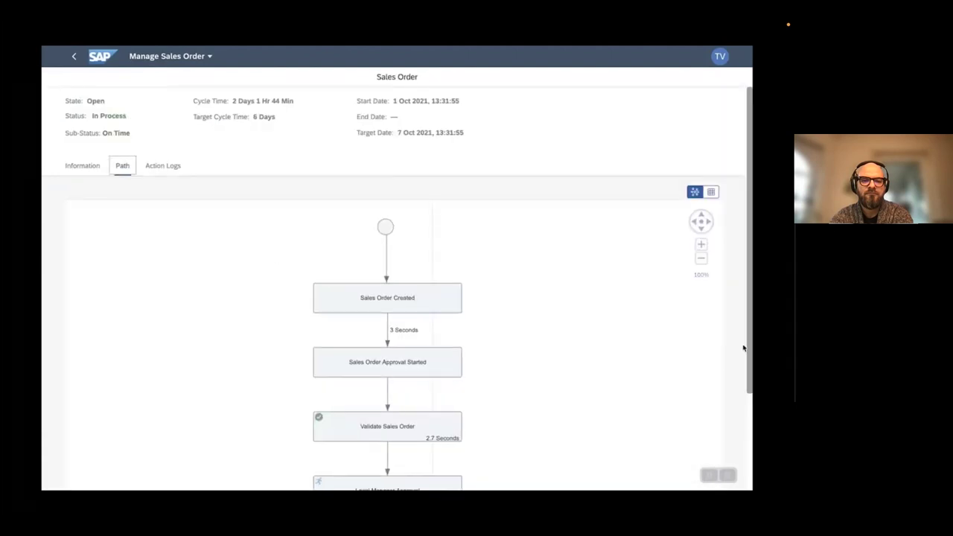
pyautogui.moveTo(751, 347); pyautogui.dragTo(743, 421)
pyautogui.click(73, 56)
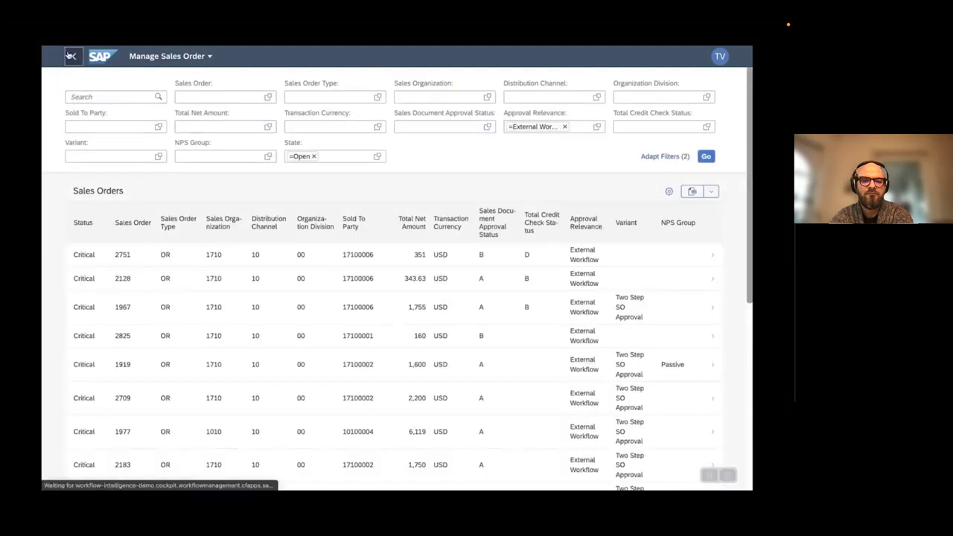
pyautogui.click(75, 57)
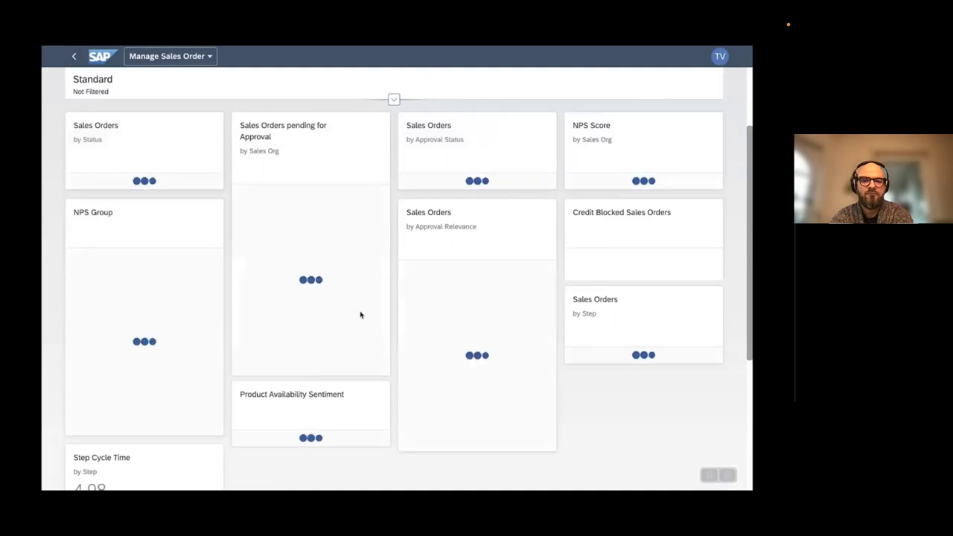
# Look through the Sales home page, from the open tasks and insight cards to the embedded Manage Sales Orders list.
pyautogui.scroll(-5, 422, 398)
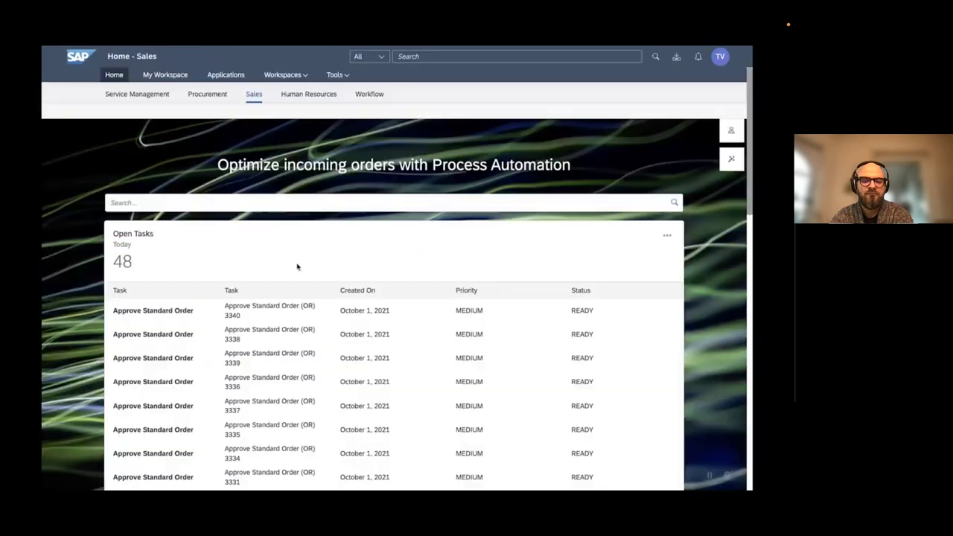
pyautogui.scroll(-5, 351, 307)
pyautogui.scroll(-5, 351, 304)
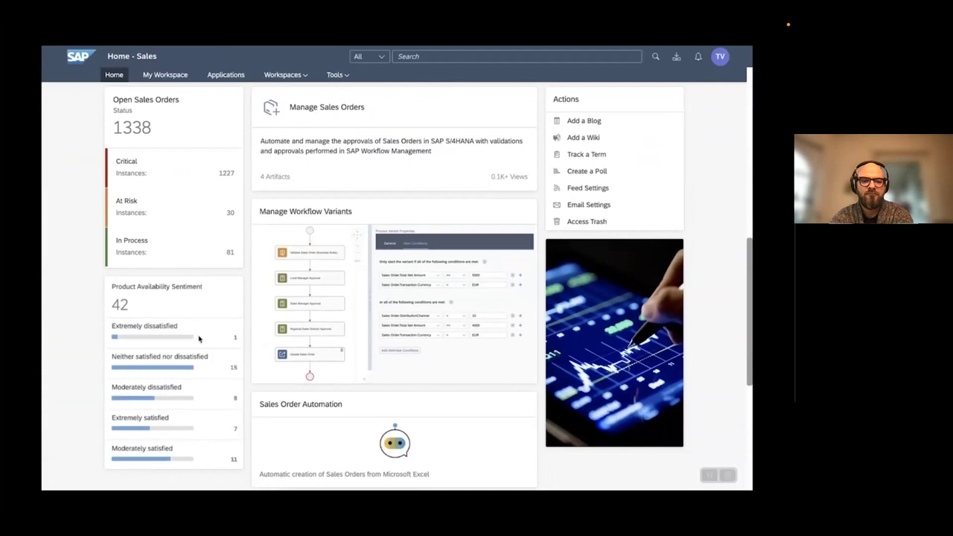
pyautogui.scroll(-4, 392, 376)
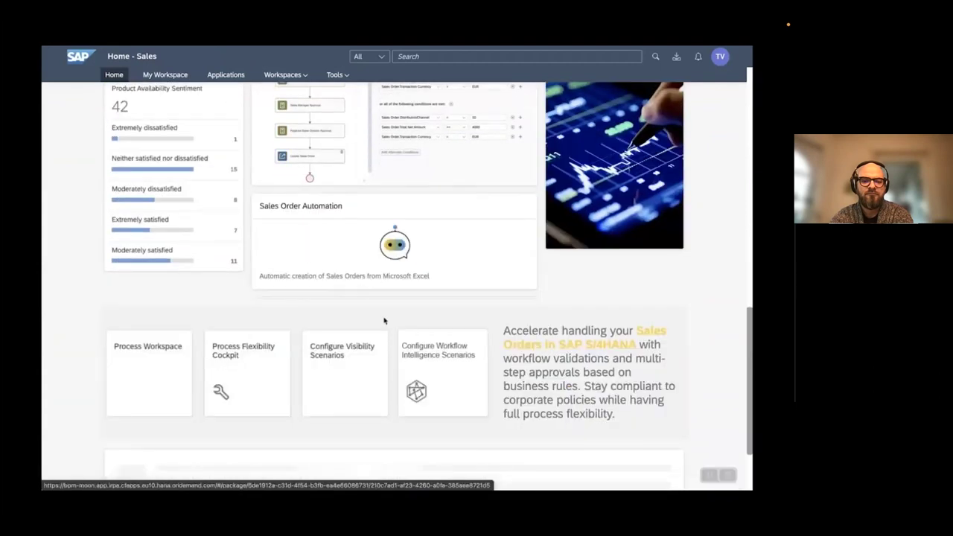
pyautogui.scroll(-1, 385, 320)
pyautogui.scroll(-5, 385, 321)
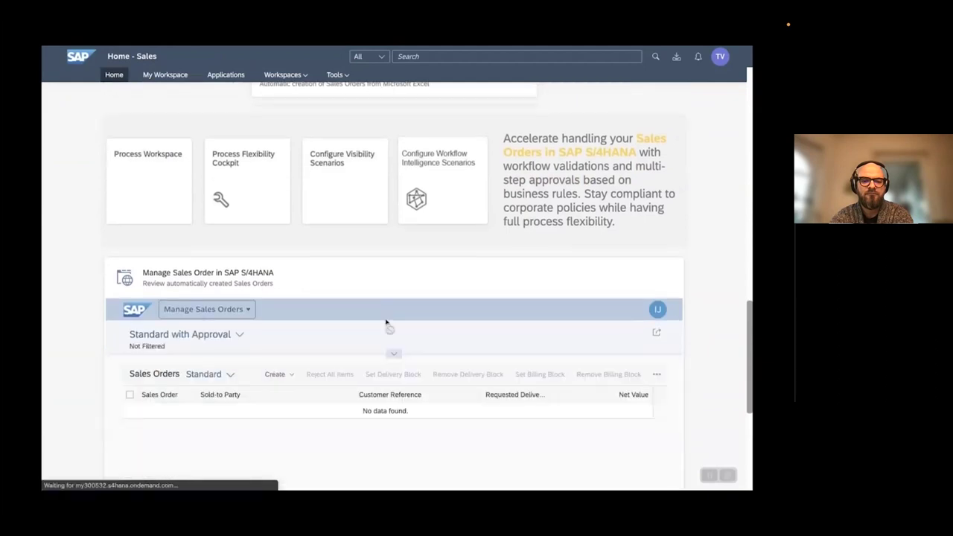
pyautogui.scroll(-1, 386, 321)
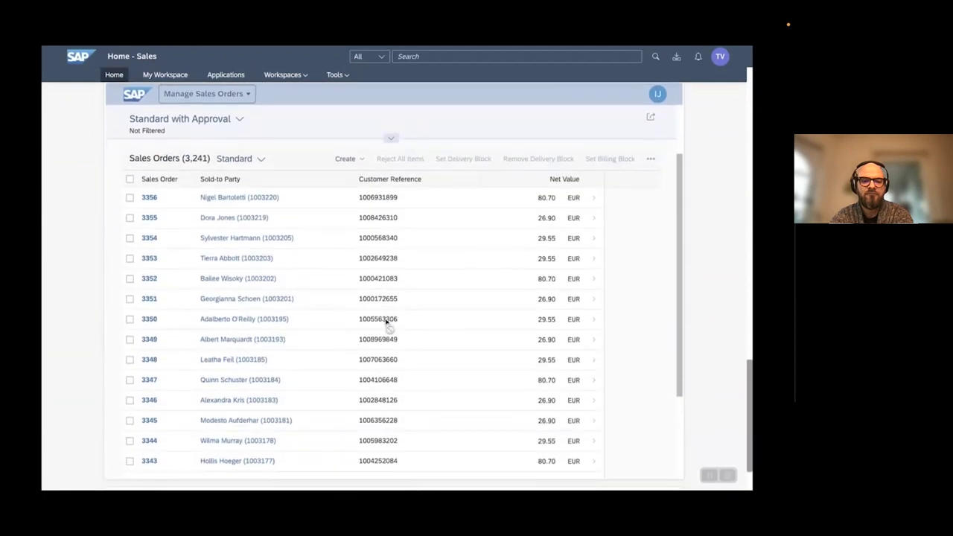
pyautogui.scroll(5, 387, 322)
pyautogui.scroll(2, 386, 322)
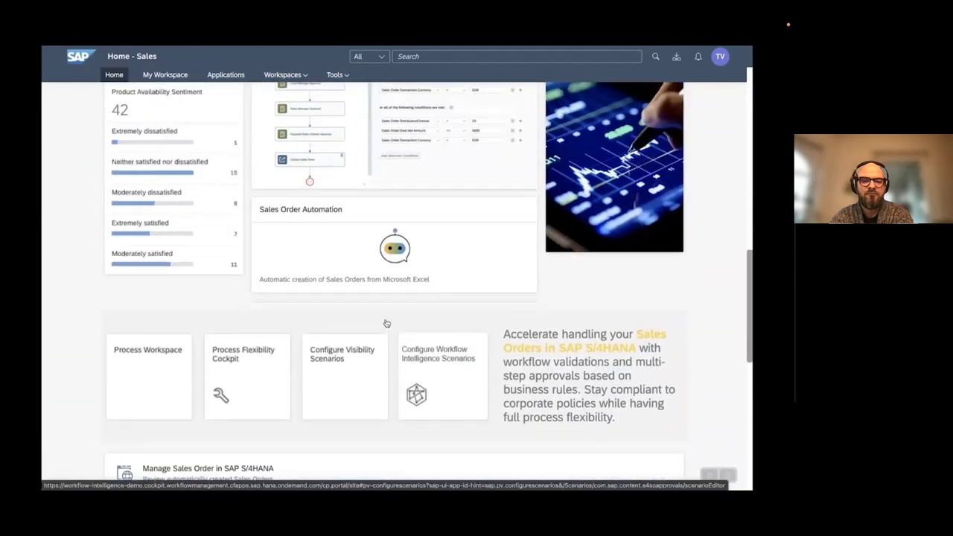
# Open the Sales Order Automation package and view its Create Sales Orders Pane and list of automations.
pyautogui.click(354, 310)
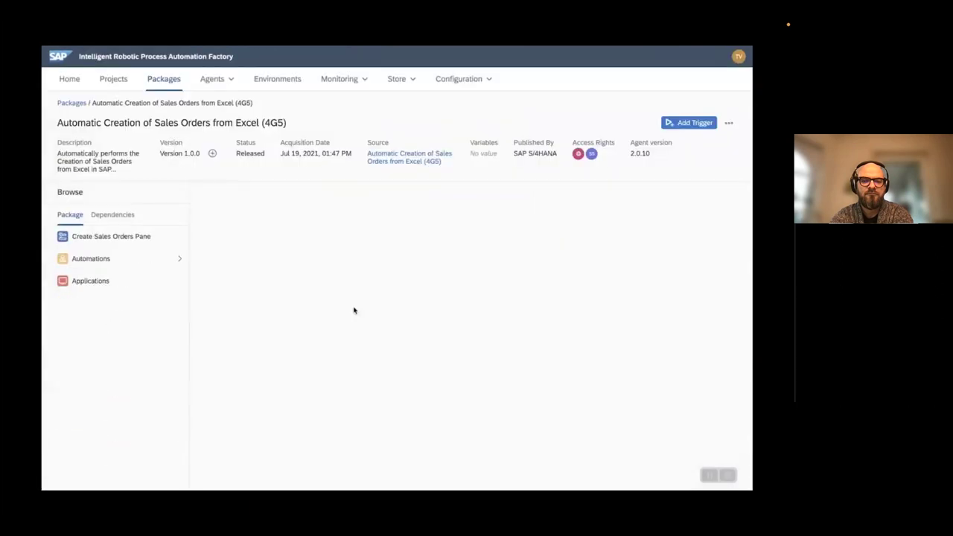
pyautogui.click(77, 80)
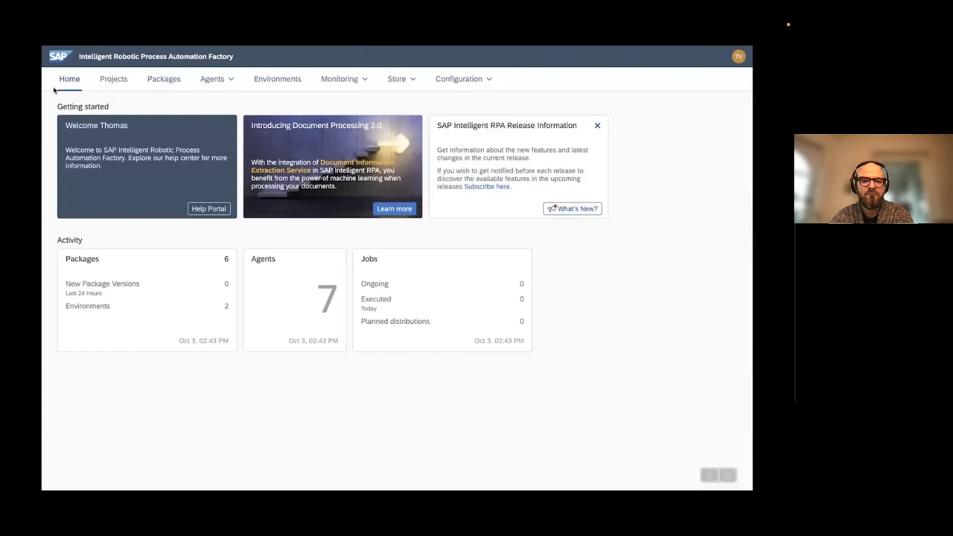
pyautogui.hotkey('alt', 'Left')
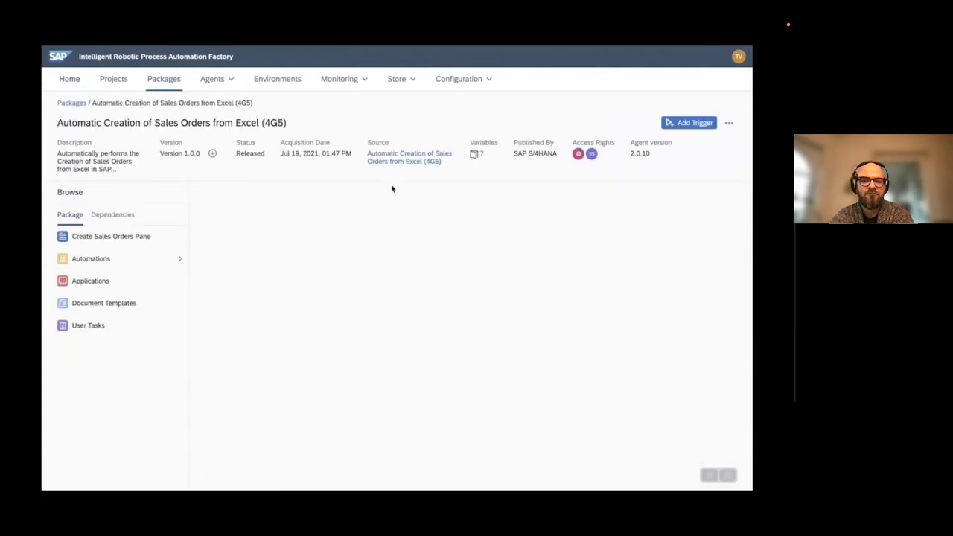
pyautogui.click(140, 238)
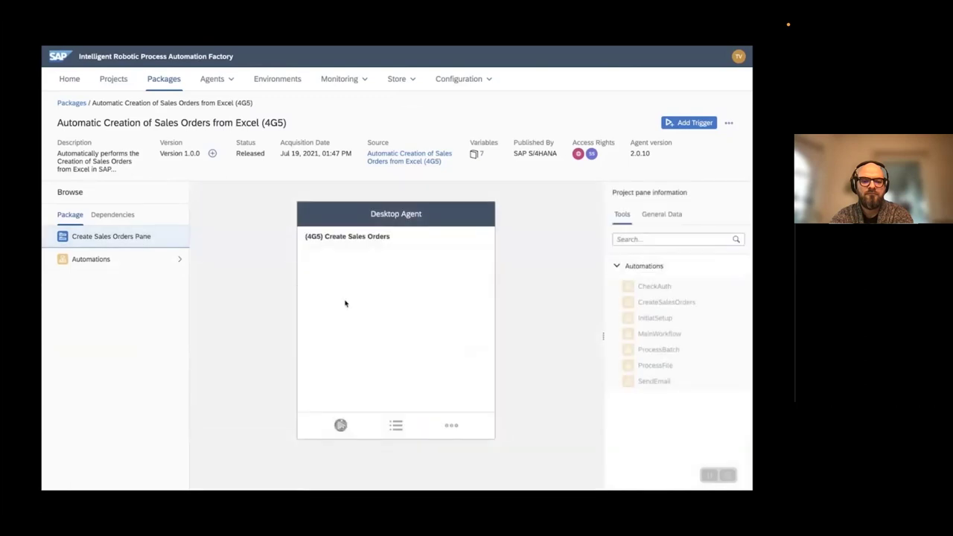
pyautogui.click(143, 267)
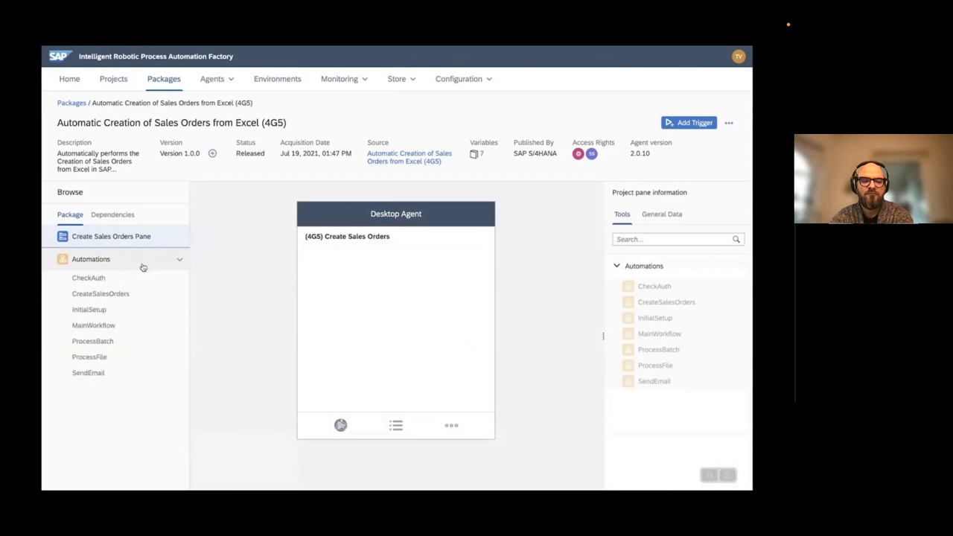
# Open the CreateSalesOrders automation and examine its flow from initialization through the input file processing loop.
pyautogui.click(116, 293)
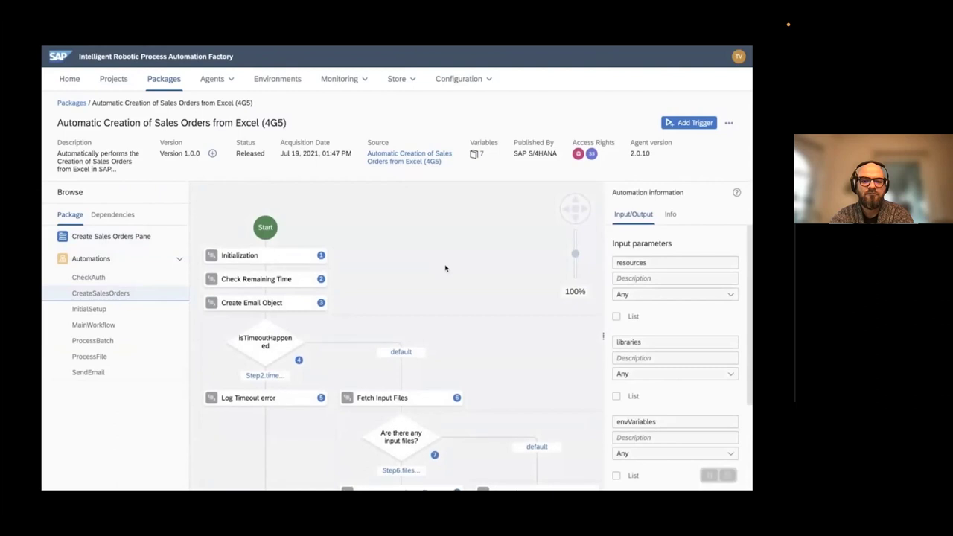
pyautogui.scroll(-3, 445, 268)
pyautogui.scroll(-2, 445, 268)
pyautogui.hscroll(3, 445, 268)
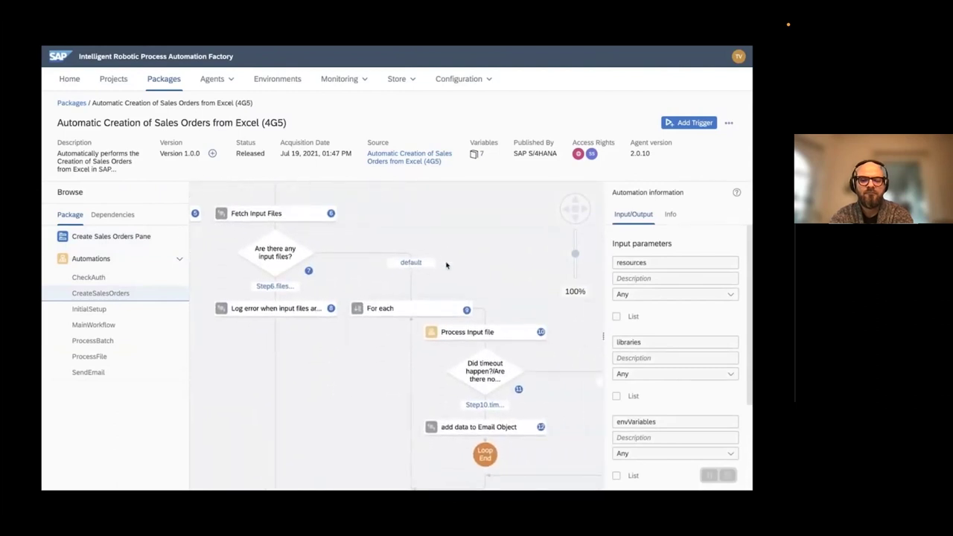
pyautogui.scroll(-3, 445, 266)
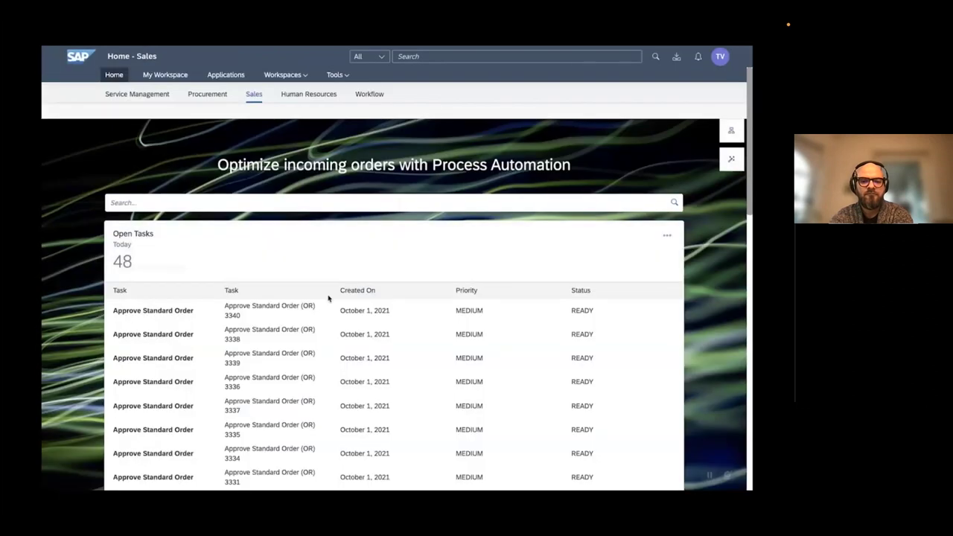
# Create a workflow intelligence scenario named Sales Order Approval for workflow com.sap.content.approvesalesorders and task usertask1.
pyautogui.scroll(-5, 328, 299)
pyautogui.scroll(-5, 328, 299)
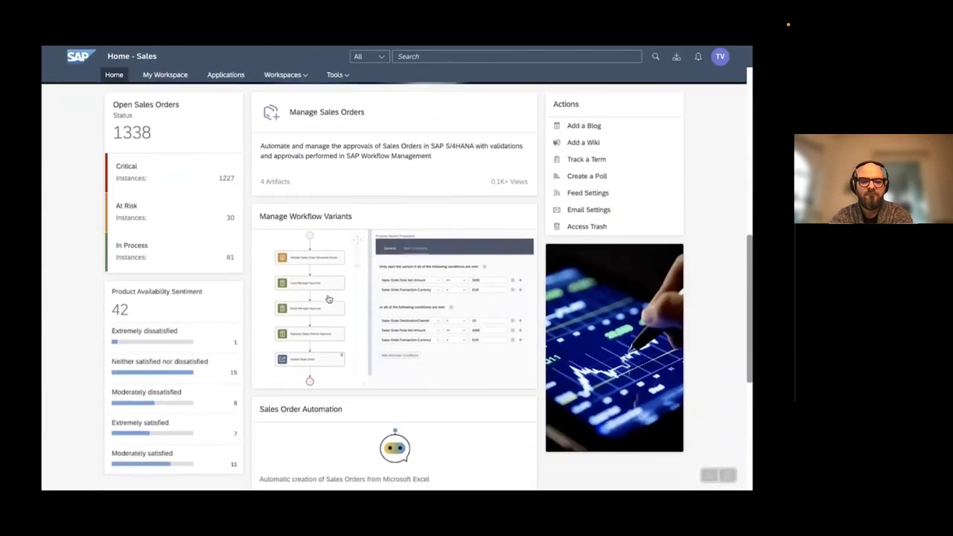
pyautogui.click(470, 322)
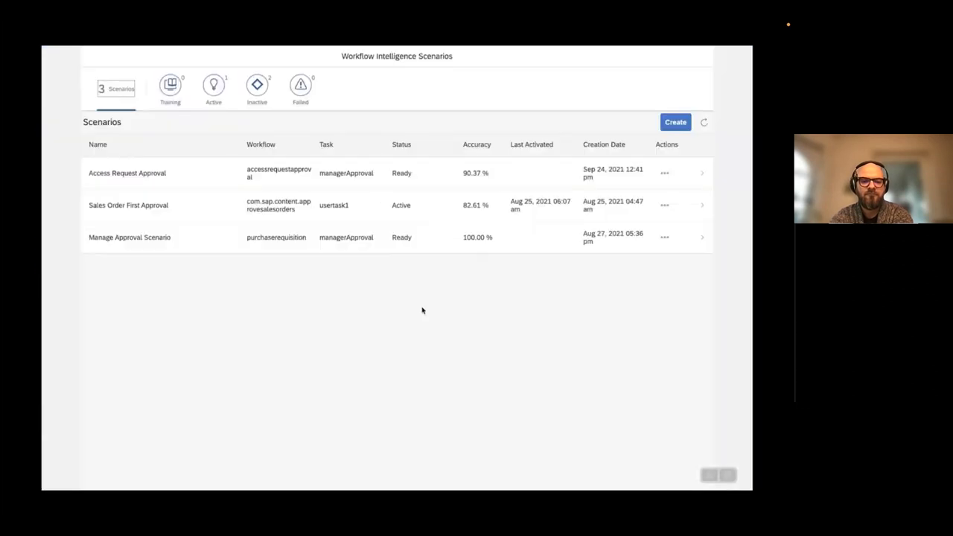
pyautogui.click(672, 124)
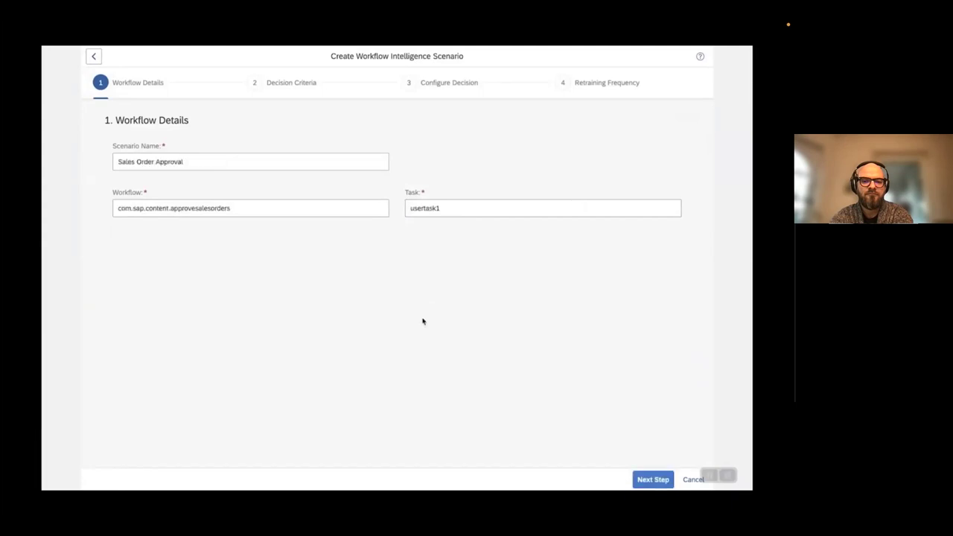
pyautogui.click(647, 480)
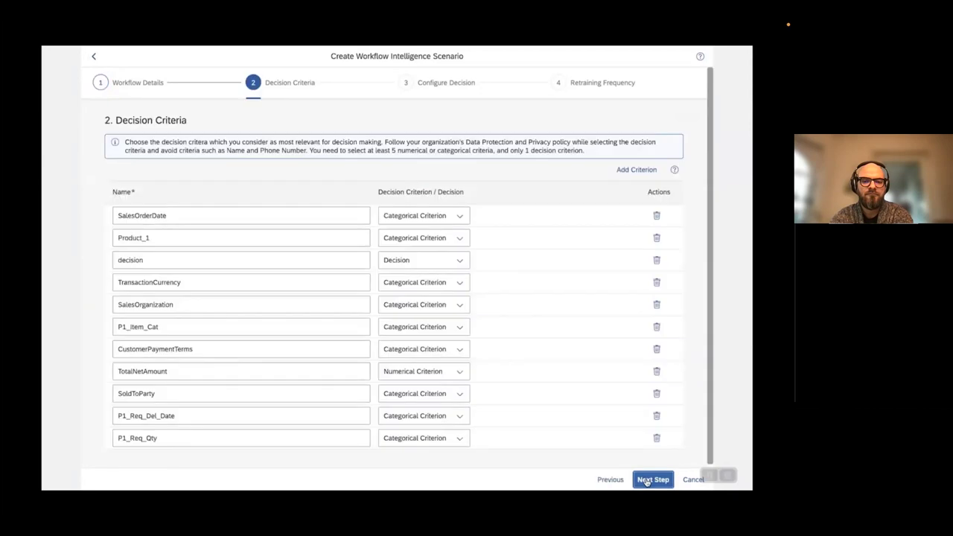
# Keep the decision entry classified as Decision in the scenario's decision criteria and accept the criteria.
pyautogui.click(461, 262)
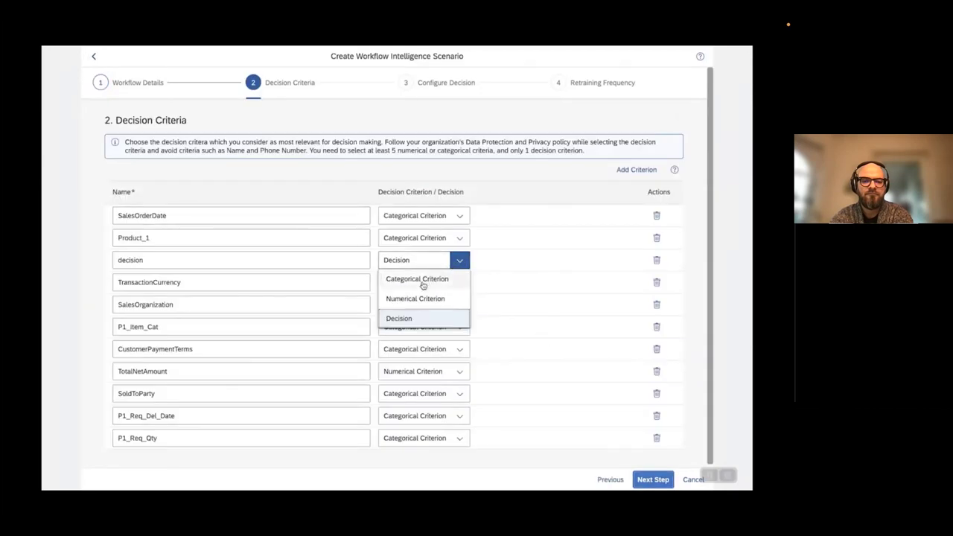
pyautogui.click(415, 319)
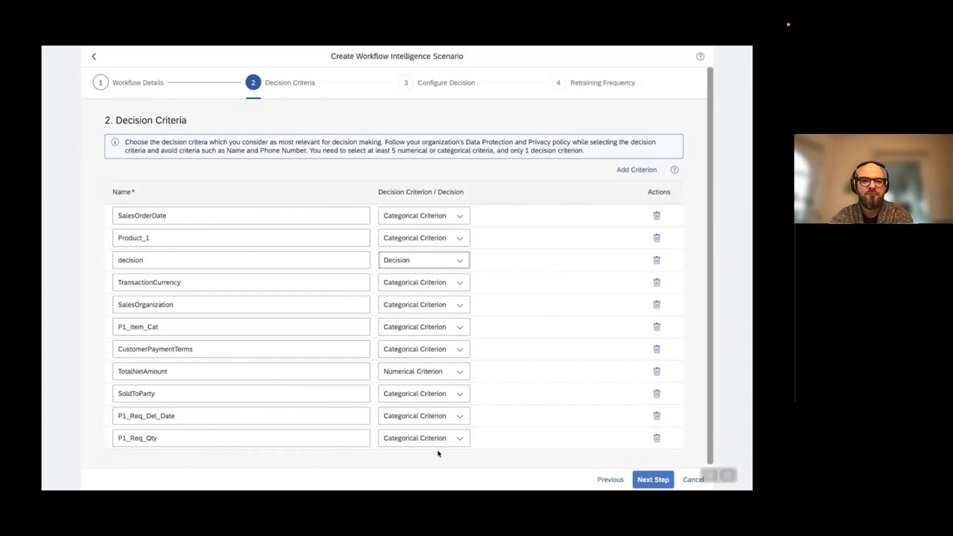
pyautogui.click(652, 480)
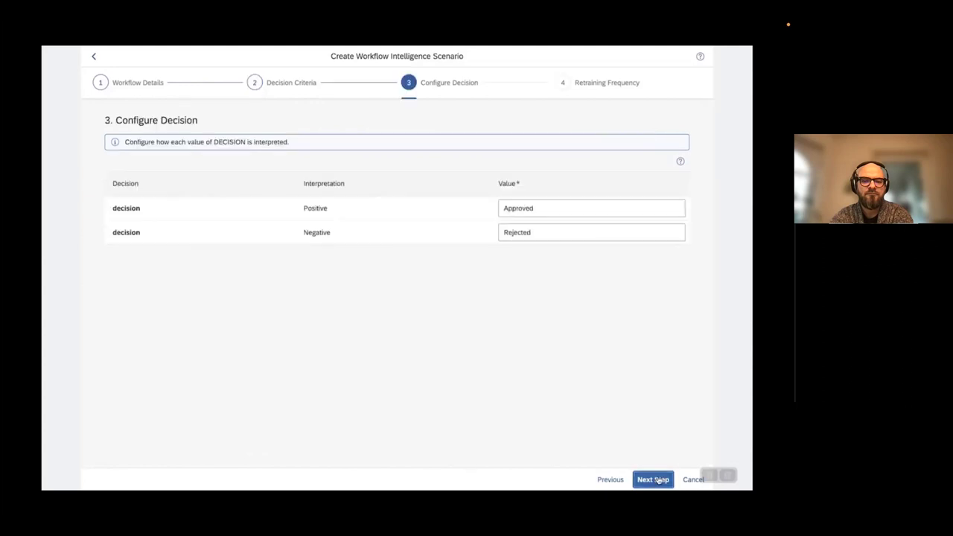
# Accept Approved as the positive and Rejected as the negative value of the decision.
pyautogui.moveTo(560, 212); pyautogui.dragTo(489, 206)
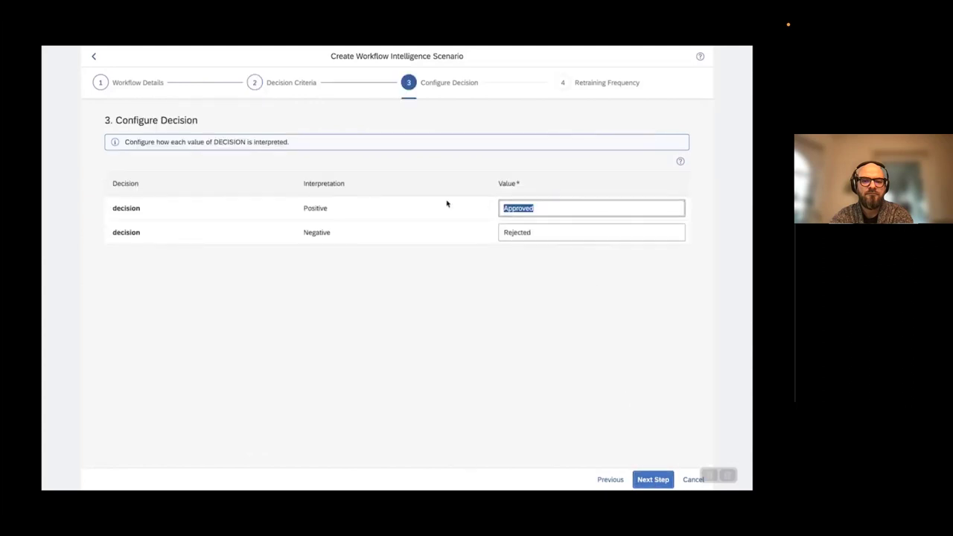
pyautogui.moveTo(302, 209); pyautogui.dragTo(332, 215)
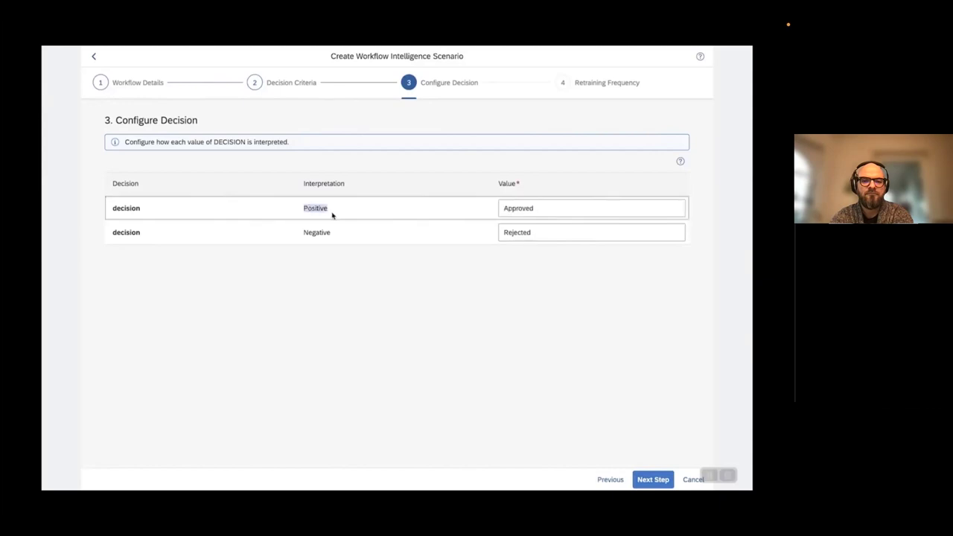
pyautogui.click(652, 478)
# Review the retraining frequency settings and submit the Sales Order Approval scenario.
pyautogui.moveTo(314, 196)
pyautogui.moveTo(313, 193); pyautogui.dragTo(269, 192)
pyautogui.click(655, 479)
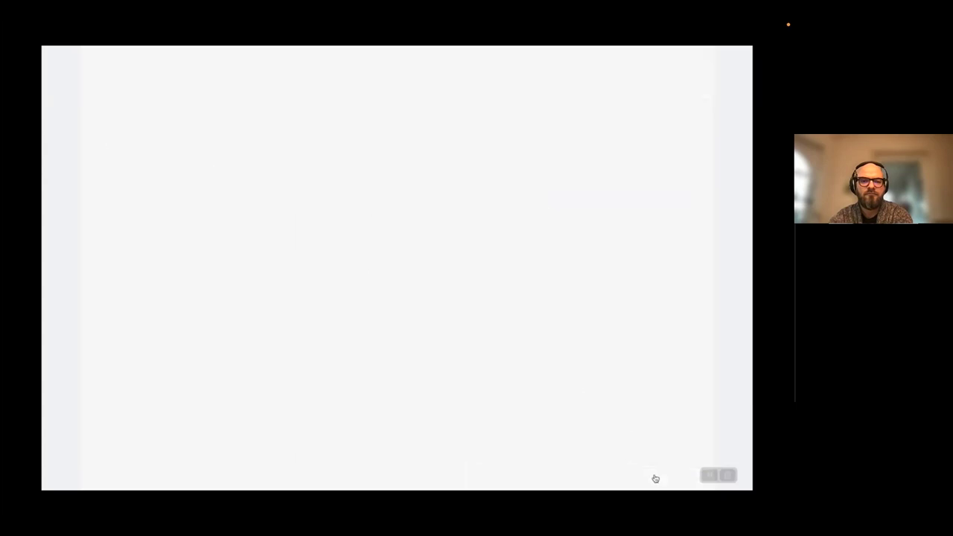
# Review the Sales Order Approval scenario's workflow, decision criteria and decision configuration, and return to the scenario list without starting training.
pyautogui.scroll(-4, 487, 308)
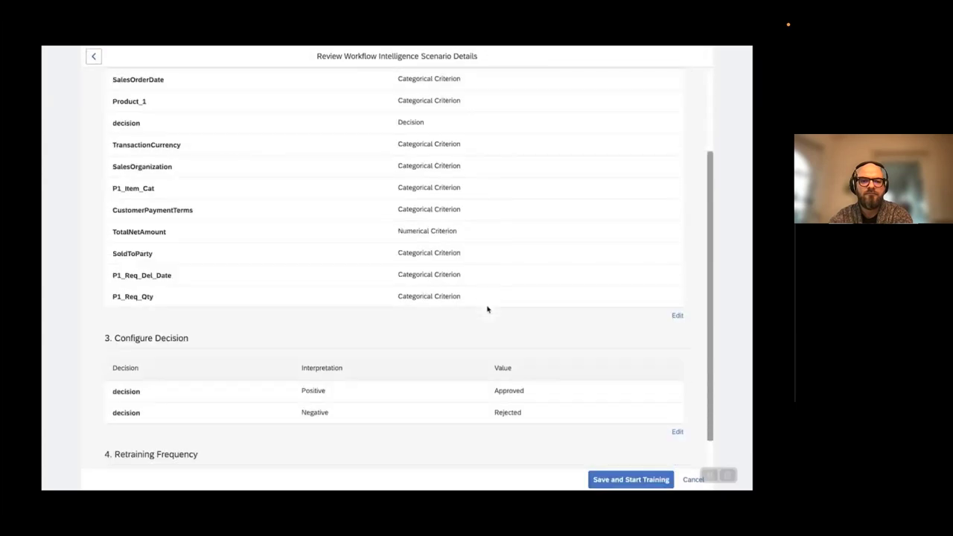
pyautogui.scroll(4, 487, 309)
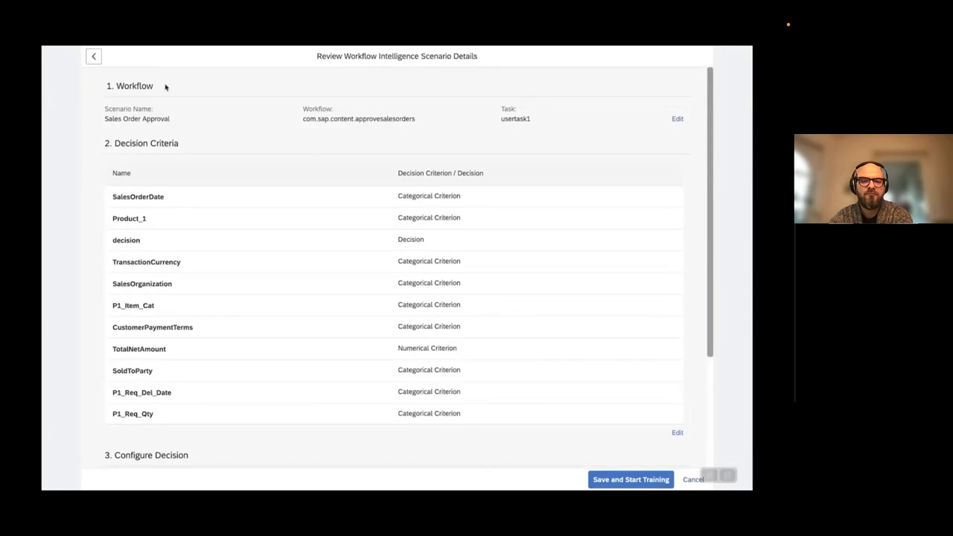
pyautogui.click(93, 56)
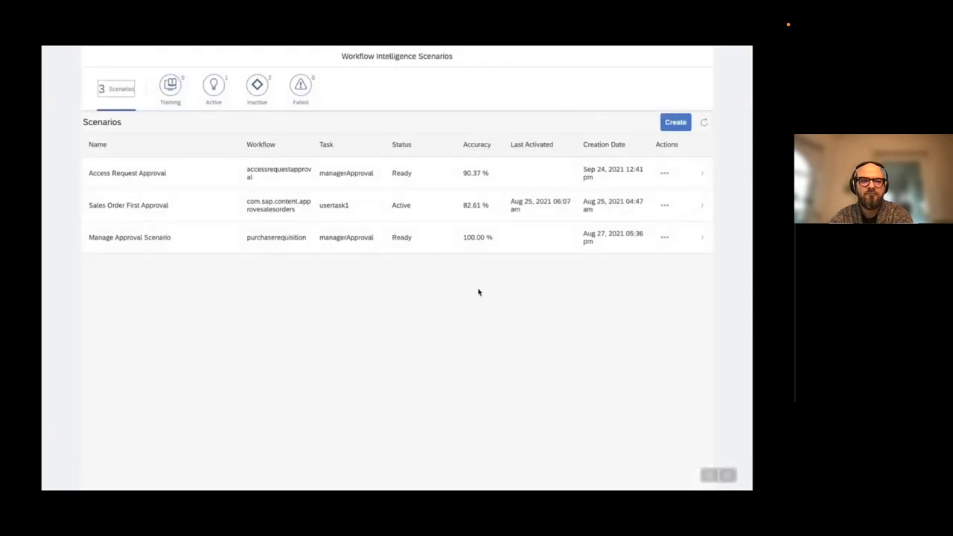
# Open the Sales Order First Approval scenario and examine its decision criteria, decision values, retraining frequency and accuracy.
pyautogui.click(231, 202)
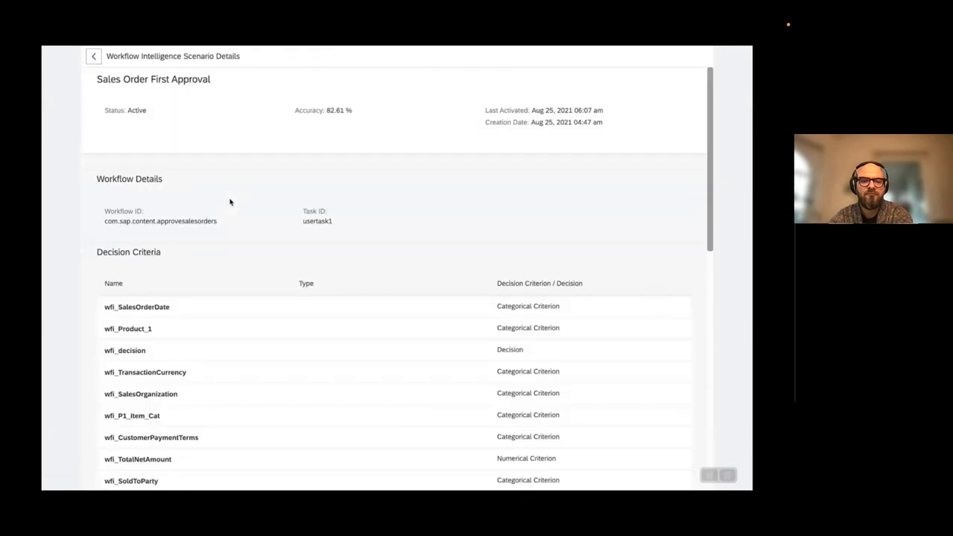
pyautogui.scroll(-5, 243, 238)
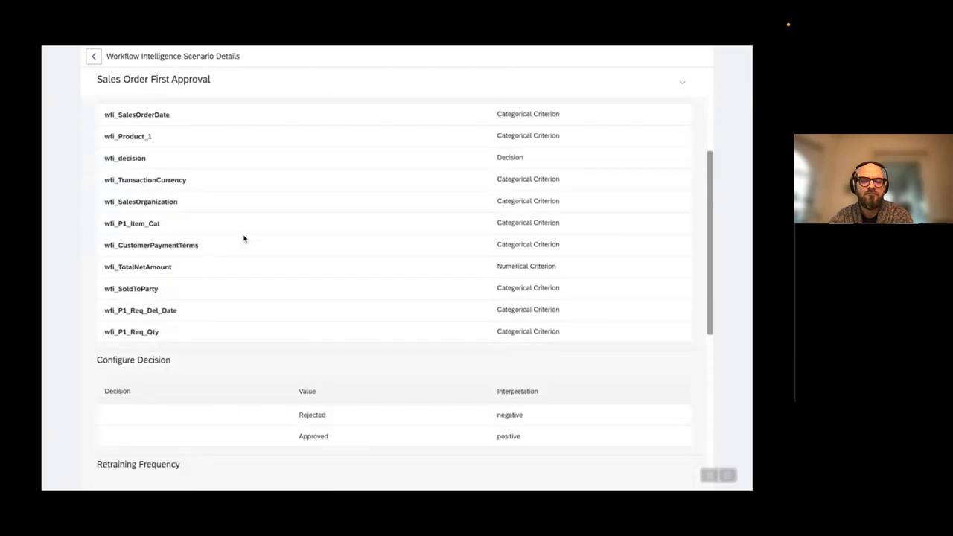
pyautogui.scroll(-1, 243, 238)
pyautogui.moveTo(123, 318); pyautogui.dragTo(176, 327)
pyautogui.scroll(10, 260, 247)
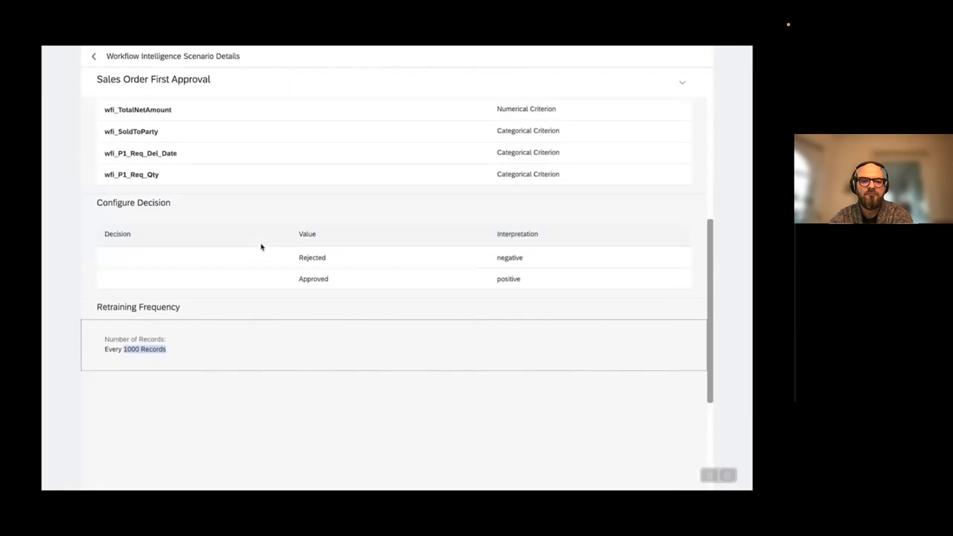
pyautogui.moveTo(327, 109); pyautogui.dragTo(362, 113)
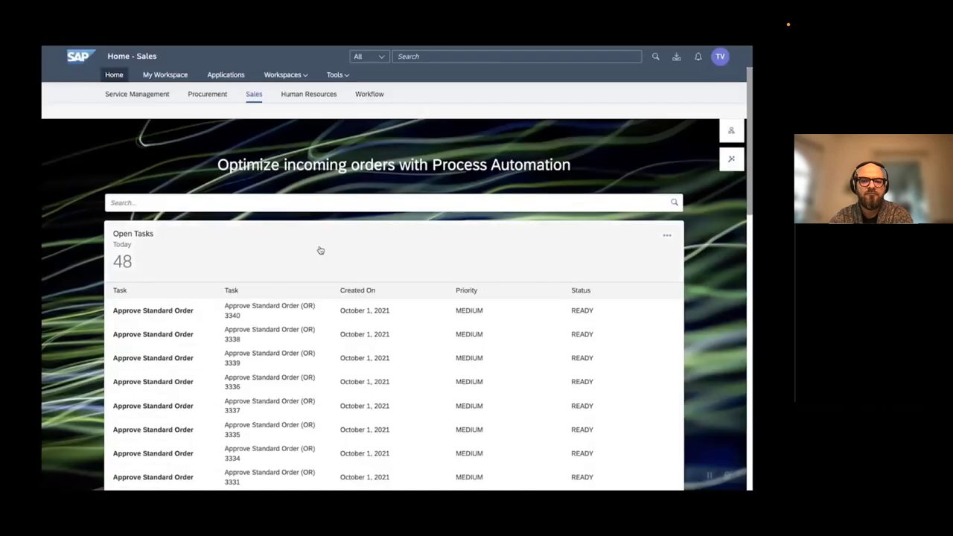
# Open the workflow variants from the Sales home page and remove the Team COO Review step from Two Step SO Approval.
pyautogui.scroll(-7, 293, 276)
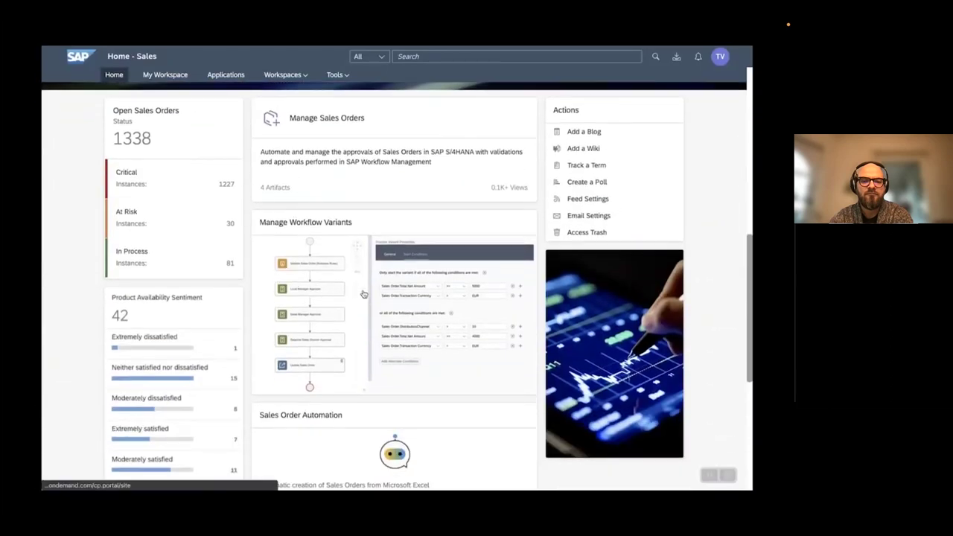
pyautogui.click(363, 294)
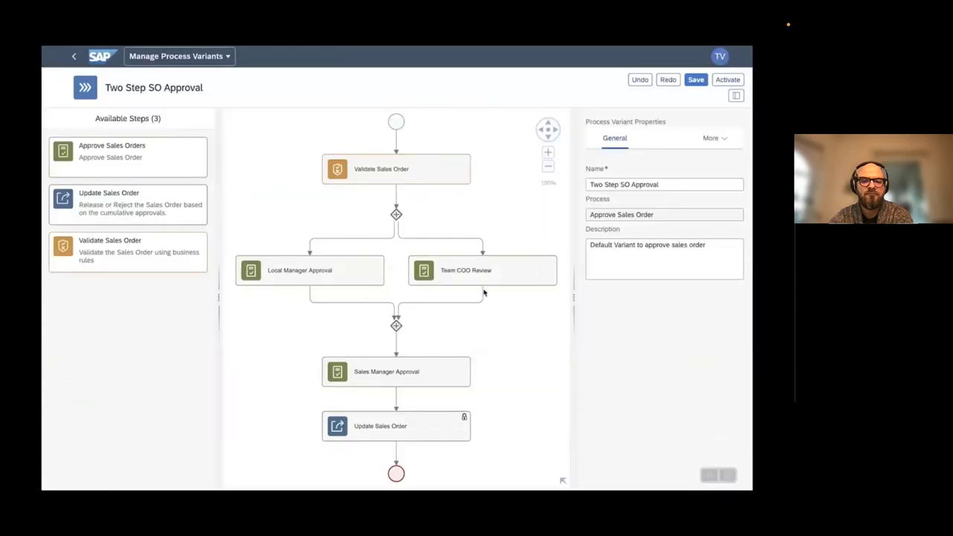
pyautogui.click(506, 273)
pyautogui.click(564, 273)
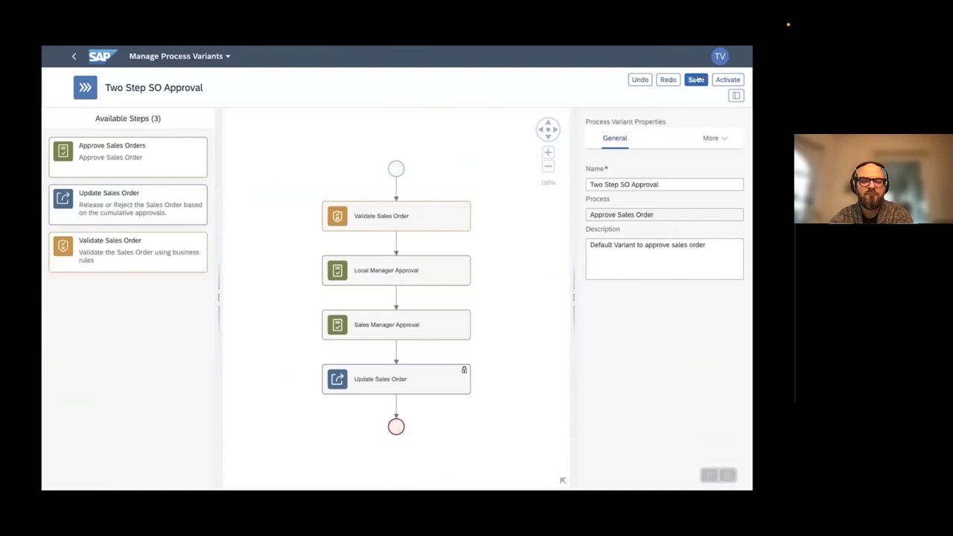
# Switch to the List of Sales Orders.xlsx workbook and run (4G5) Create Sales Orders from the Desktop Agent with the project in Interactive (attended) mode.
pyautogui.hotkey('alt', 'Tab')
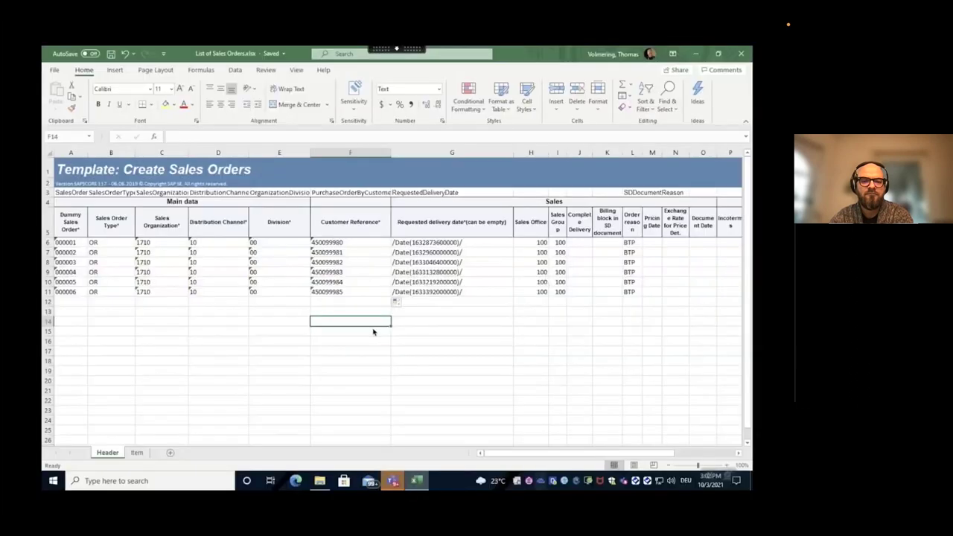
pyautogui.click(444, 389)
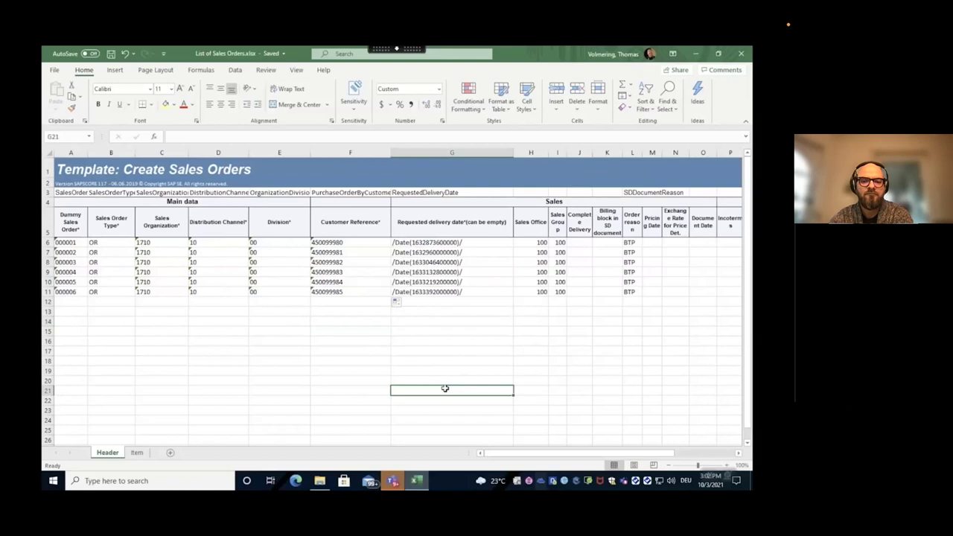
pyautogui.click(527, 481)
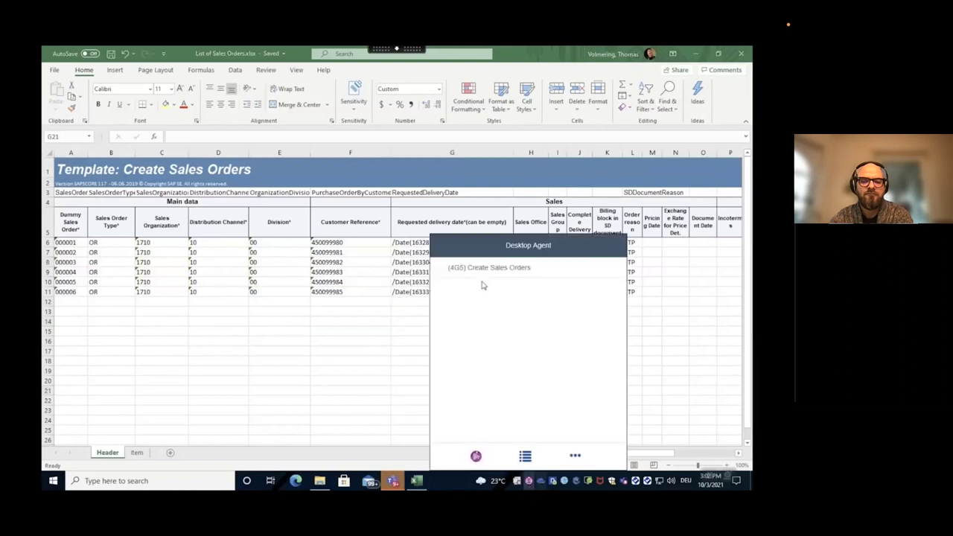
pyautogui.click(524, 454)
pyautogui.click(534, 455)
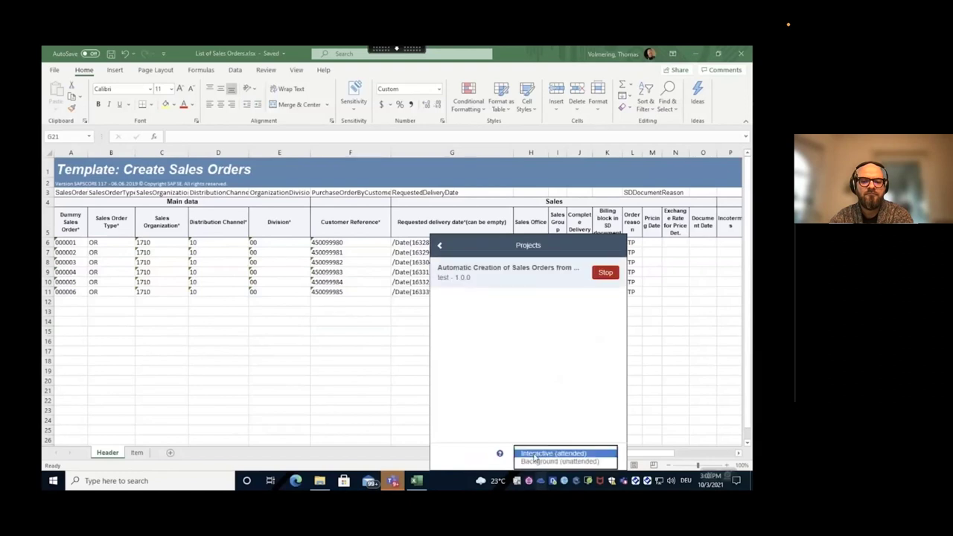
pyautogui.click(534, 453)
pyautogui.click(440, 245)
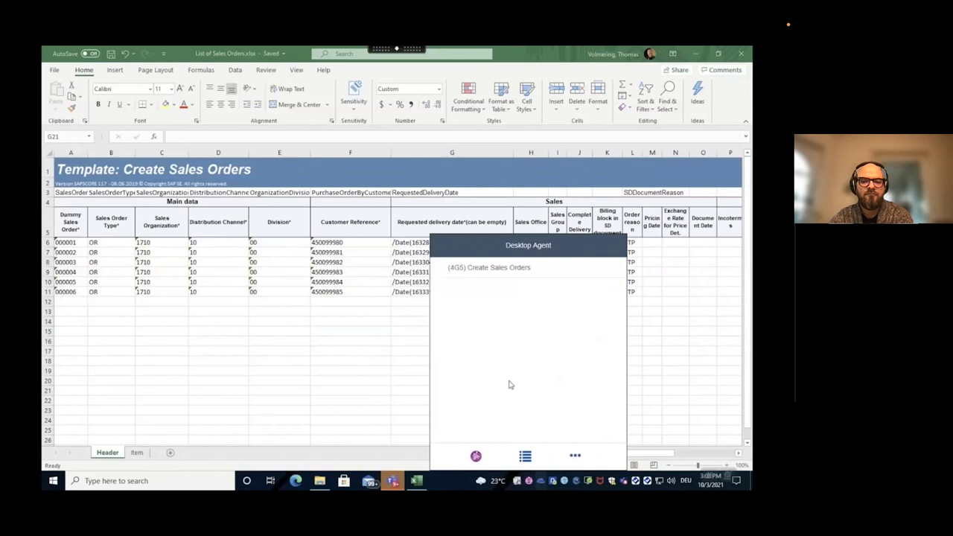
pyautogui.click(497, 268)
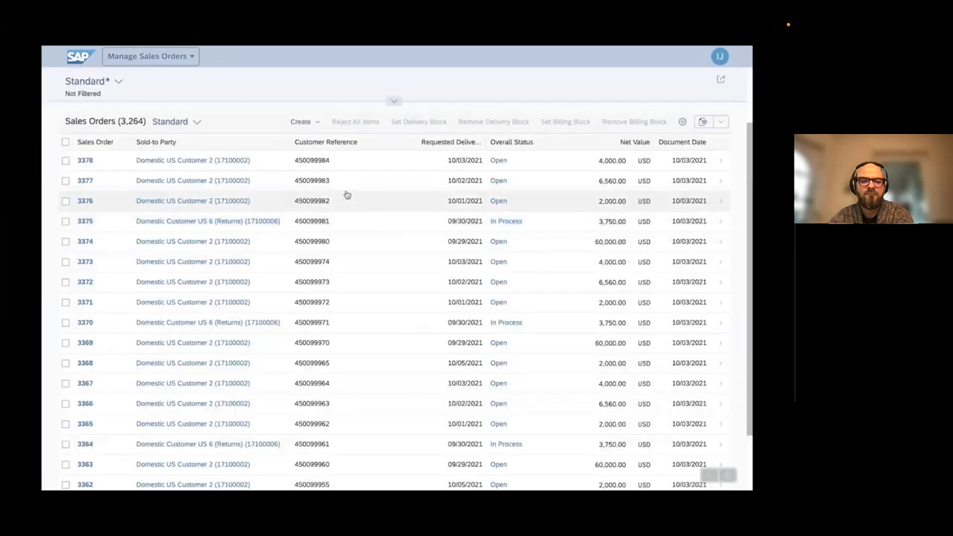
# Look through the created sales orders, search the list by sales order number and open the matching order.
pyautogui.scroll(-5, 322, 303)
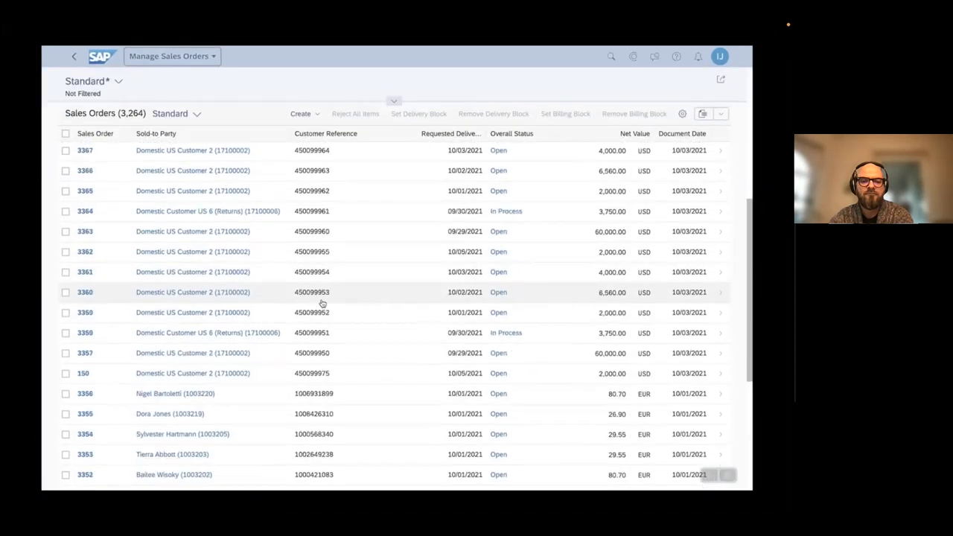
pyautogui.scroll(5, 222, 195)
pyautogui.click(112, 122)
pyautogui.write('3332')
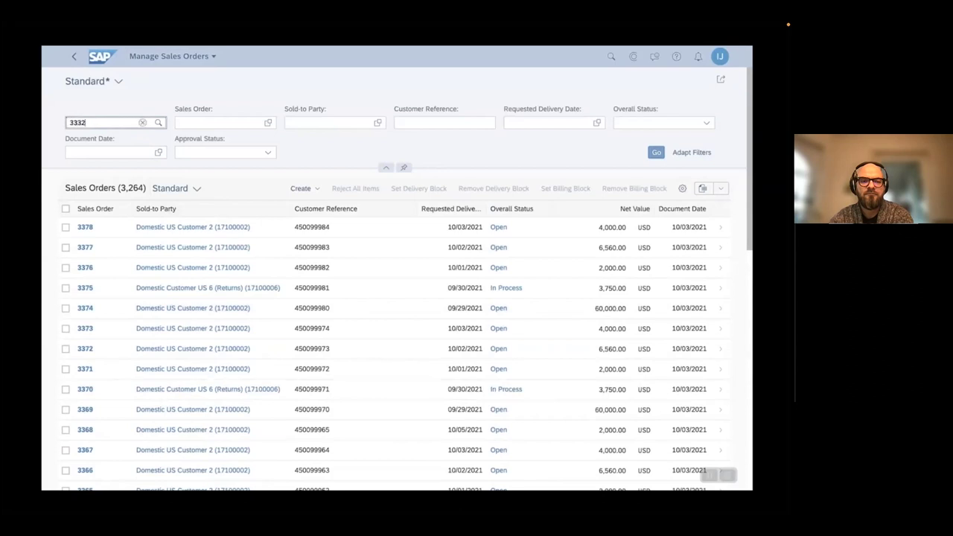
pyautogui.press('Return')
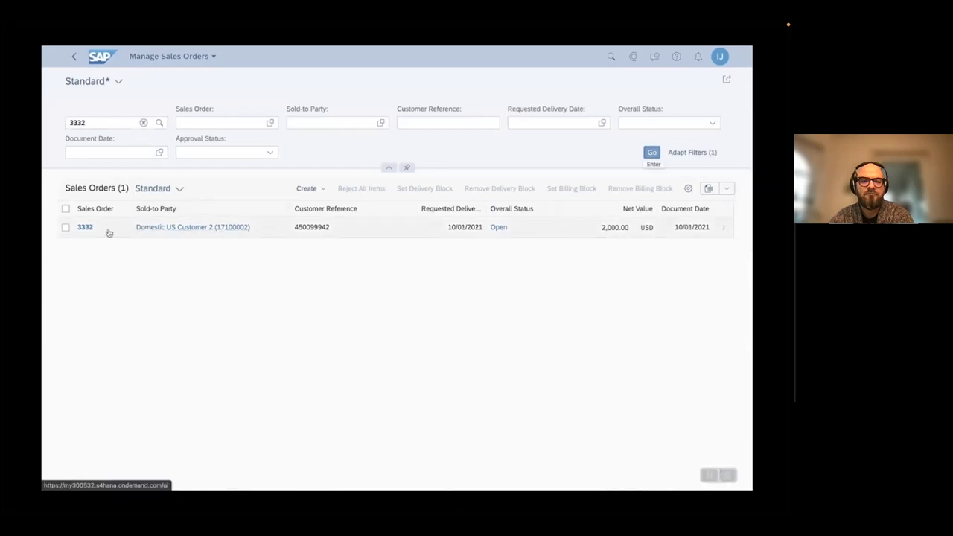
pyautogui.click(85, 229)
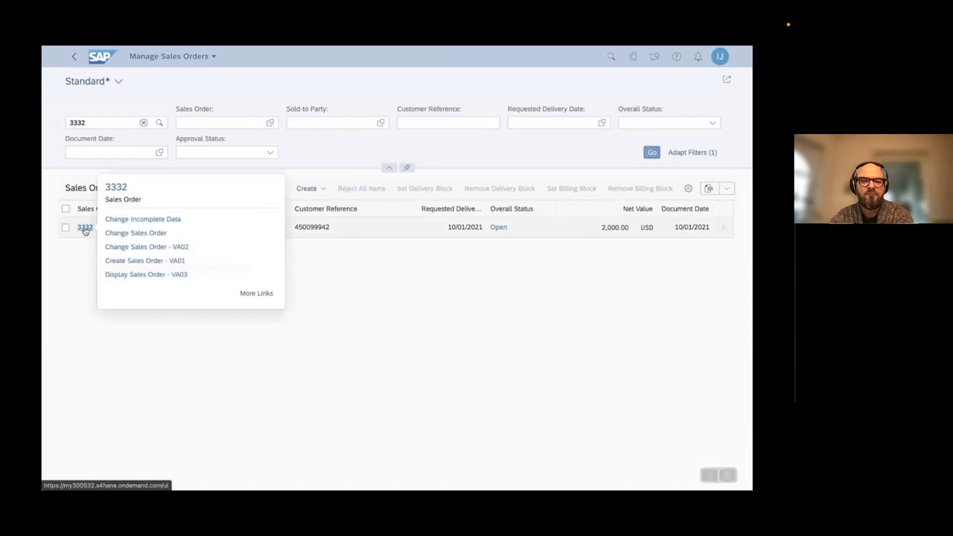
pyautogui.click(116, 186)
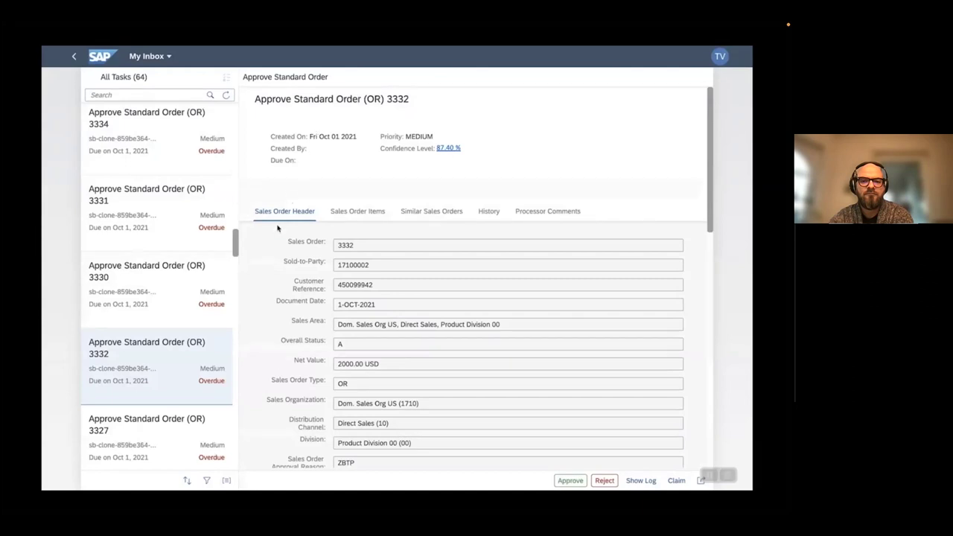
# Check the confidence level of the order's approval task, enter Approved as the processor comment and approve it.
pyautogui.click(458, 147)
pyautogui.scroll(-5, 364, 254)
pyautogui.scroll(-5, 355, 276)
pyautogui.click(352, 359)
pyautogui.write('Approved')
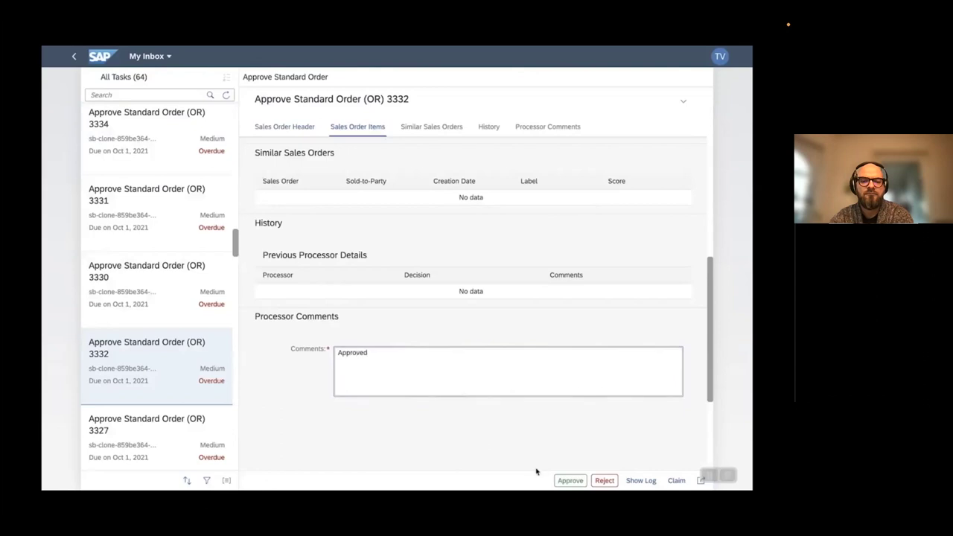
pyautogui.click(568, 480)
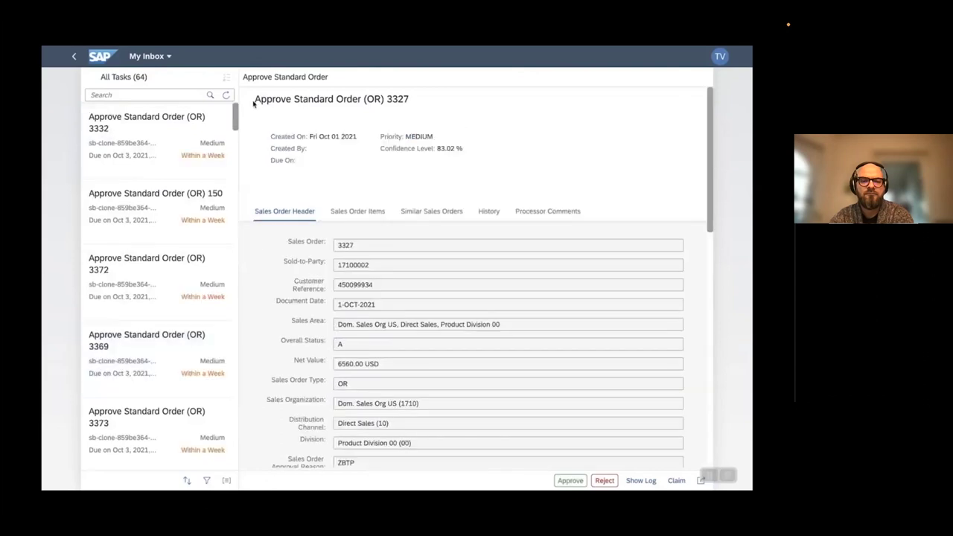
# Open the same order's second approval task due Oct 3, 2021, add a processor comment and approve it.
pyautogui.click(142, 128)
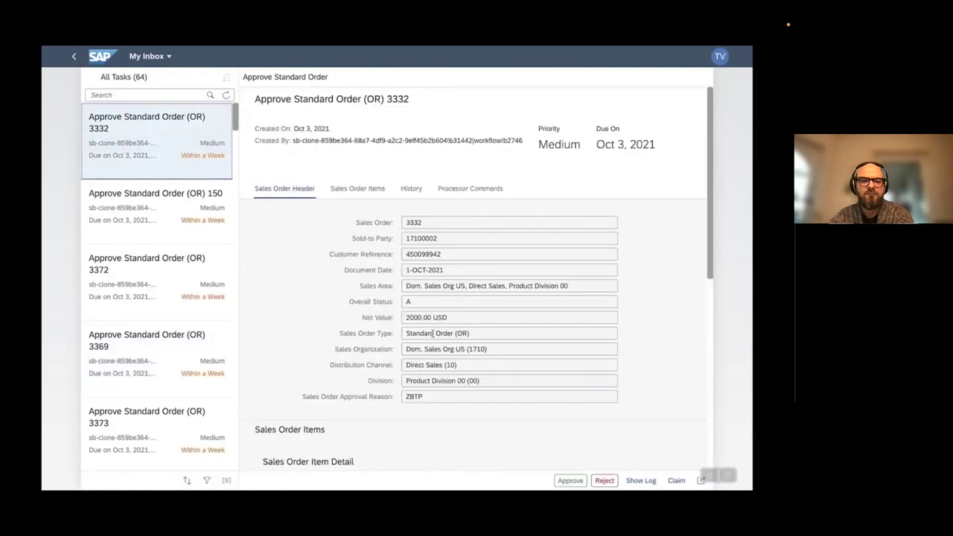
pyautogui.scroll(-5, 432, 333)
pyautogui.click(449, 419)
pyautogui.write('o')
pyautogui.click(569, 481)
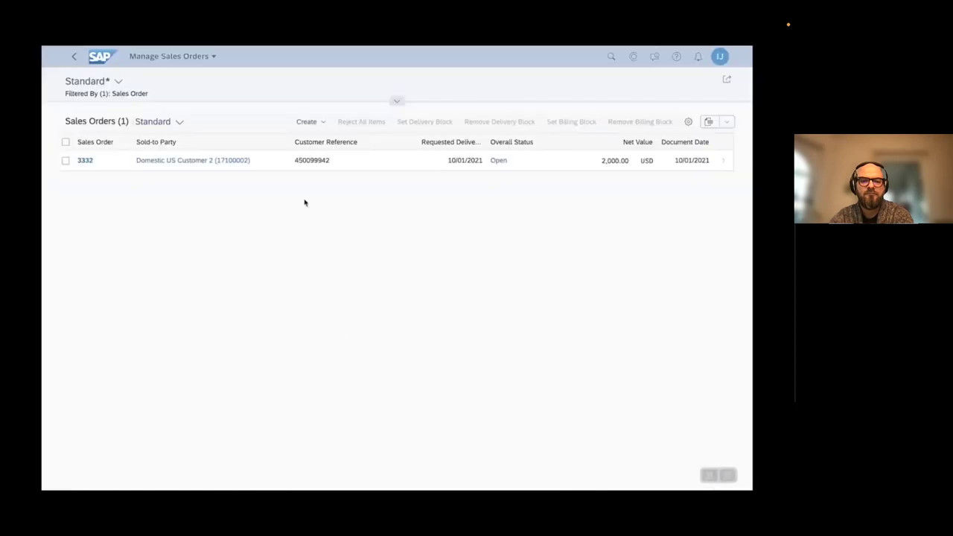
# Reopen the approved sales order from Manage Sales Orders to check it.
pyautogui.click(85, 161)
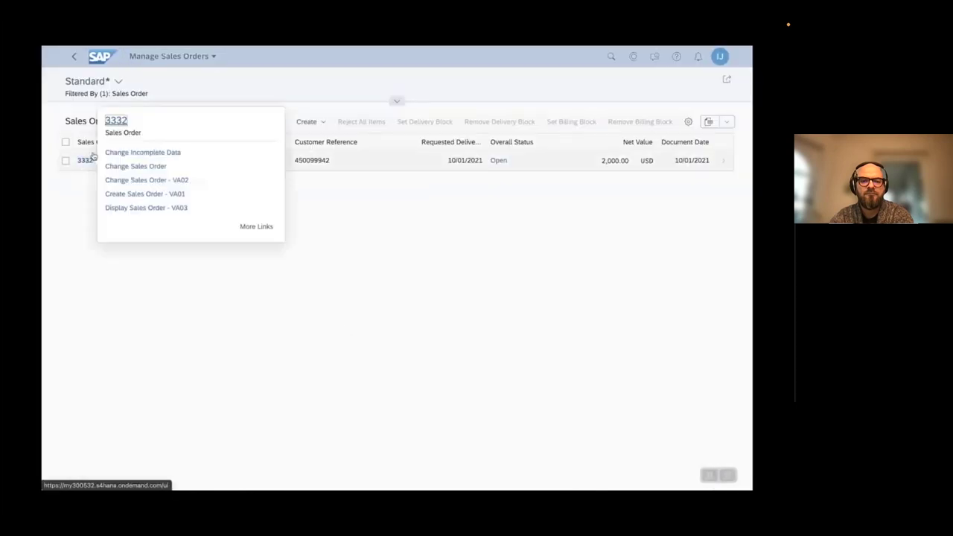
pyautogui.click(113, 120)
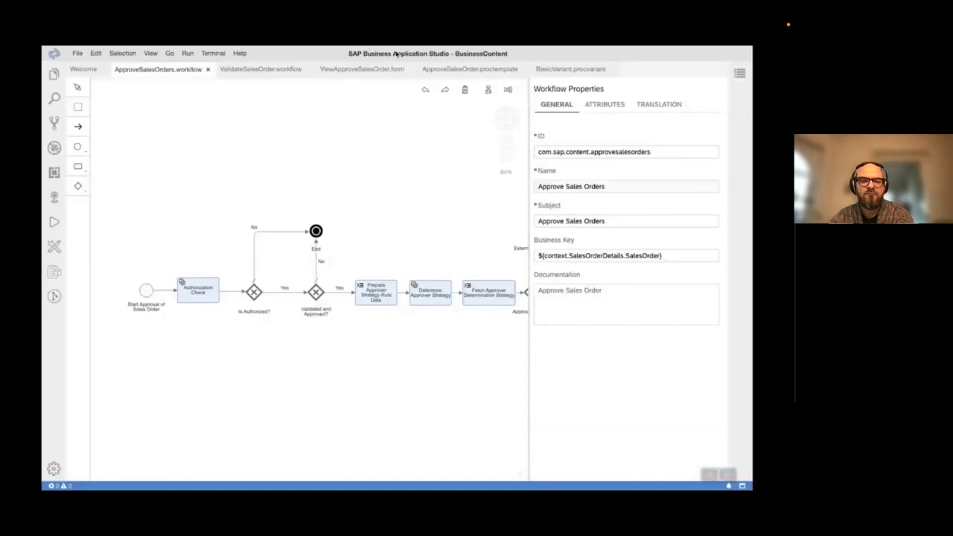
# In ApproveSalesOrders.workflow, examine the available event, task and gateway types and the elements that can follow the Is Authorized? gateway.
pyautogui.click(78, 149)
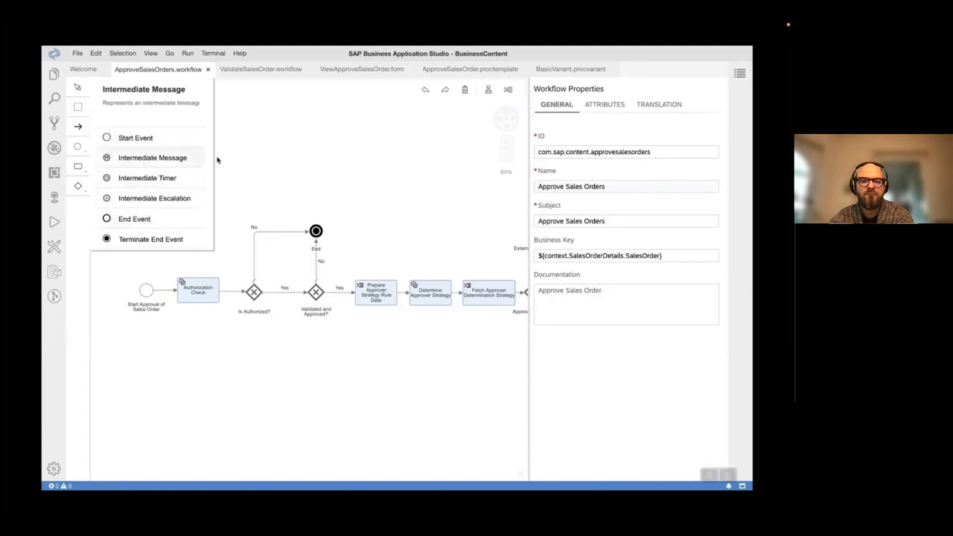
pyautogui.click(78, 168)
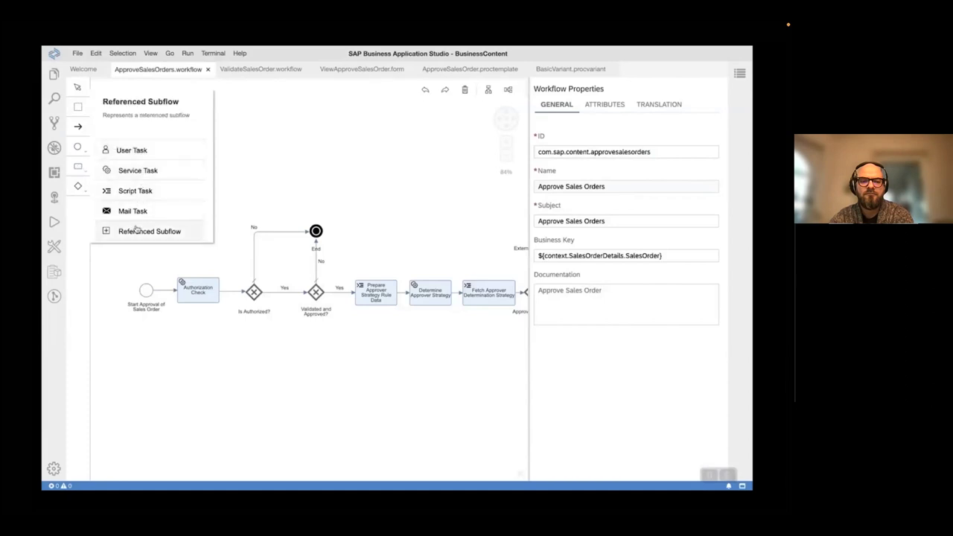
pyautogui.click(79, 186)
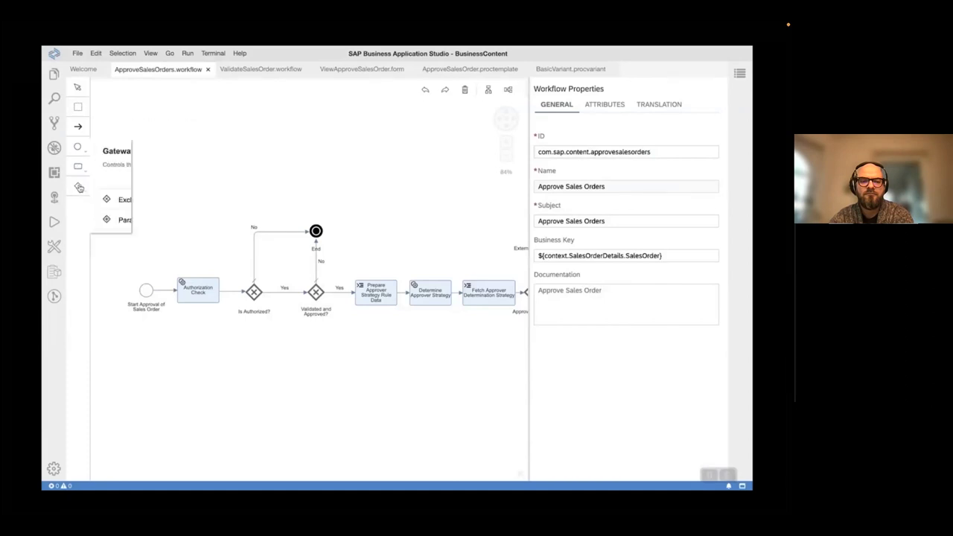
pyautogui.click(146, 221)
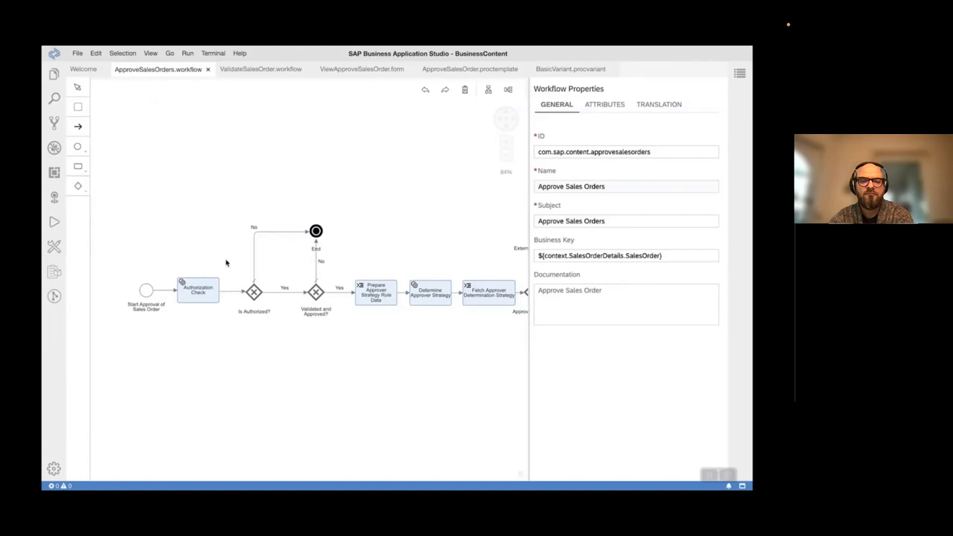
pyautogui.click(256, 296)
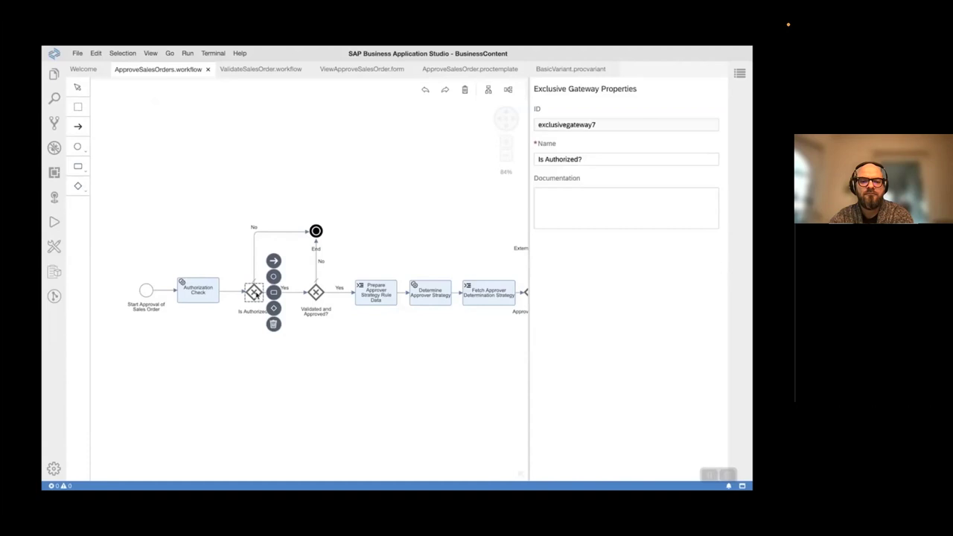
pyautogui.click(273, 276)
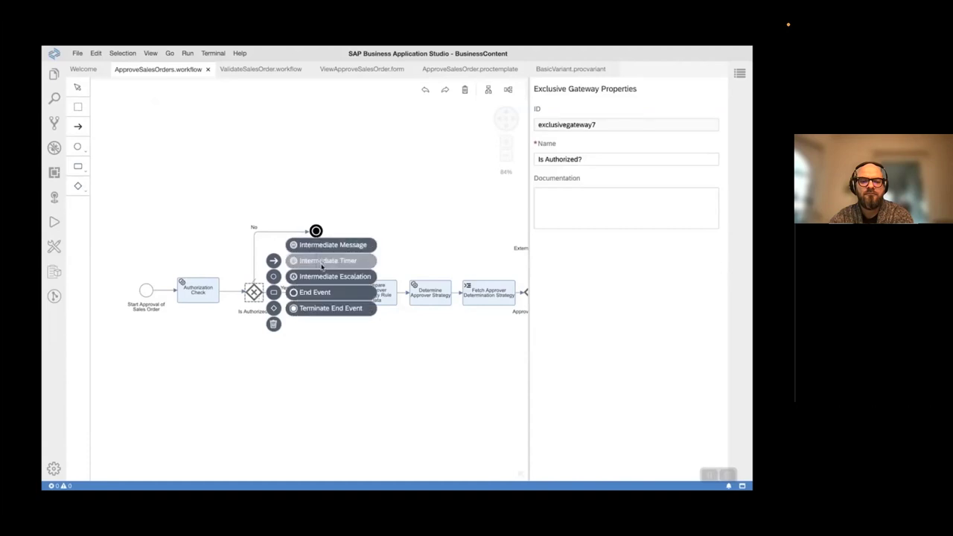
pyautogui.click(311, 348)
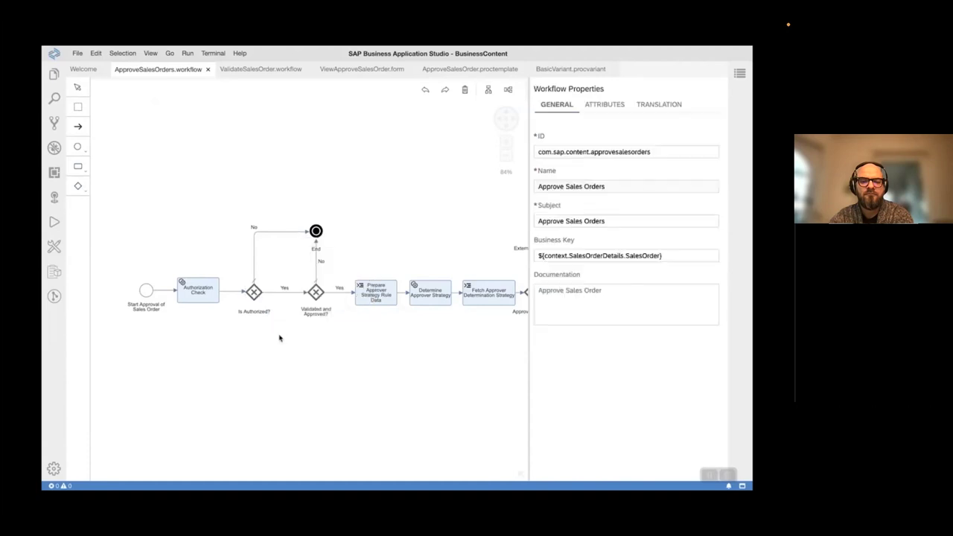
# Show the properties of the Approve Standard Order user task near the end of the Approve Sales Orders workflow.
pyautogui.moveTo(404, 246); pyautogui.dragTo(242, 236)
pyautogui.moveTo(464, 325); pyautogui.dragTo(226, 324)
pyautogui.moveTo(439, 330); pyautogui.dragTo(319, 329)
pyautogui.click(309, 290)
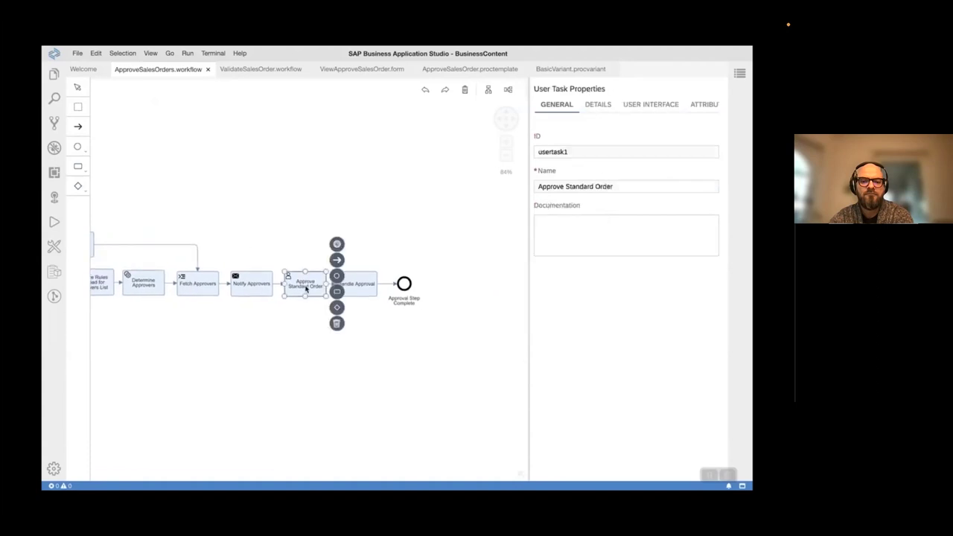
# Open the ViewApproveSalesOrder form from the Approve Standard Order task's user interface settings and widen its field table.
pyautogui.click(634, 105)
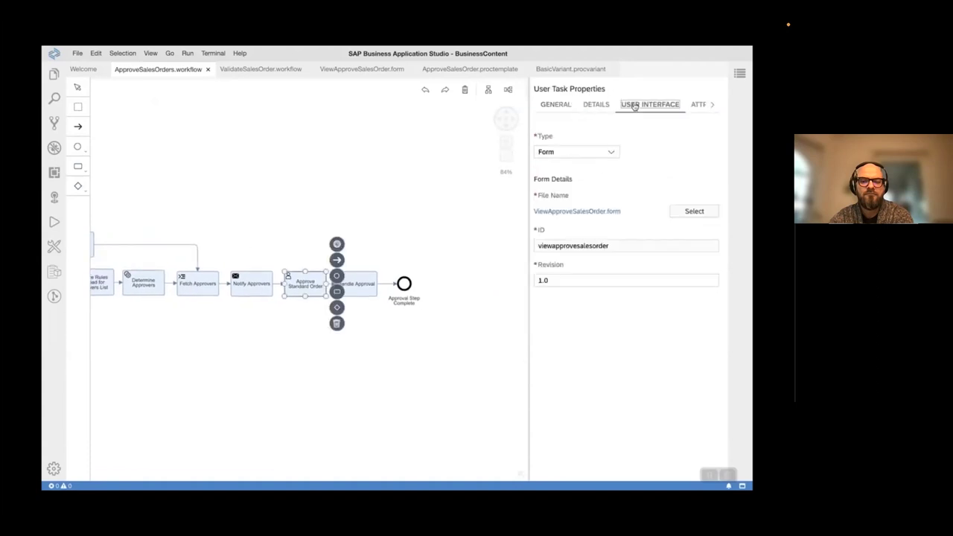
pyautogui.click(610, 212)
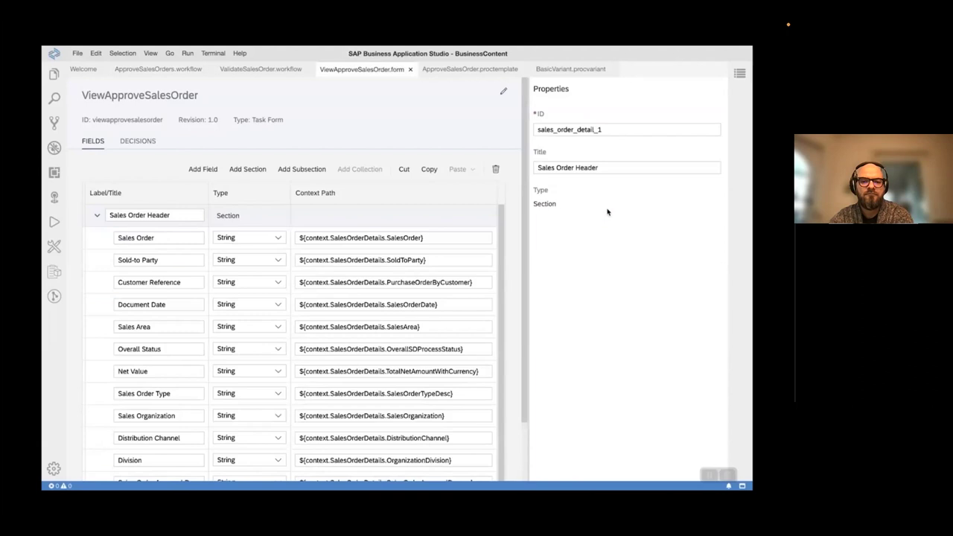
pyautogui.moveTo(527, 266); pyautogui.dragTo(609, 289)
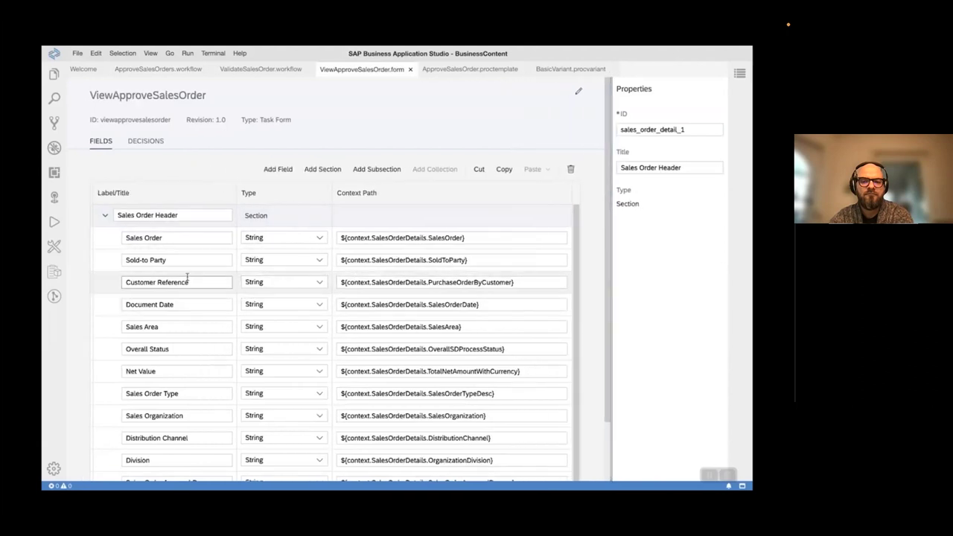
# Expand the form's Sales Order Items, History and Processor Comments sections to examine their contents.
pyautogui.scroll(-3, 186, 277)
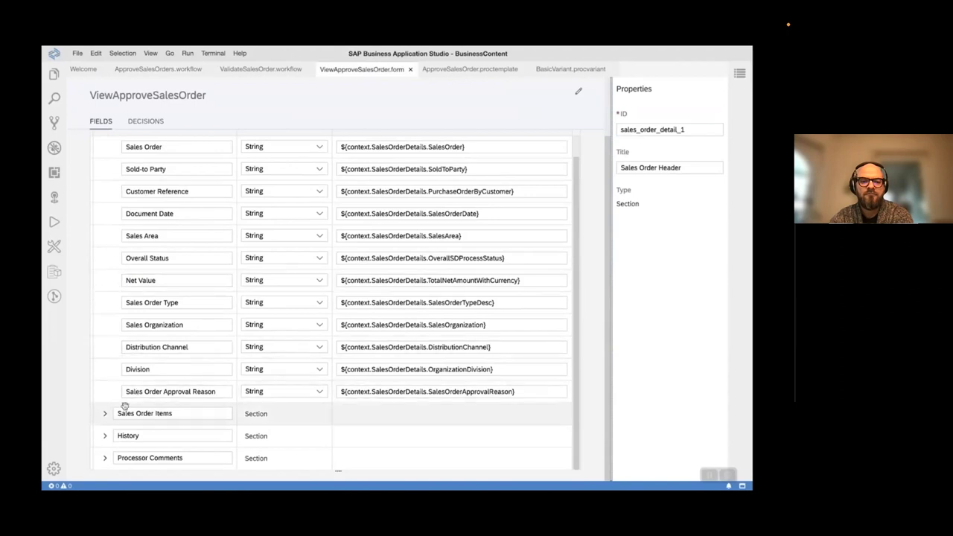
pyautogui.click(103, 421)
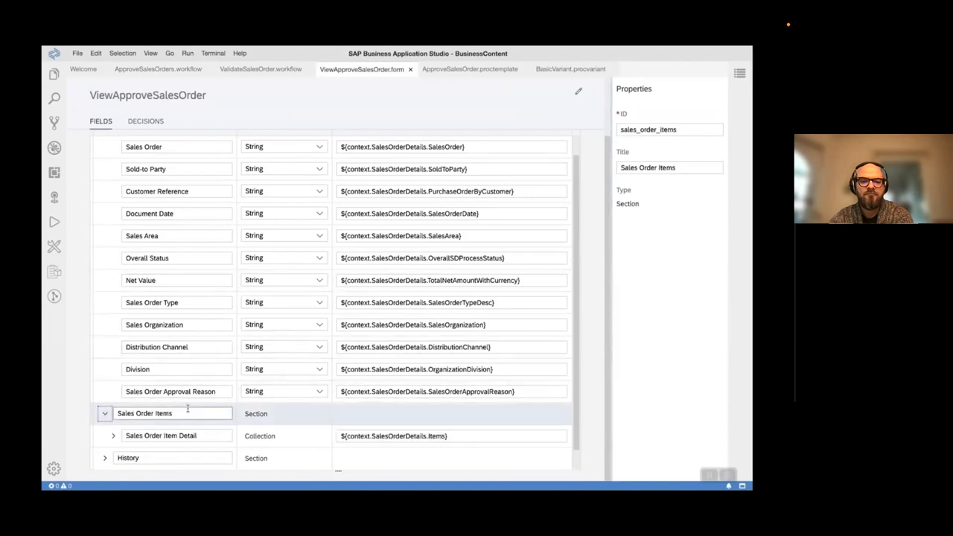
pyautogui.scroll(-1, 104, 428)
pyautogui.click(104, 438)
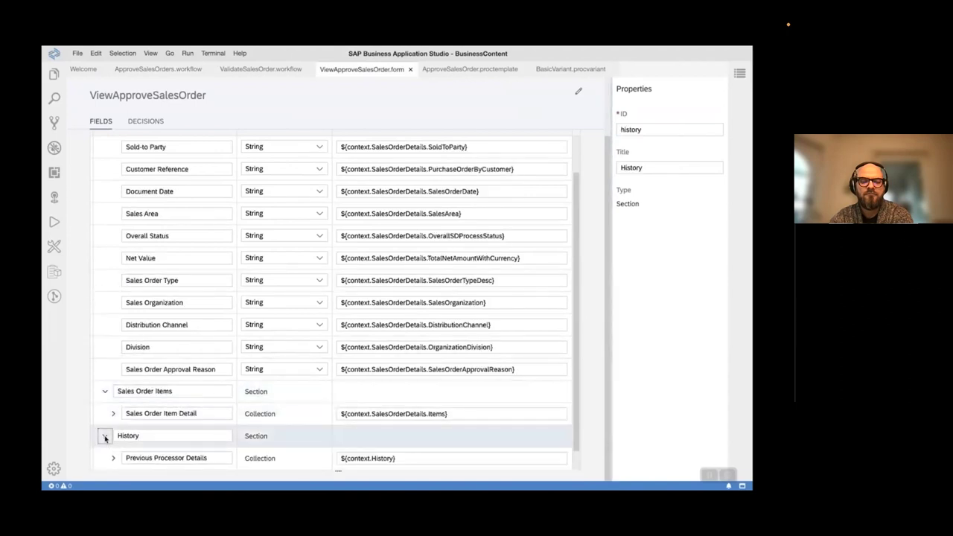
pyautogui.scroll(-1, 183, 428)
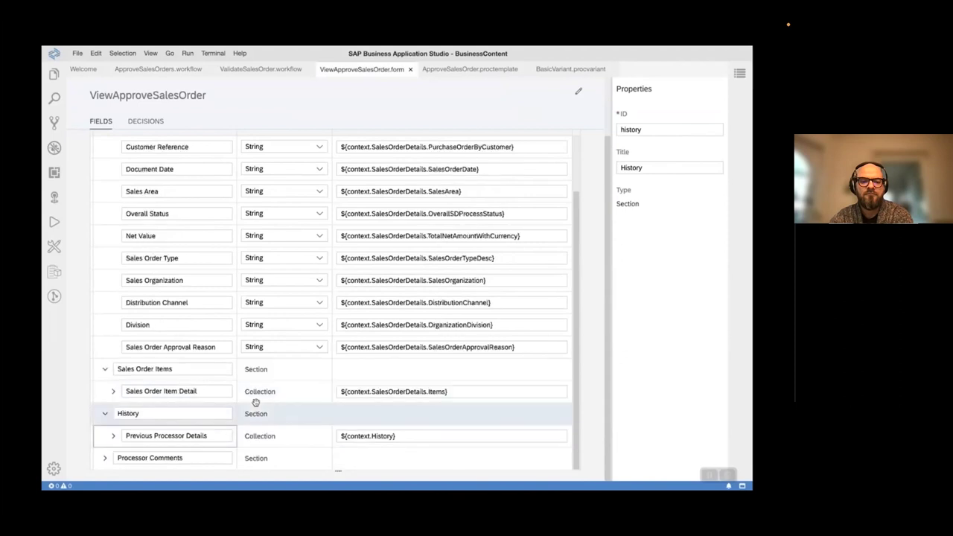
pyautogui.click(104, 458)
pyautogui.scroll(-1, 285, 384)
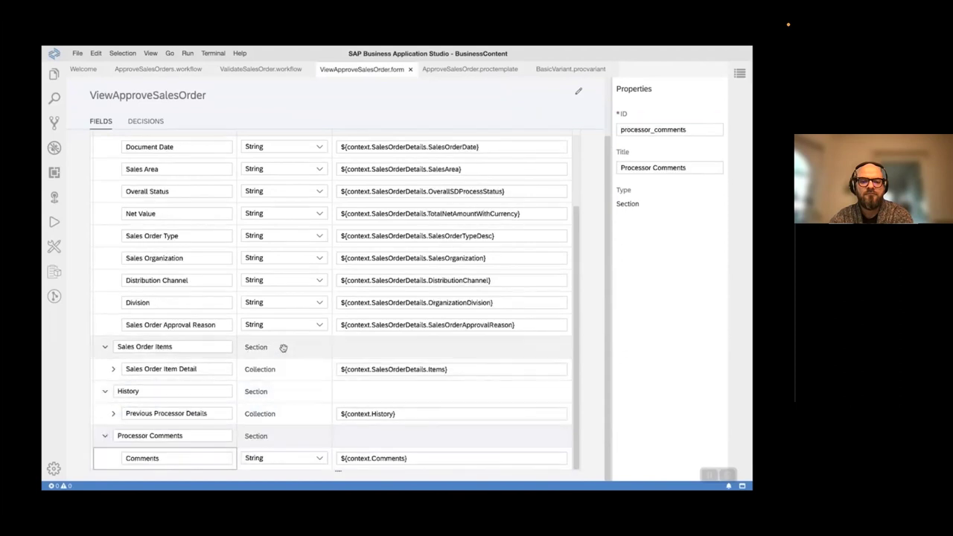
# Examine the process context, process steps and general details of ApproveSalesOrder.proctemplate.
pyautogui.click(464, 70)
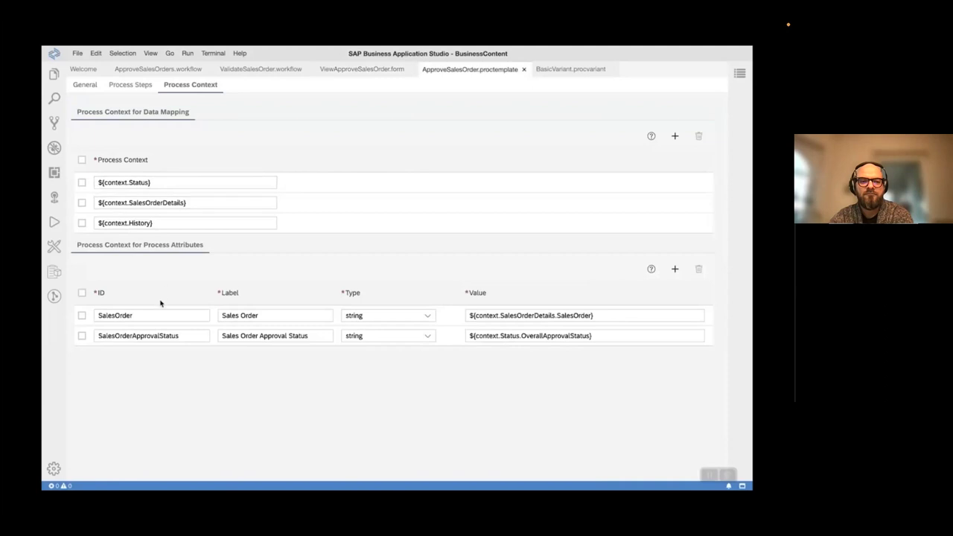
pyautogui.click(117, 87)
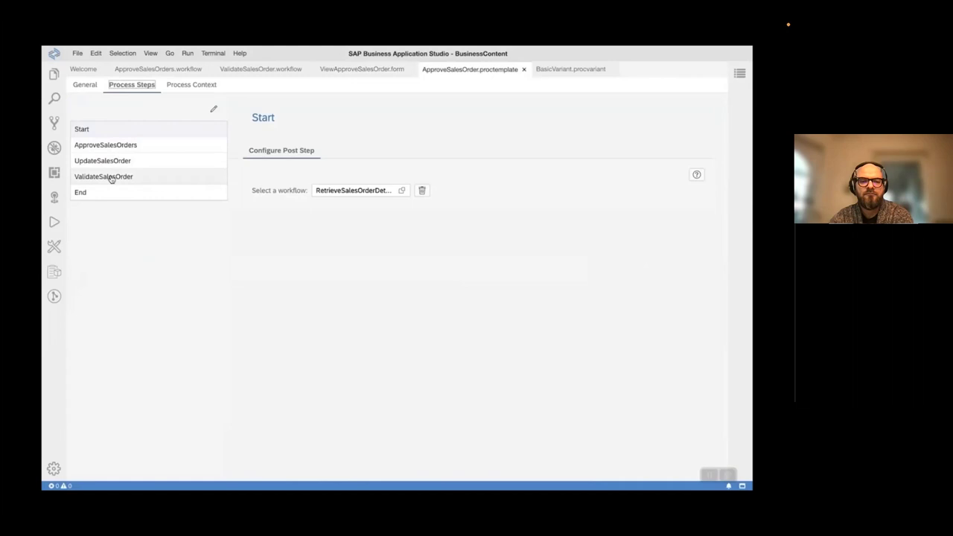
pyautogui.click(85, 84)
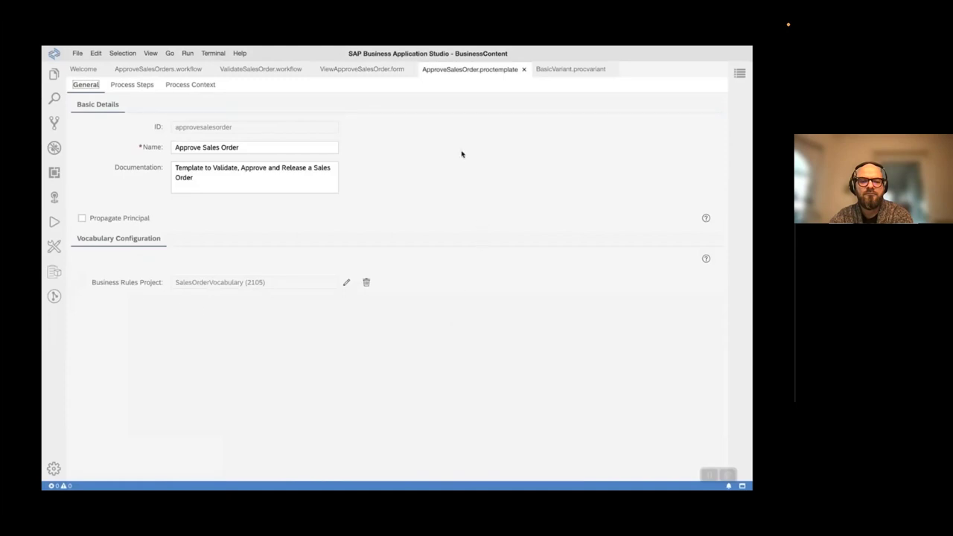
# View the BasicVariant.procvariant flow, then revisit the ApproveSalesOrders and ValidateSalesOrder workflows.
pyautogui.click(567, 71)
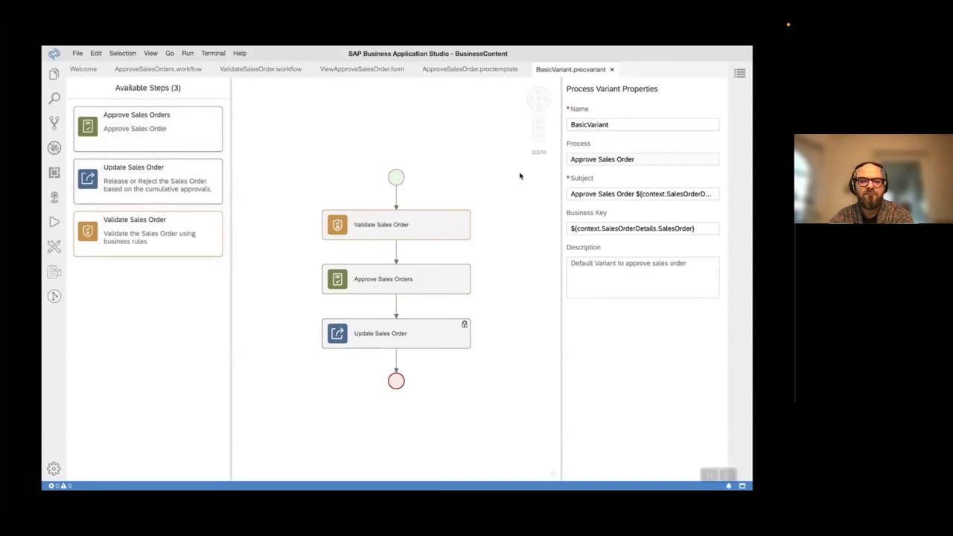
pyautogui.click(139, 70)
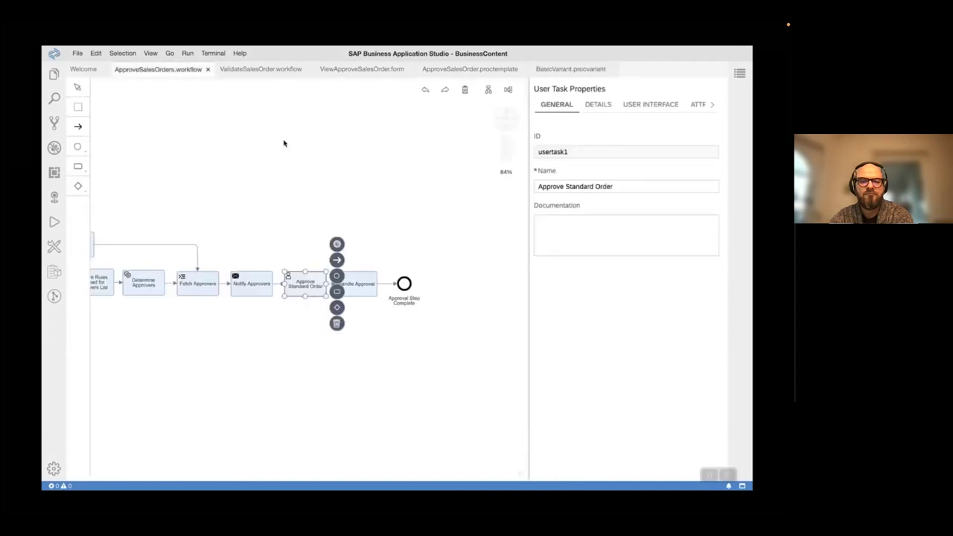
pyautogui.click(250, 69)
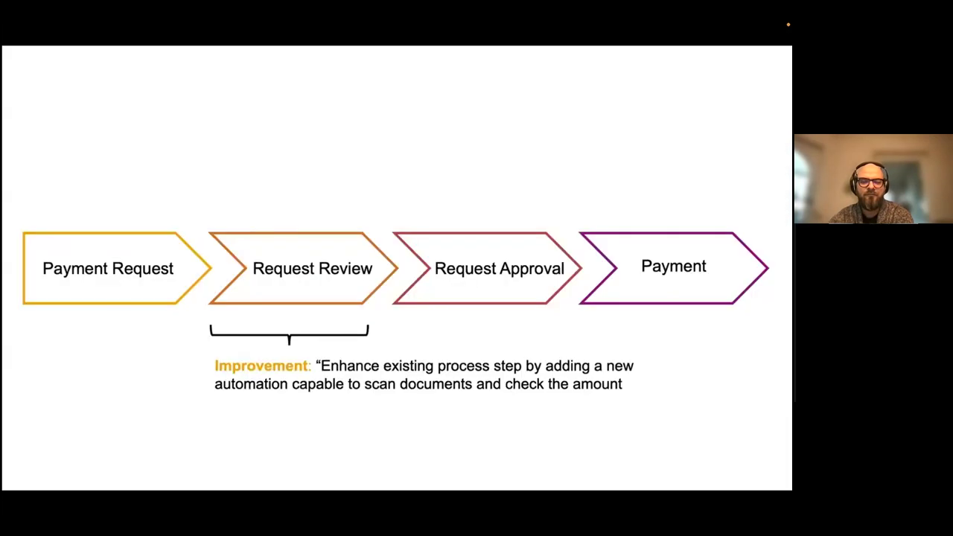
# Exit the full-screen demo video, switch to PowerPoint and present slides 12 to 14 of the 20211202_SAPCommunityCall_WFM deck.
pyautogui.moveTo(399, 442)
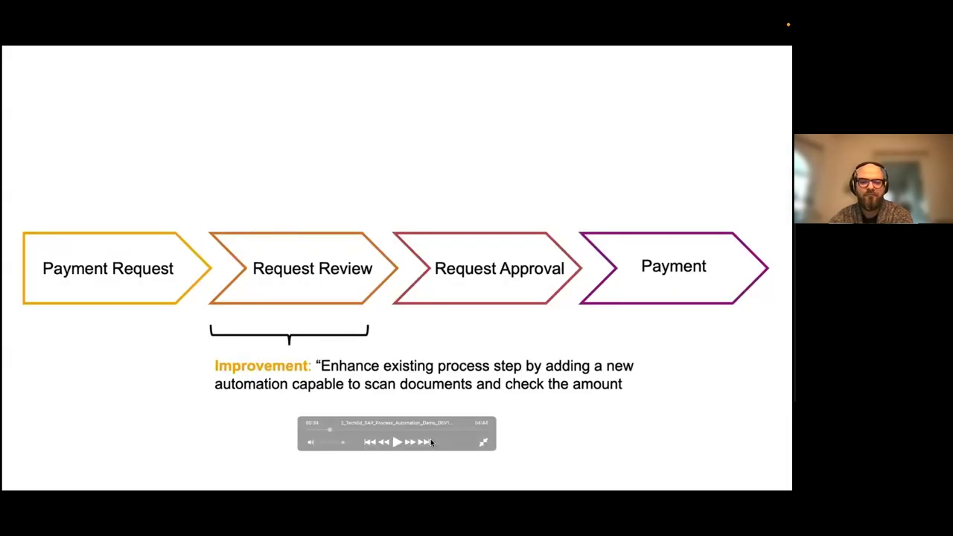
pyautogui.click(483, 442)
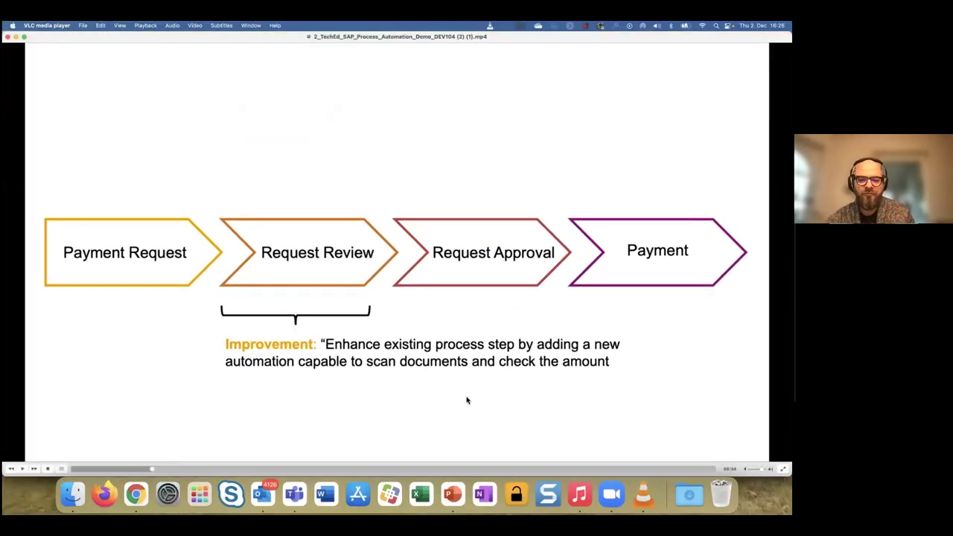
pyautogui.click(456, 493)
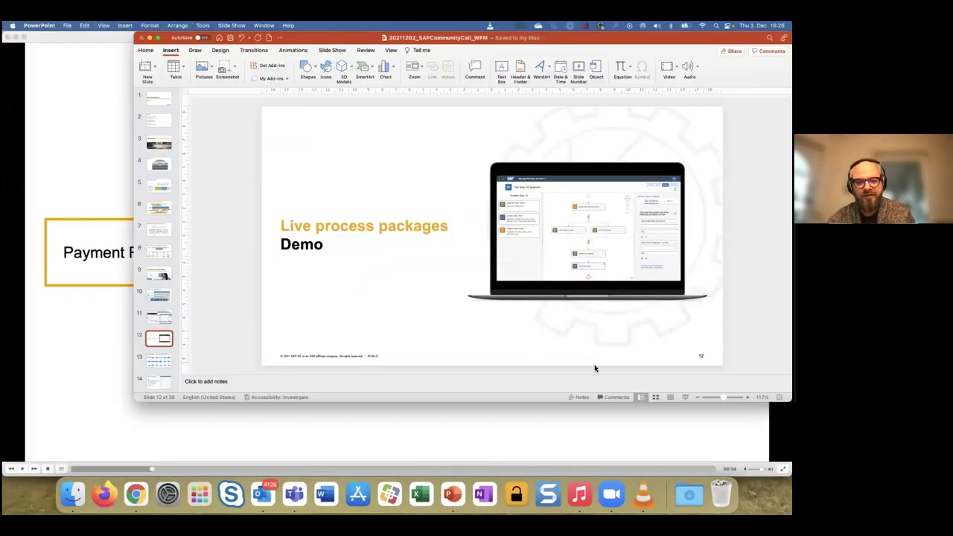
pyautogui.click(685, 397)
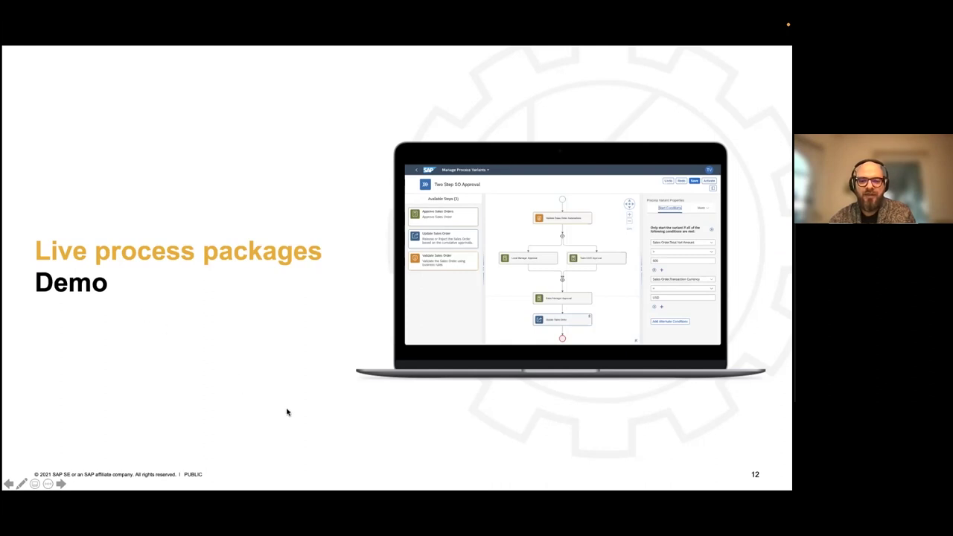
pyautogui.press('Right')
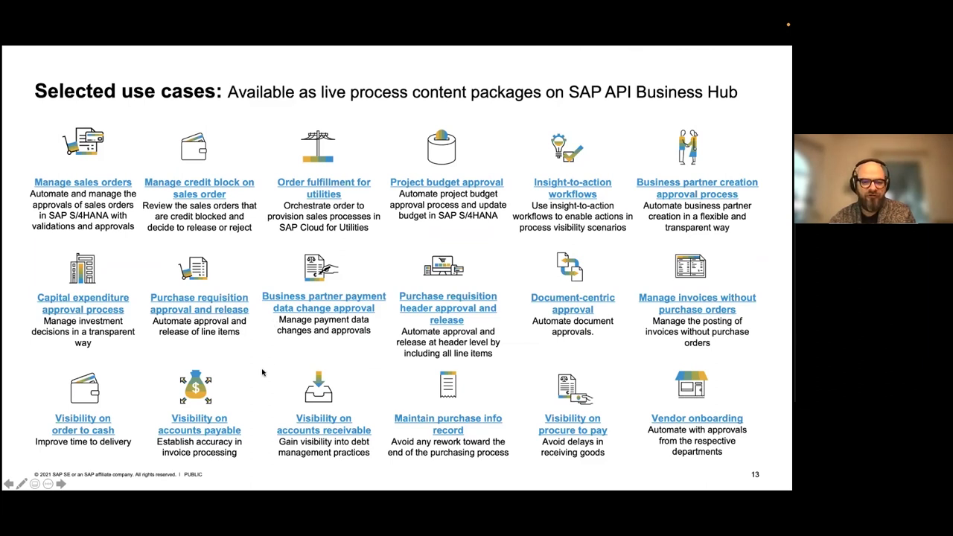
pyautogui.press('Right')
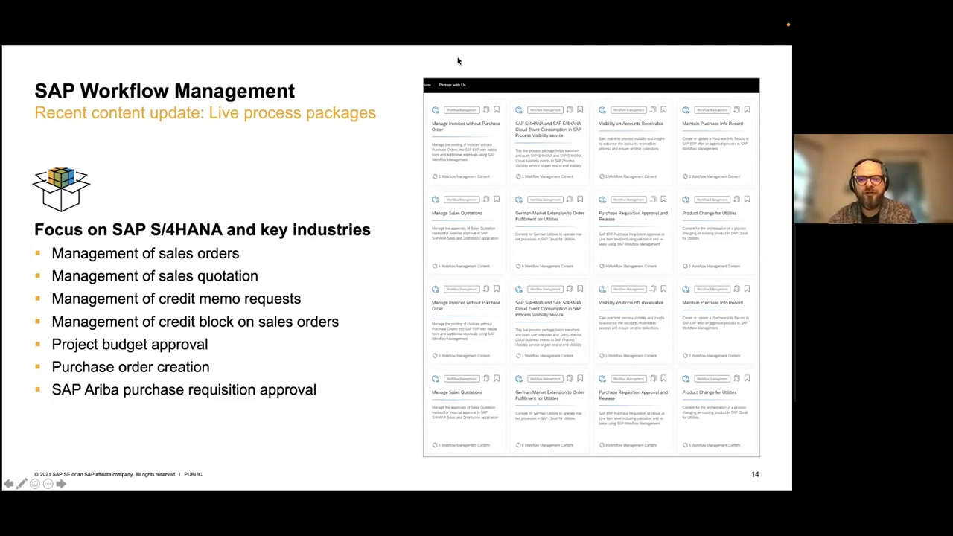
# Switch to the SAP API Business Hub in the browser and look over the Workflow Management packages.
pyautogui.hotkey('alt', 'Tab')
pyautogui.scroll(-1, 527, 227)
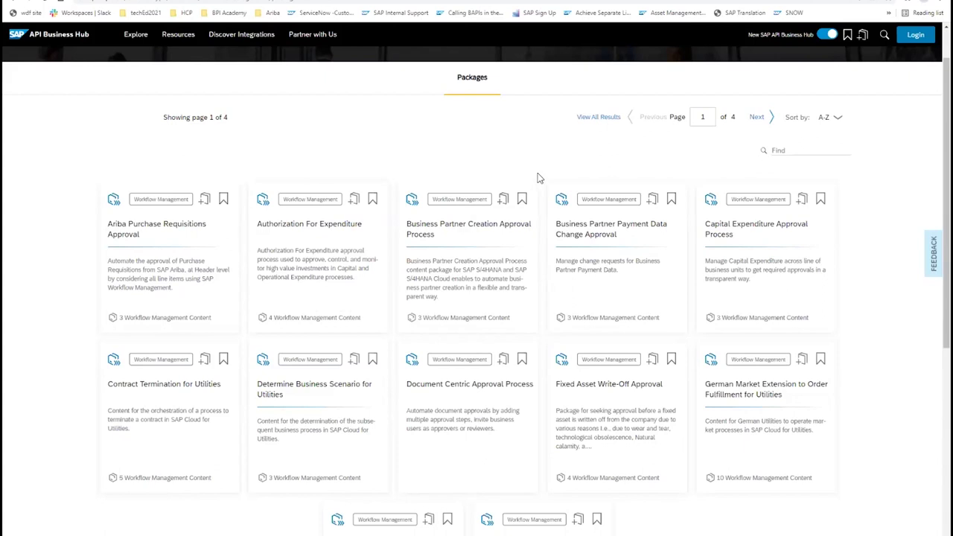
pyautogui.scroll(1, 538, 175)
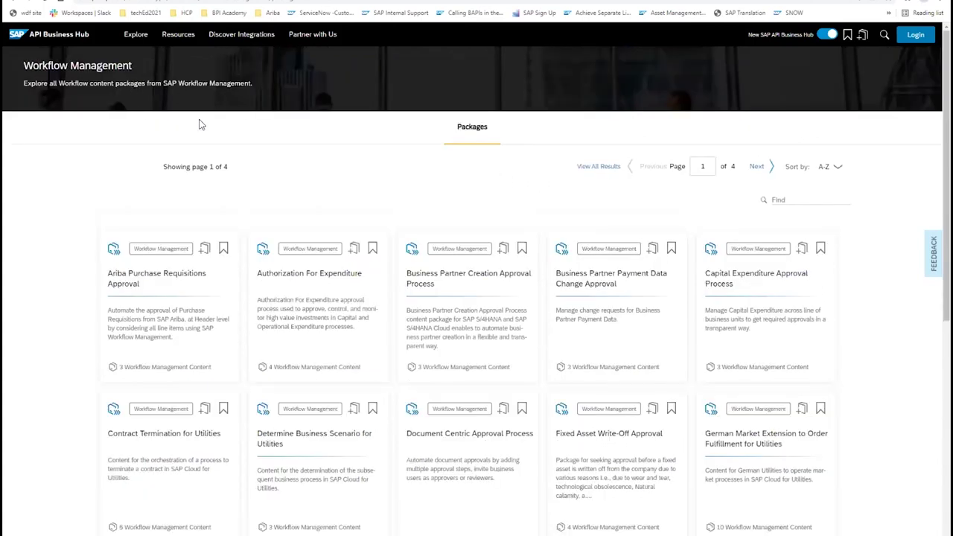
# Go to the API Business Hub home page and examine its products, business processes and categories.
pyautogui.click(72, 44)
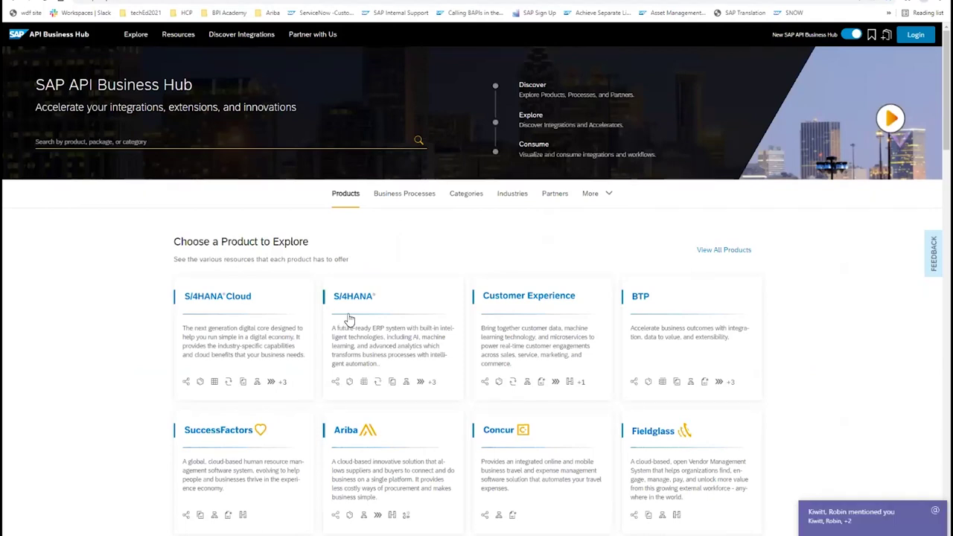
pyautogui.scroll(-3, 350, 322)
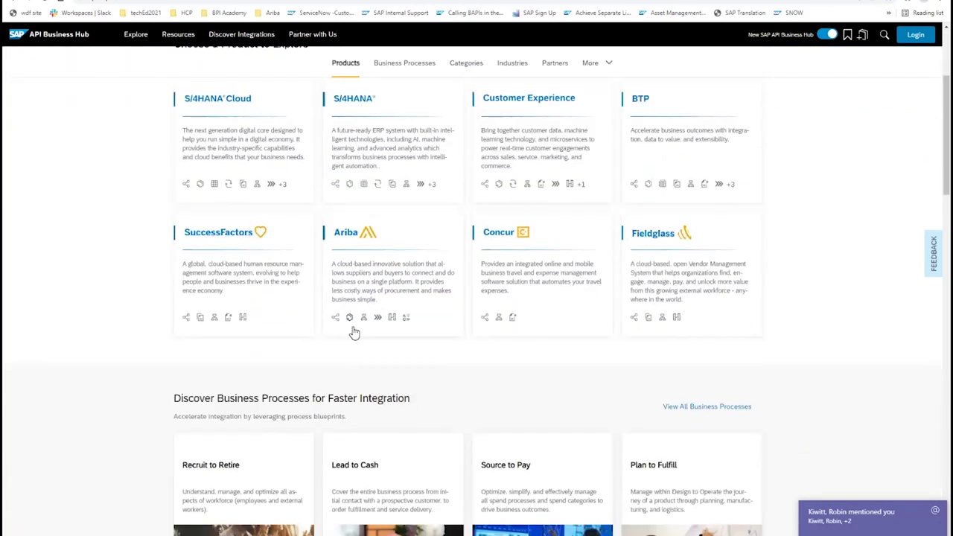
pyautogui.scroll(-4, 346, 356)
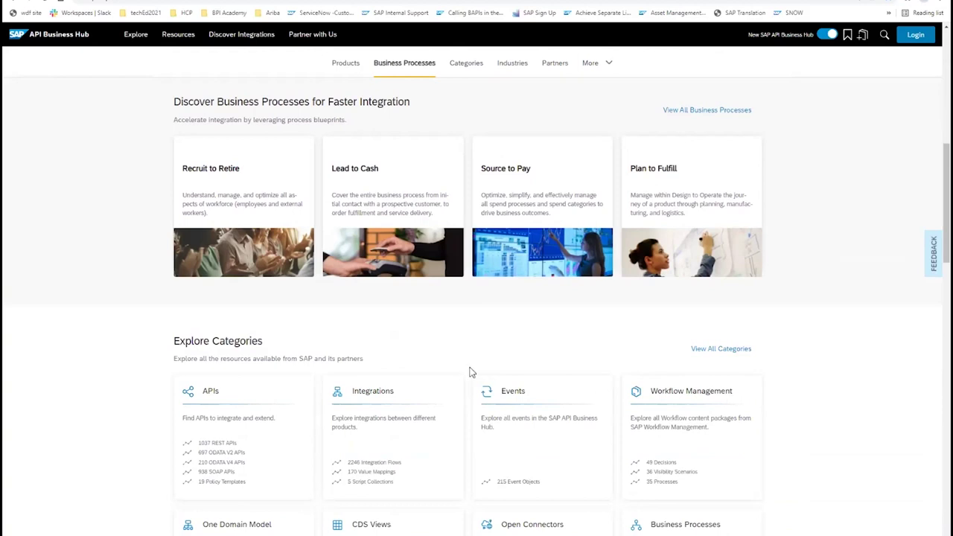
pyautogui.scroll(1, 469, 371)
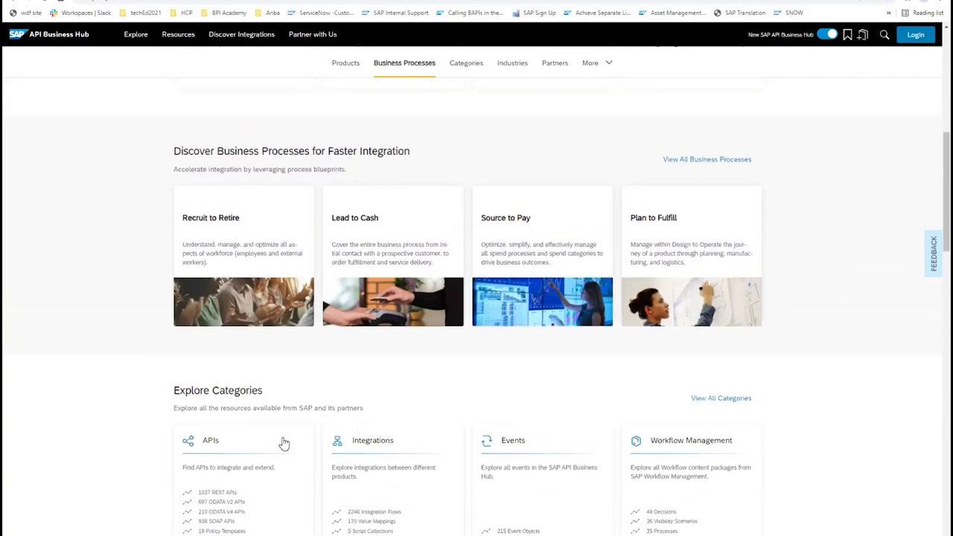
pyautogui.scroll(-1, 284, 443)
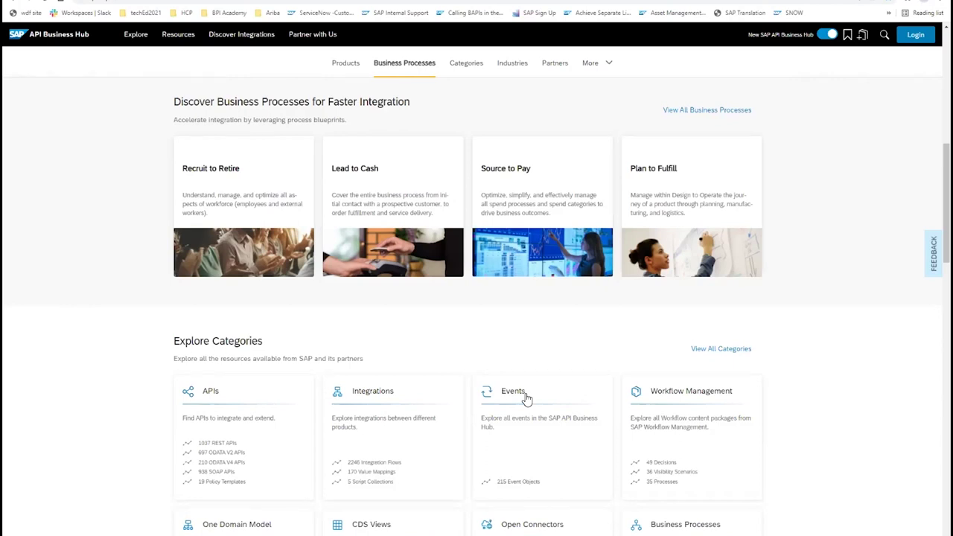
pyautogui.scroll(-2, 692, 402)
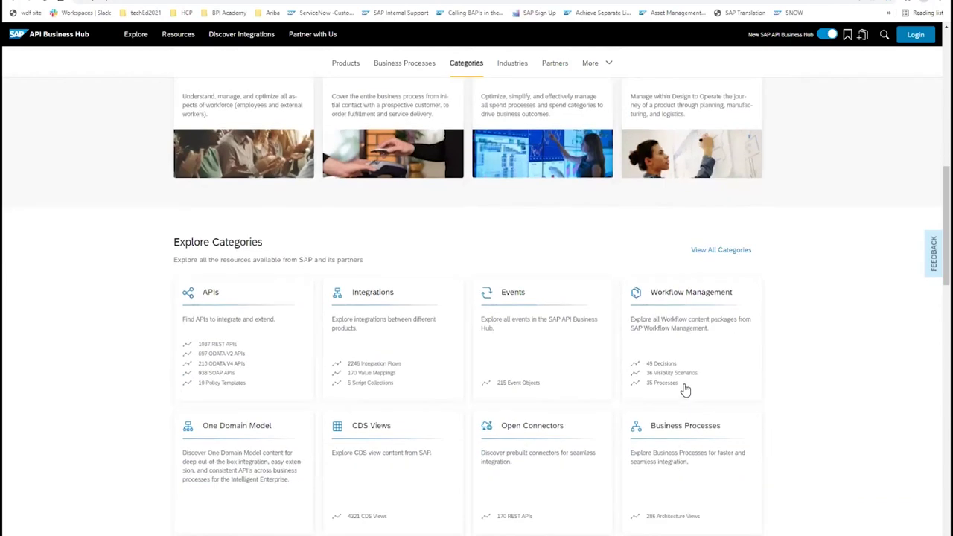
# From the Workflow Management category, open the Authorization For Expenditure package and examine its overview and artifacts.
pyautogui.click(703, 296)
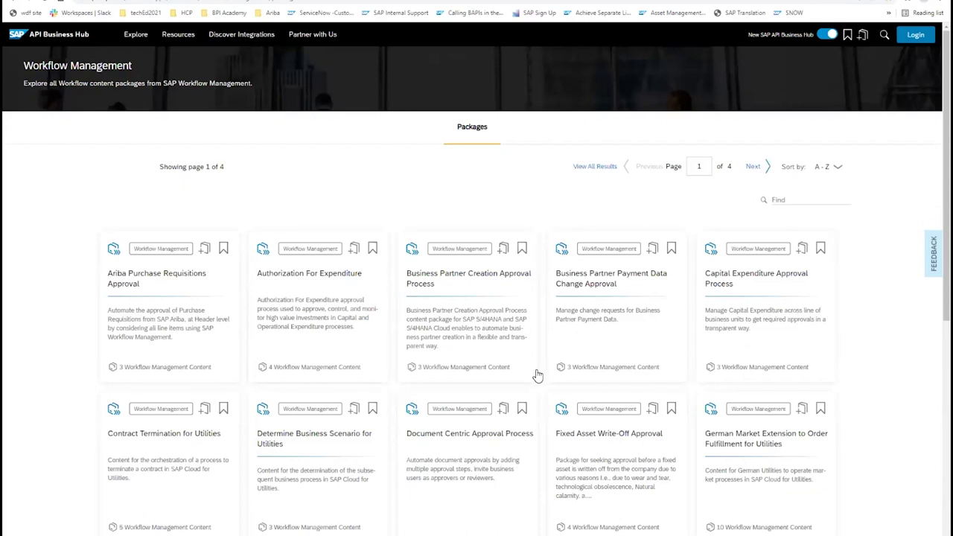
pyautogui.scroll(-1, 537, 375)
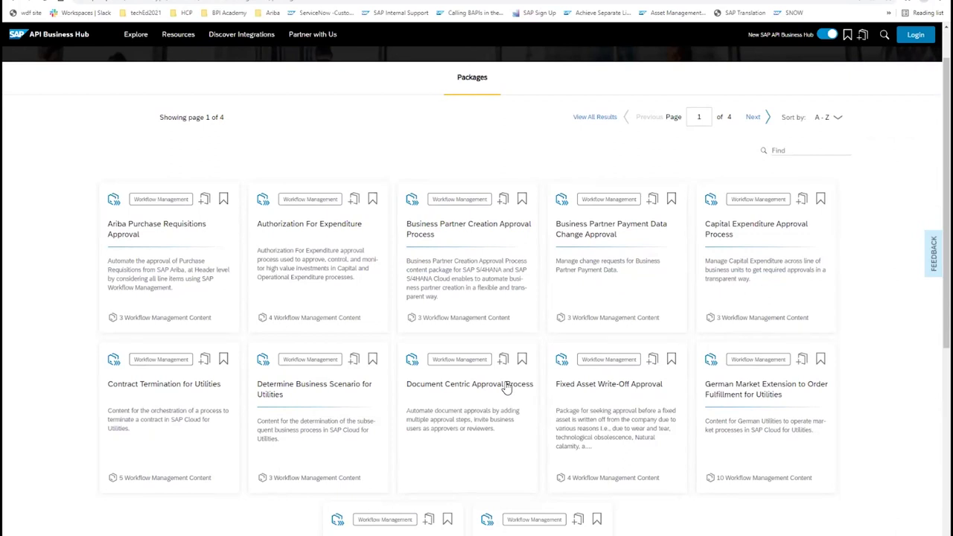
pyautogui.click(306, 254)
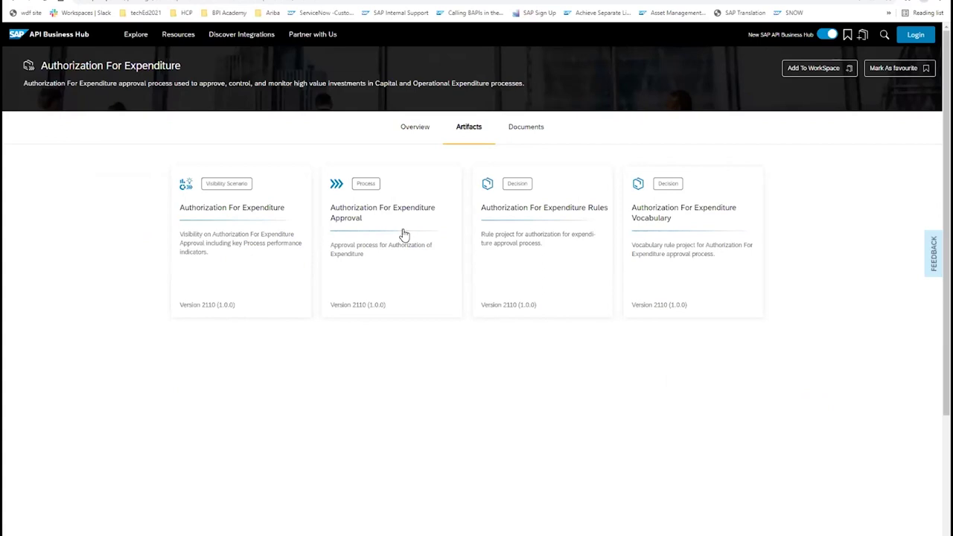
pyautogui.click(417, 128)
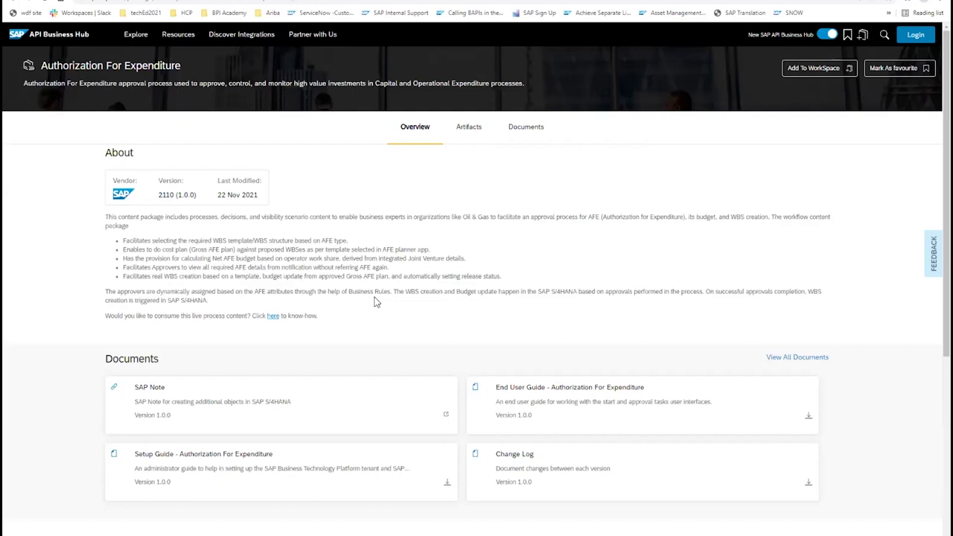
pyautogui.click(469, 132)
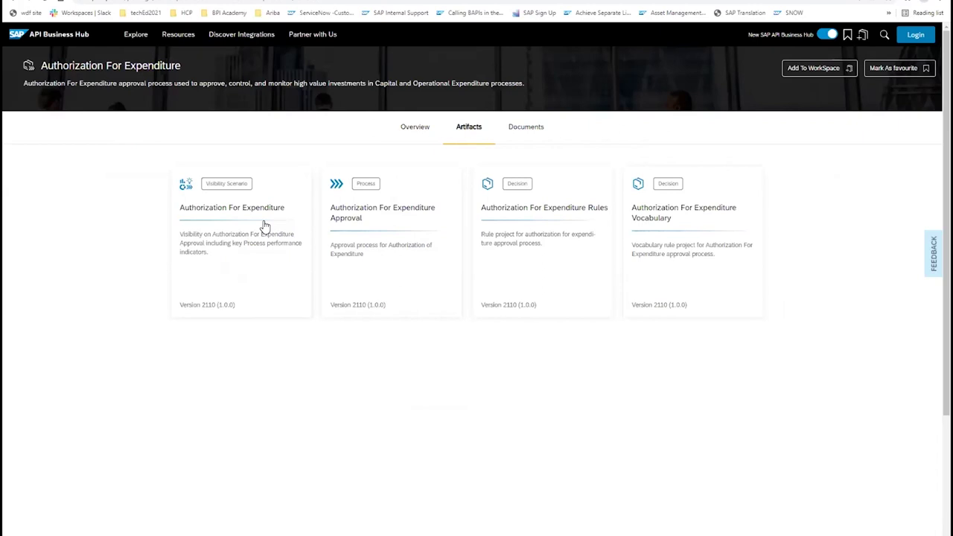
# Open the Setup Guide - Authorization For Expenditure from the package's documents.
pyautogui.click(525, 130)
pyautogui.scroll(-2, 326, 355)
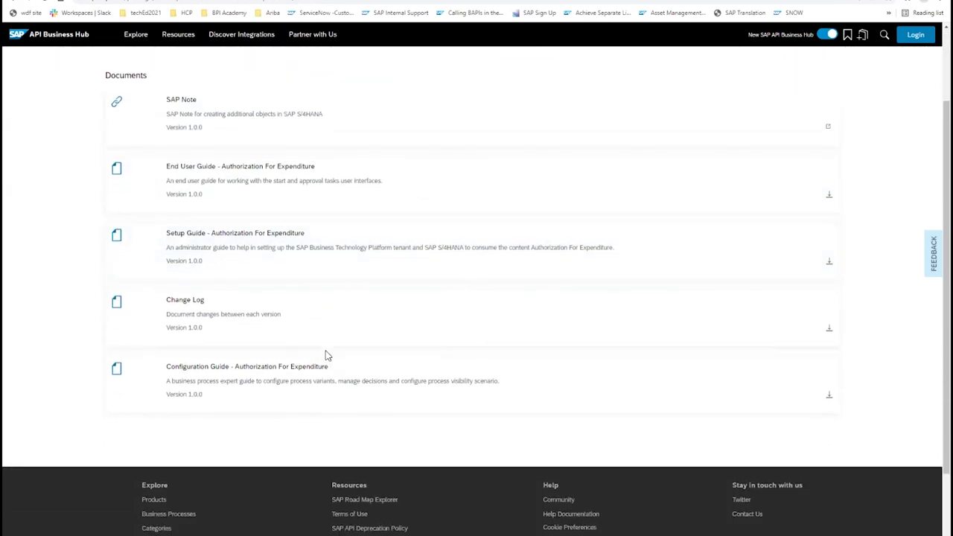
pyautogui.click(280, 246)
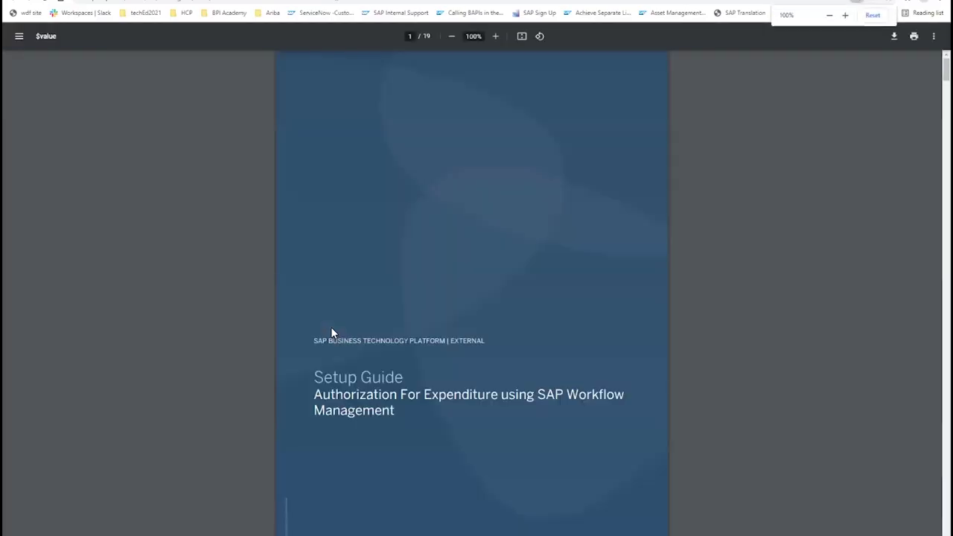
# Enlarge the setup guide to 125% and examine its contents list, solution diagram and required SAP Business Technology Platform services.
pyautogui.scroll(-15, 447, 306)
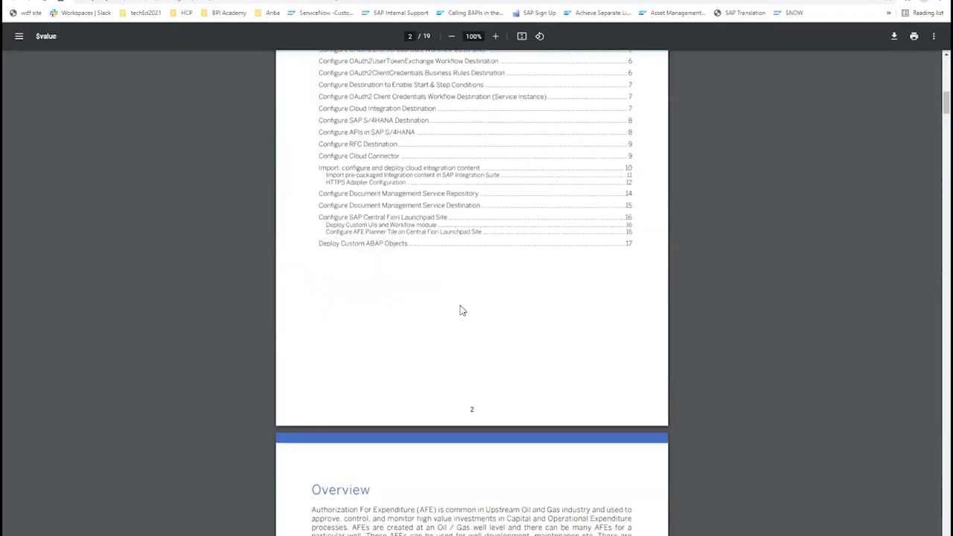
pyautogui.scroll(-6, 460, 310)
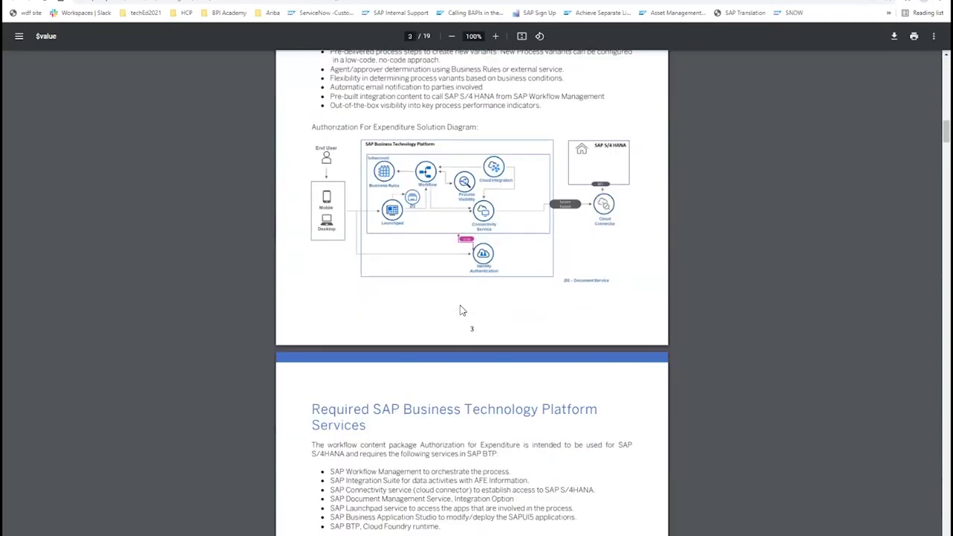
pyautogui.click(939, 2)
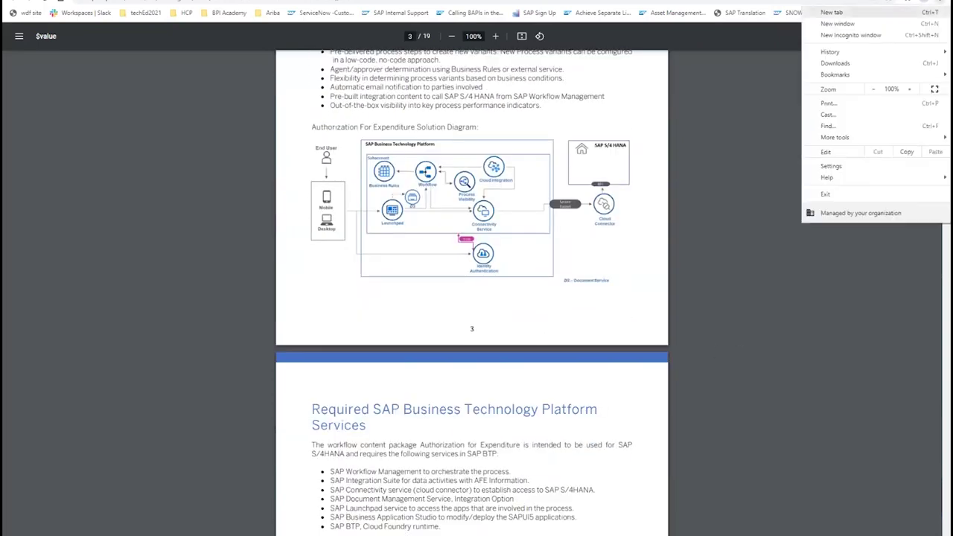
pyautogui.click(909, 88)
pyautogui.click(909, 89)
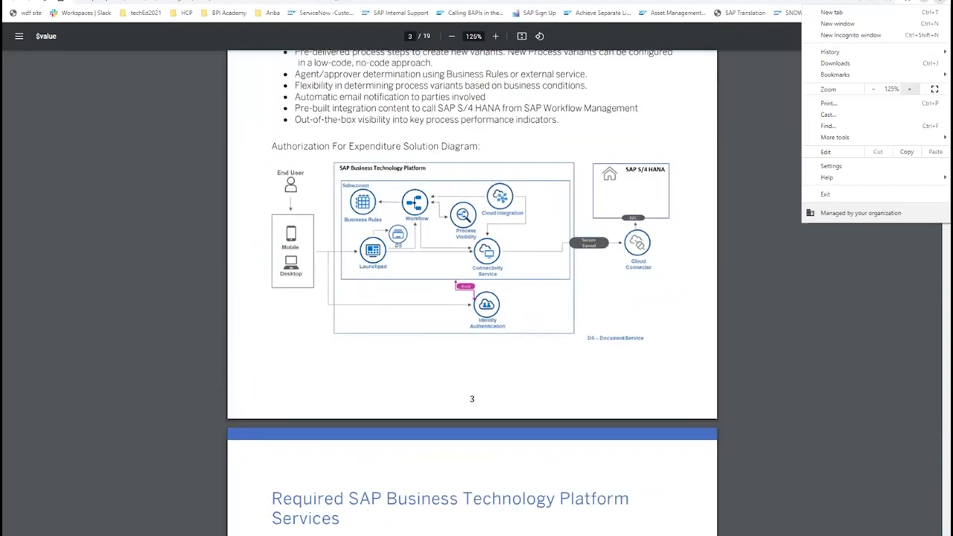
pyautogui.click(687, 327)
pyautogui.scroll(-1, 585, 319)
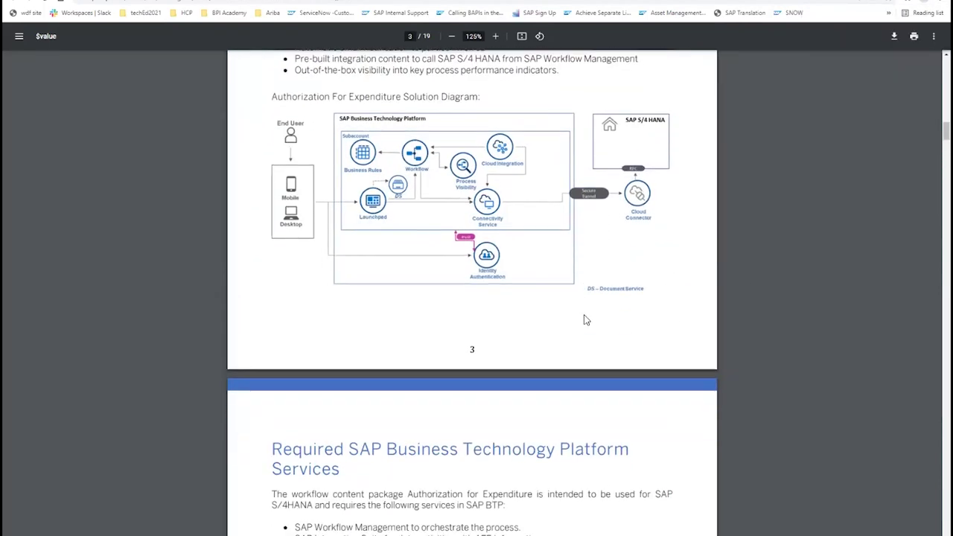
pyautogui.scroll(-7, 584, 320)
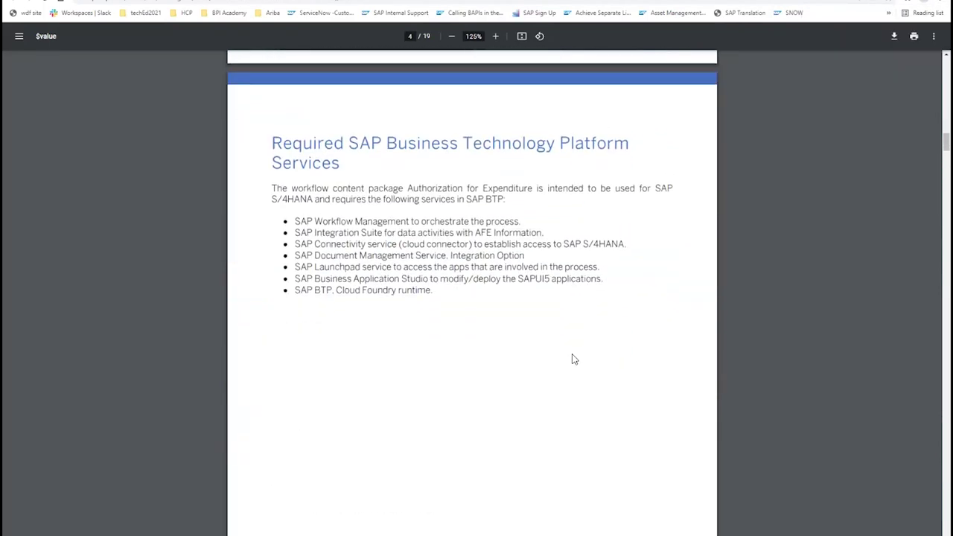
# Examine the guide's setup sections on workflow and business rules destinations, SAP S/4HANA APIs, the RFC destination and the Cloud Connector.
pyautogui.scroll(-12, 574, 358)
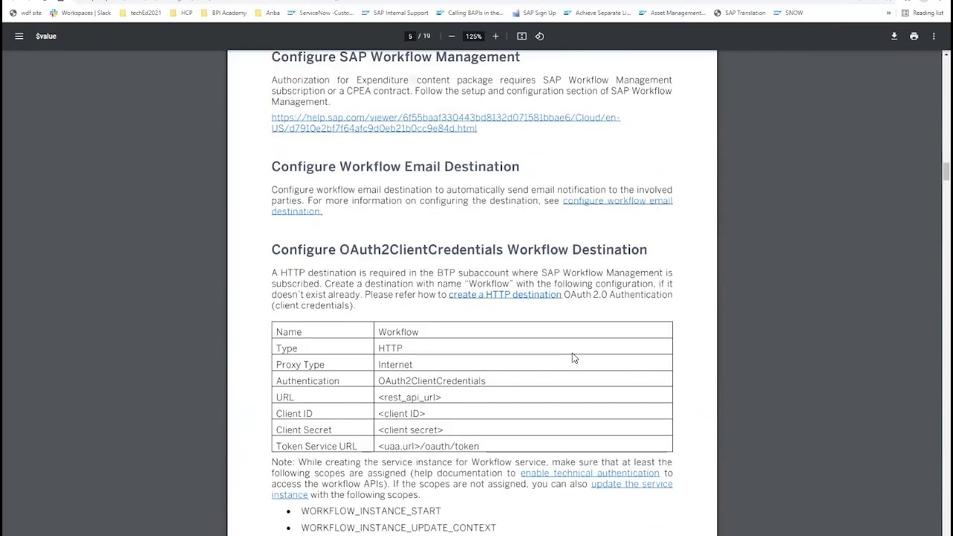
pyautogui.scroll(-11, 573, 358)
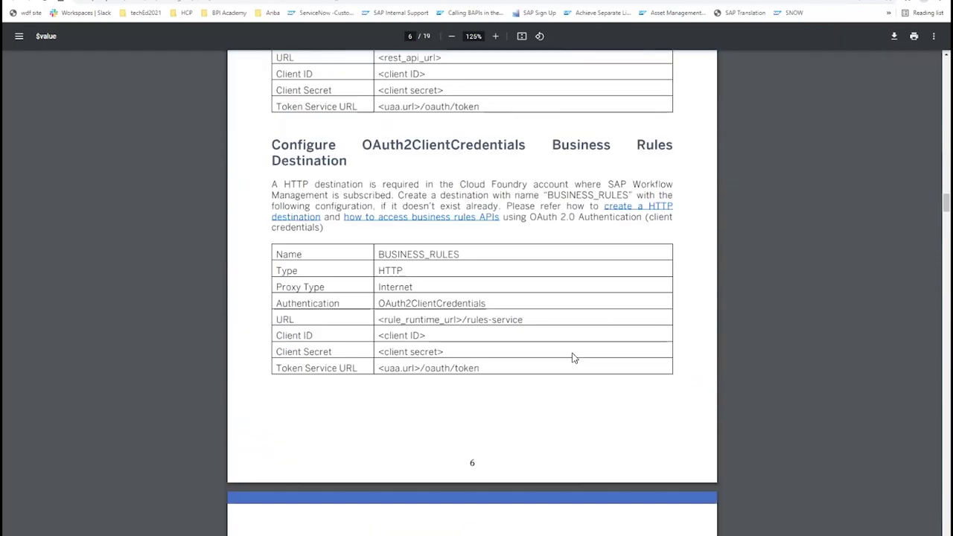
pyautogui.scroll(-1, 574, 358)
pyautogui.scroll(-8, 573, 357)
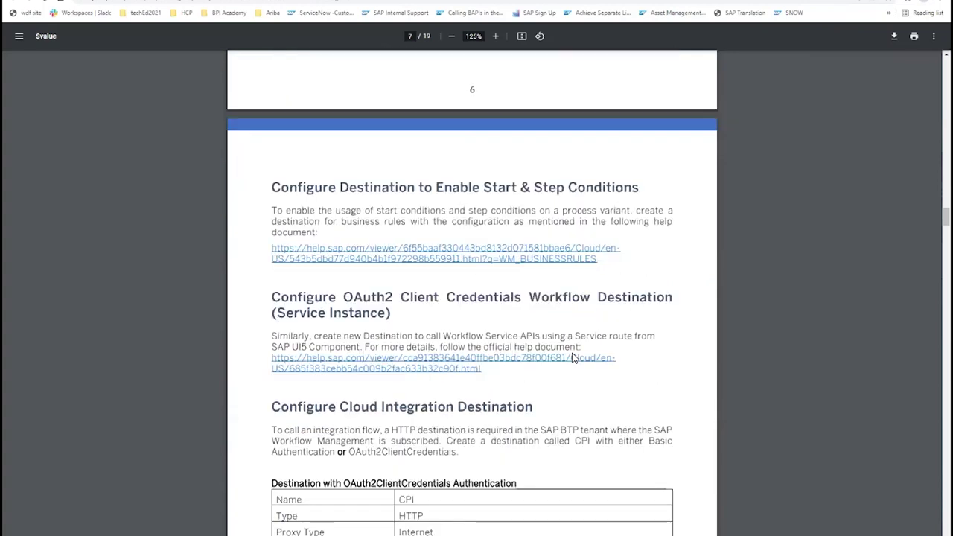
pyautogui.scroll(-18, 573, 358)
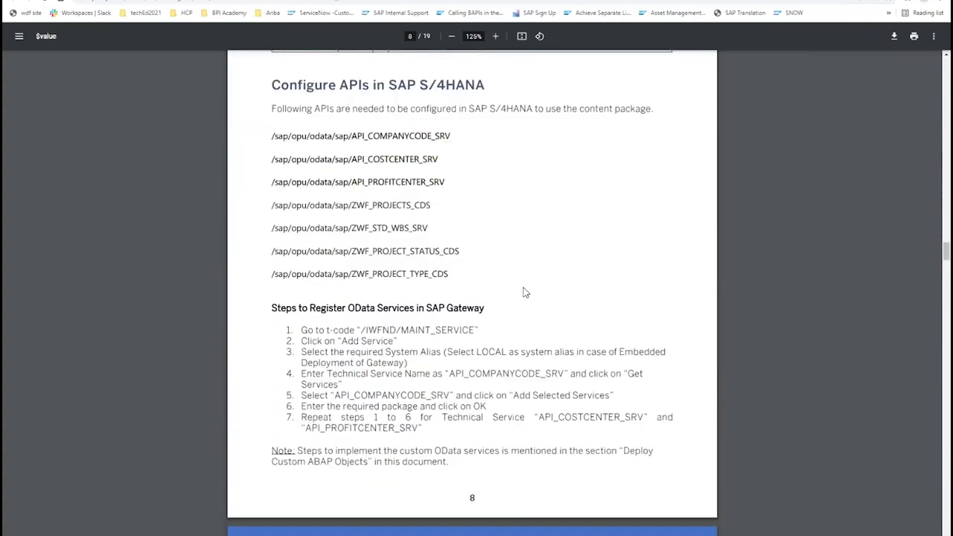
pyautogui.scroll(-10, 519, 324)
pyautogui.scroll(-8, 519, 323)
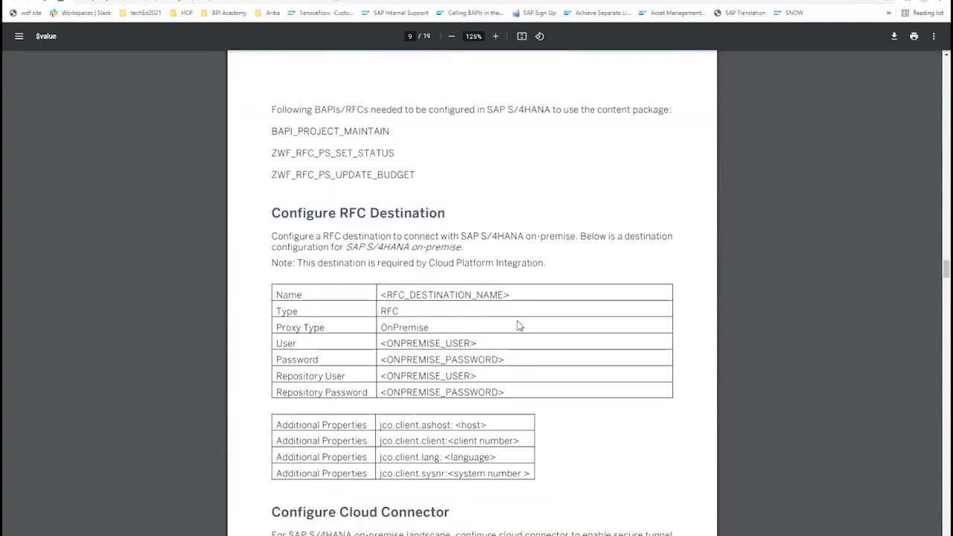
pyautogui.scroll(-2, 519, 324)
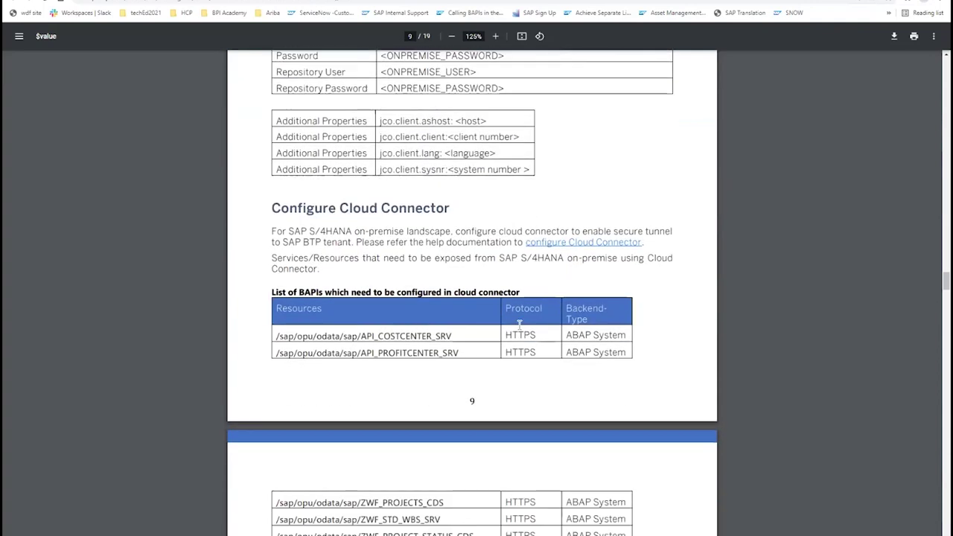
pyautogui.scroll(-2, 519, 334)
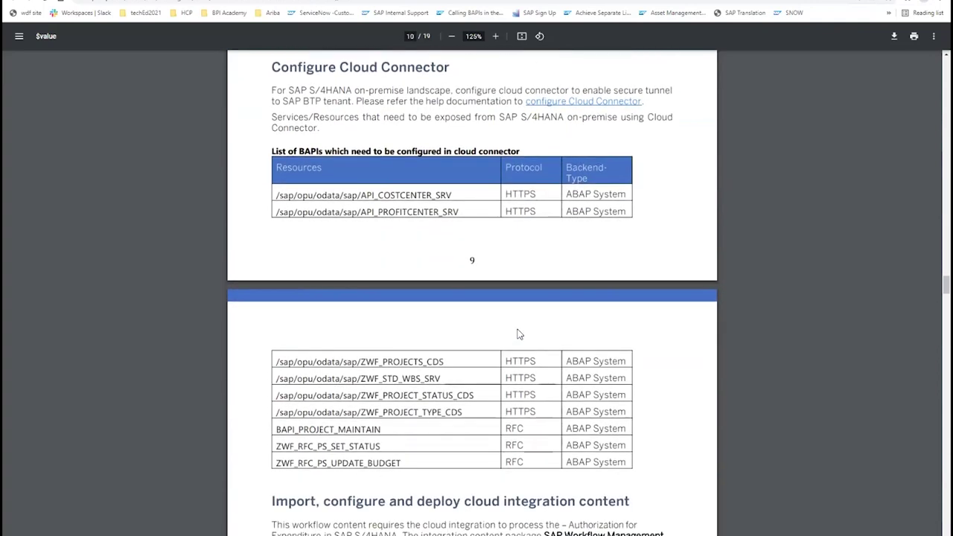
# Read the guide's instructions for importing, configuring and deploying the cloud integration content in SAP Integration Suite.
pyautogui.scroll(-11, 518, 334)
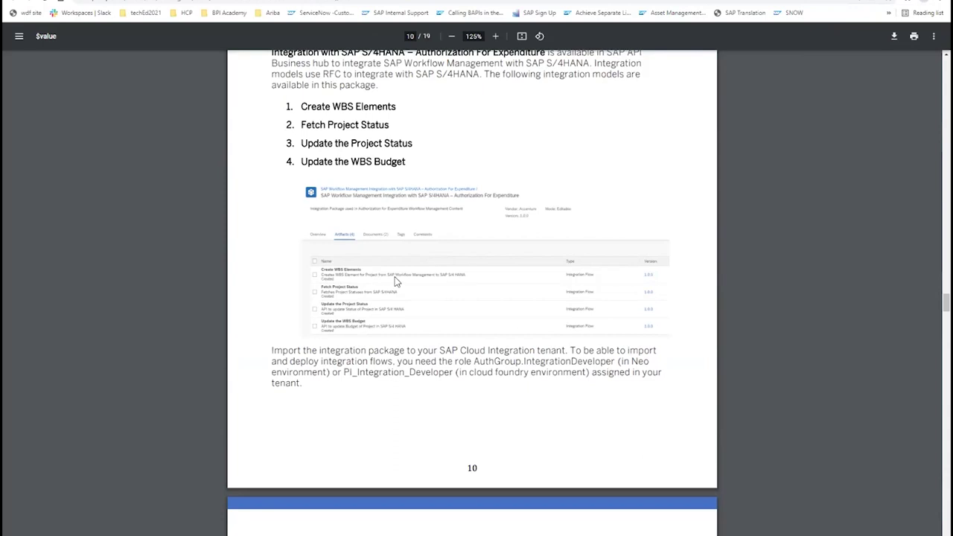
pyautogui.scroll(2, 398, 290)
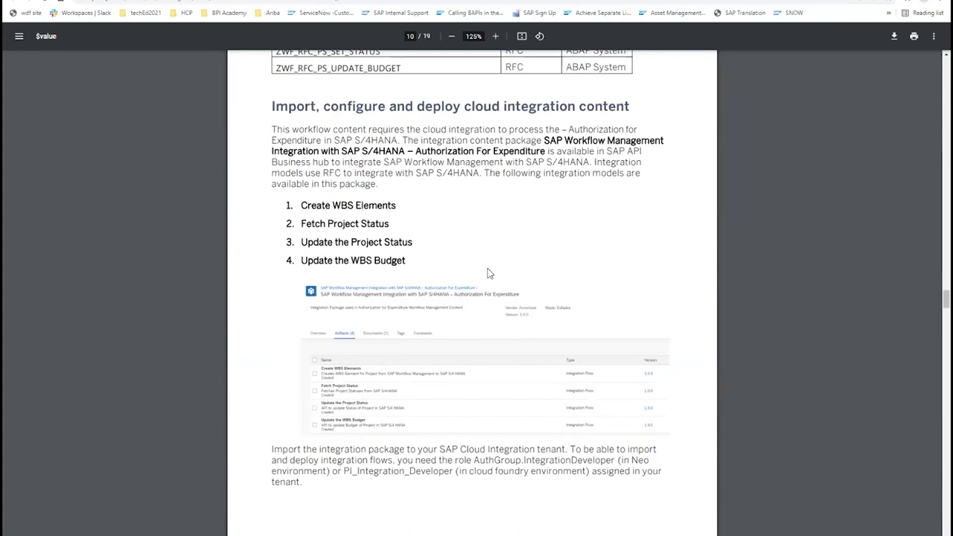
pyautogui.scroll(-5, 489, 273)
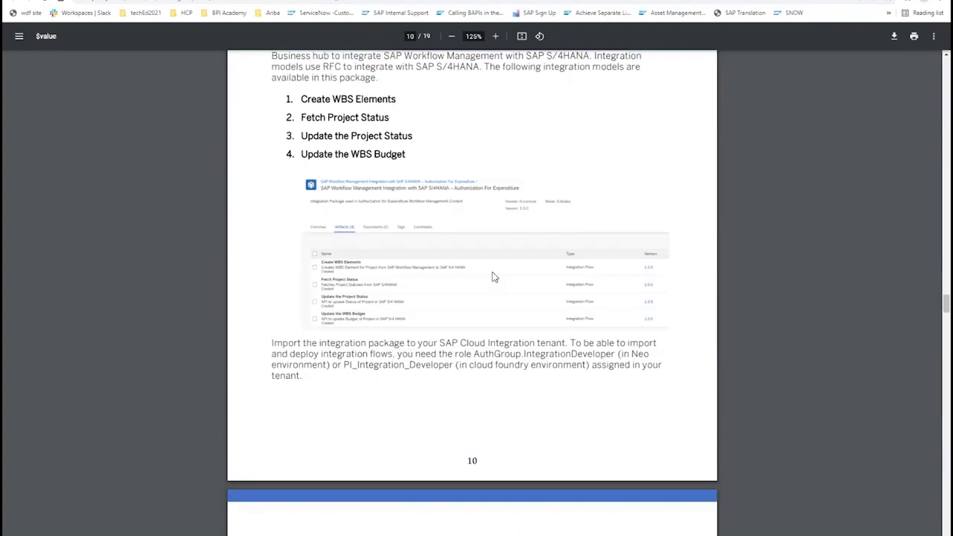
pyautogui.scroll(-1, 492, 277)
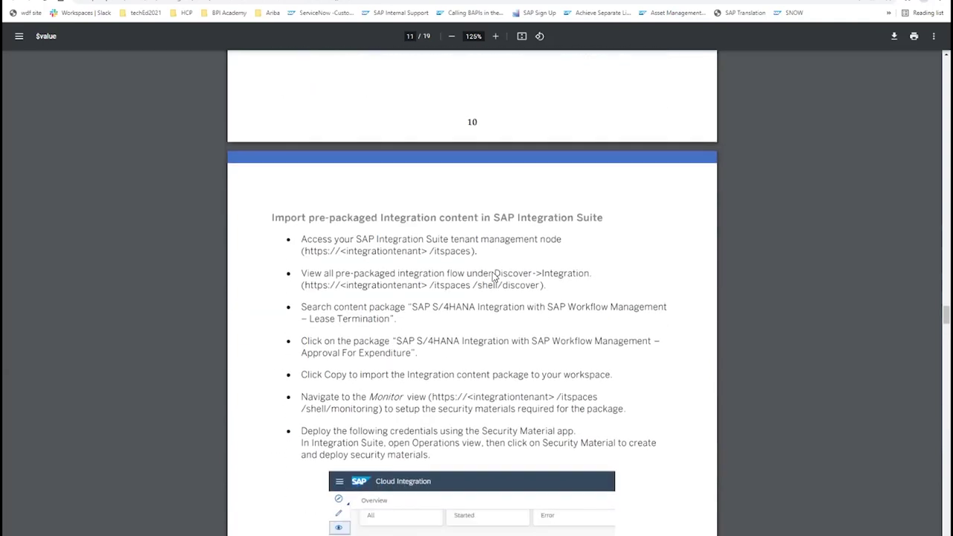
pyautogui.scroll(-2, 492, 277)
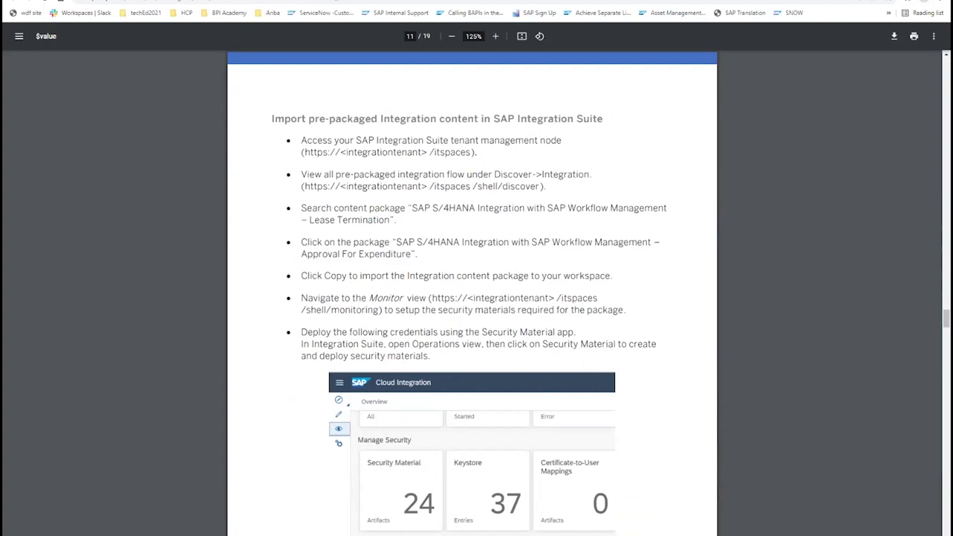
# Return to the Workflow Management packages, open Fixed Asset Write-Off Approval and examine its artifacts and overview.
pyautogui.hotkey('ctrl', 'Tab')
pyautogui.click(136, 34)
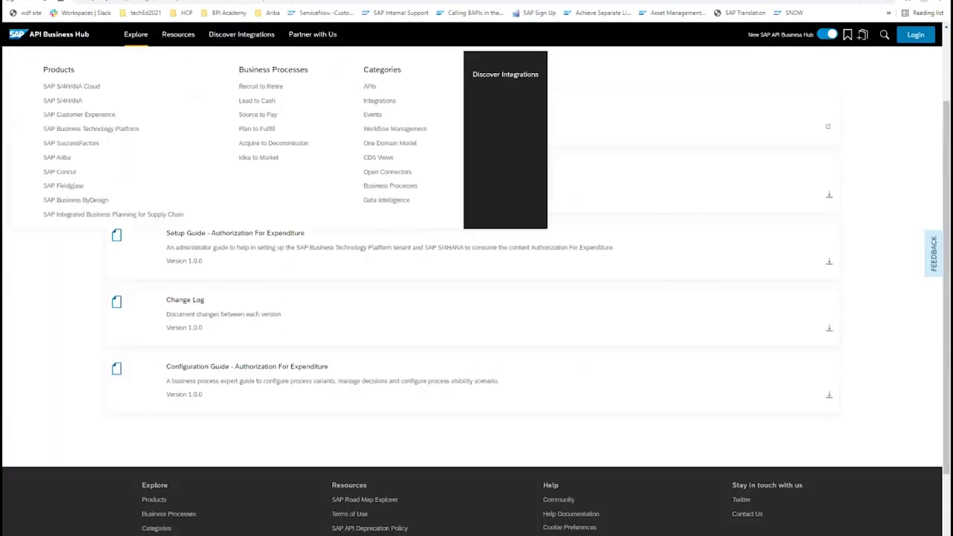
pyautogui.click(11, 3)
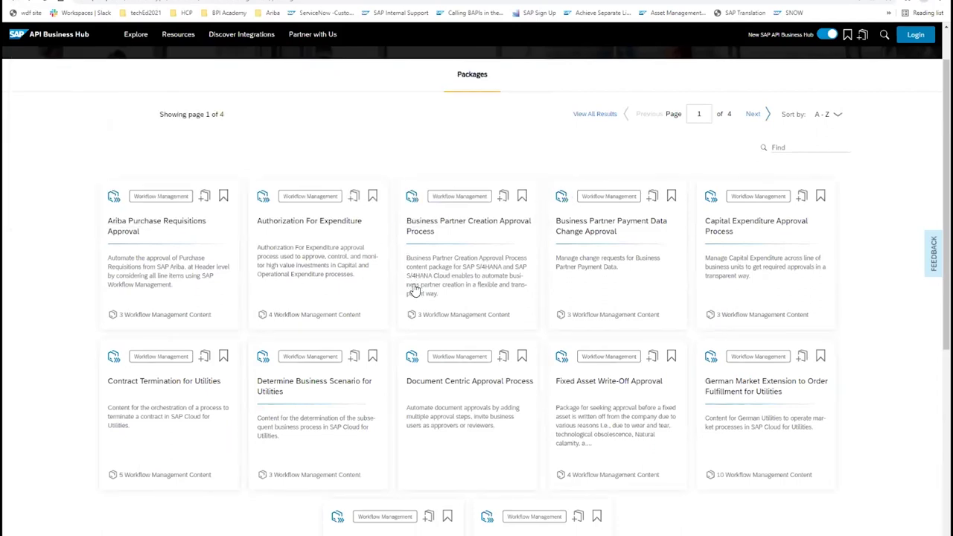
pyautogui.scroll(-2, 405, 289)
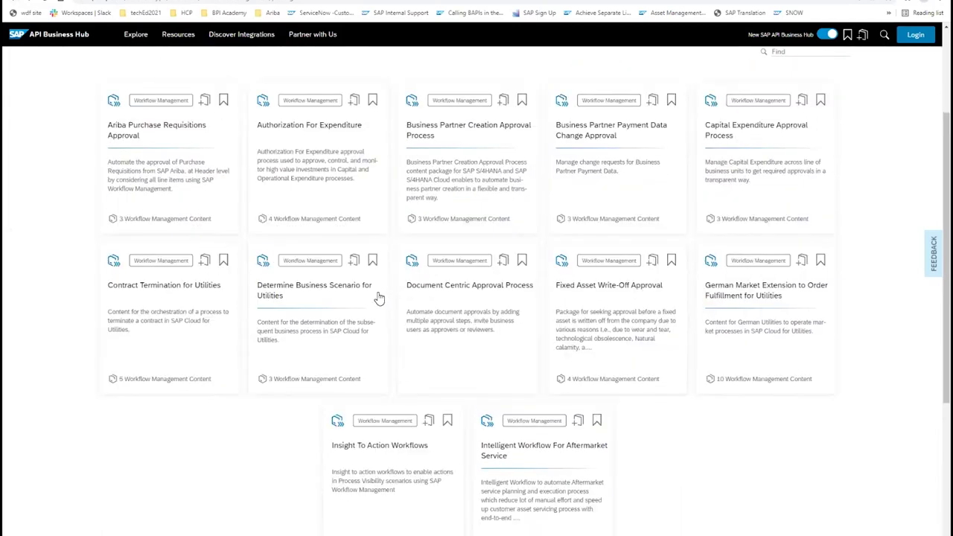
pyautogui.click(578, 308)
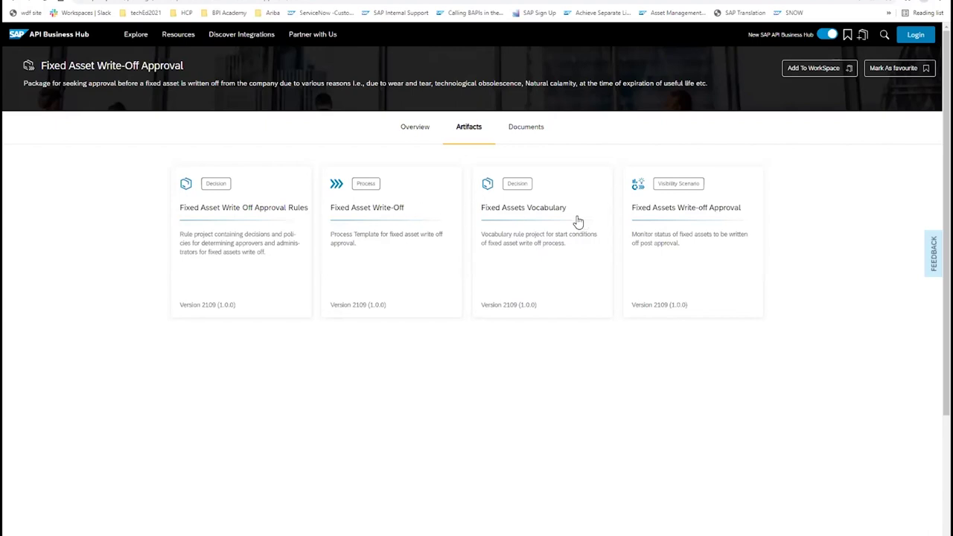
pyautogui.click(414, 133)
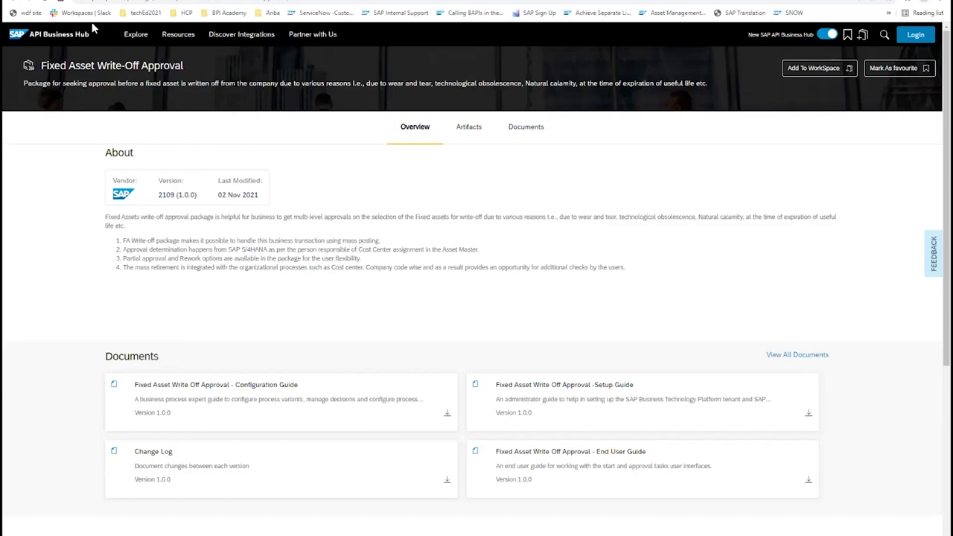
# Open the Joint Venture Cash Call Approval package from page 2 of the package list and examine its artifacts and overview.
pyautogui.click(13, 2)
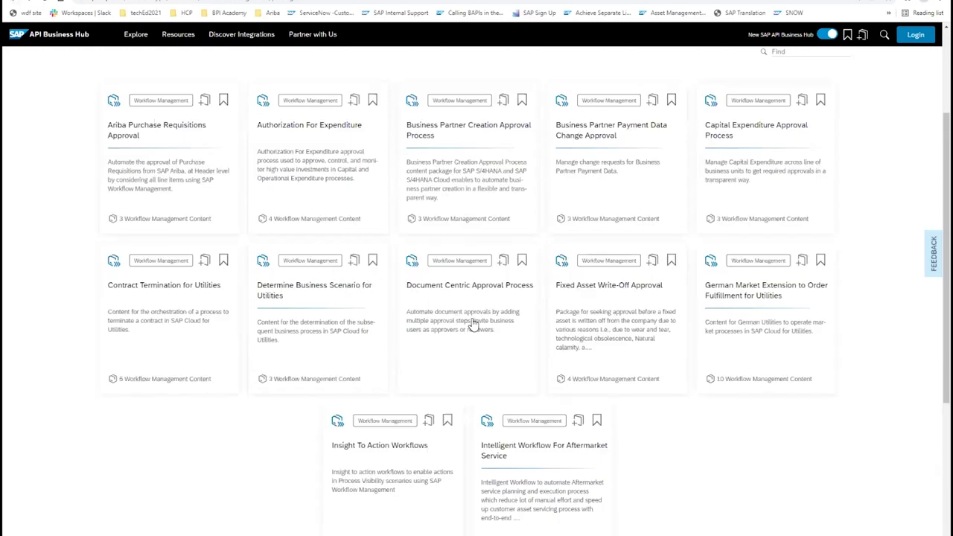
pyautogui.scroll(-1, 472, 323)
pyautogui.scroll(-2, 497, 385)
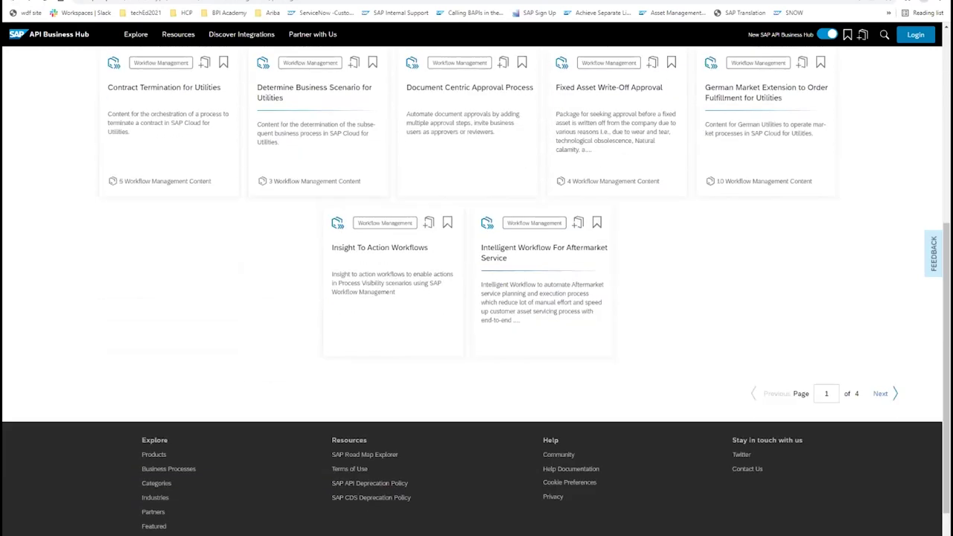
pyautogui.click(879, 393)
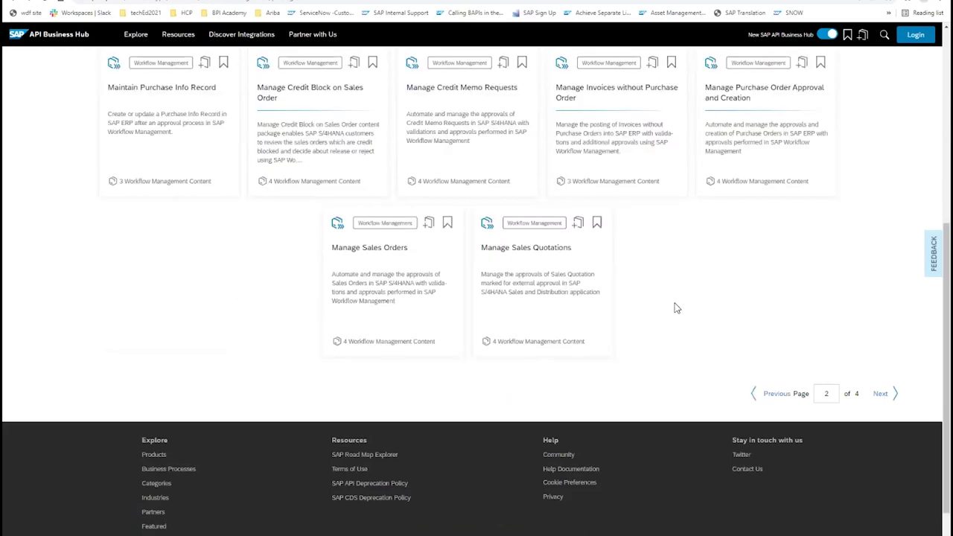
pyautogui.scroll(3, 676, 308)
pyautogui.scroll(2, 655, 313)
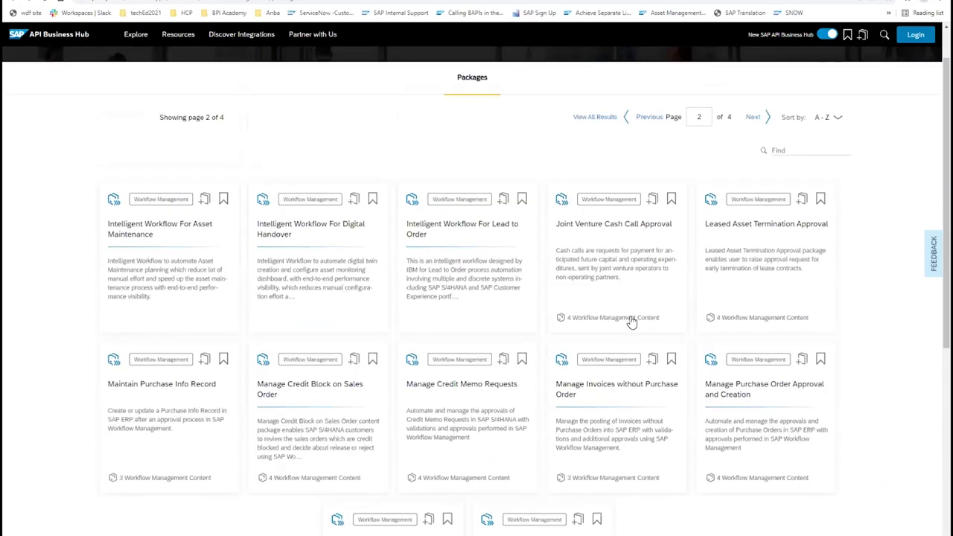
pyautogui.click(639, 258)
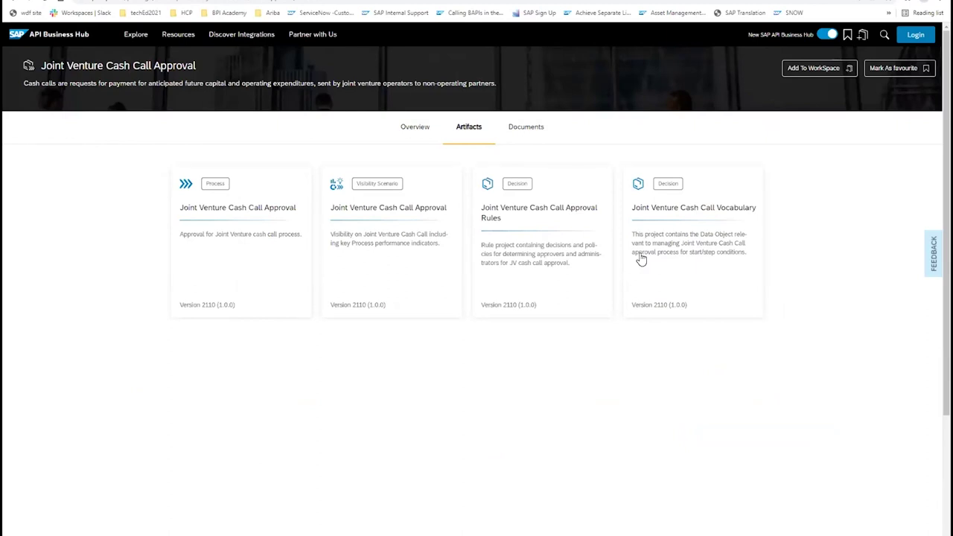
pyautogui.click(416, 128)
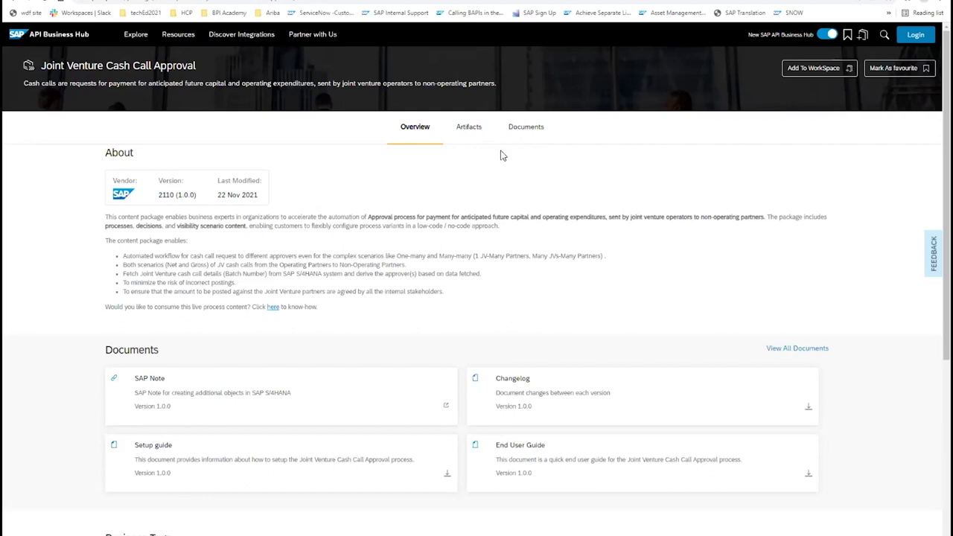
# Go back to page 2 of the package list and open the Leased Asset Termination Approval package to view its artifacts.
pyautogui.click(13, 3)
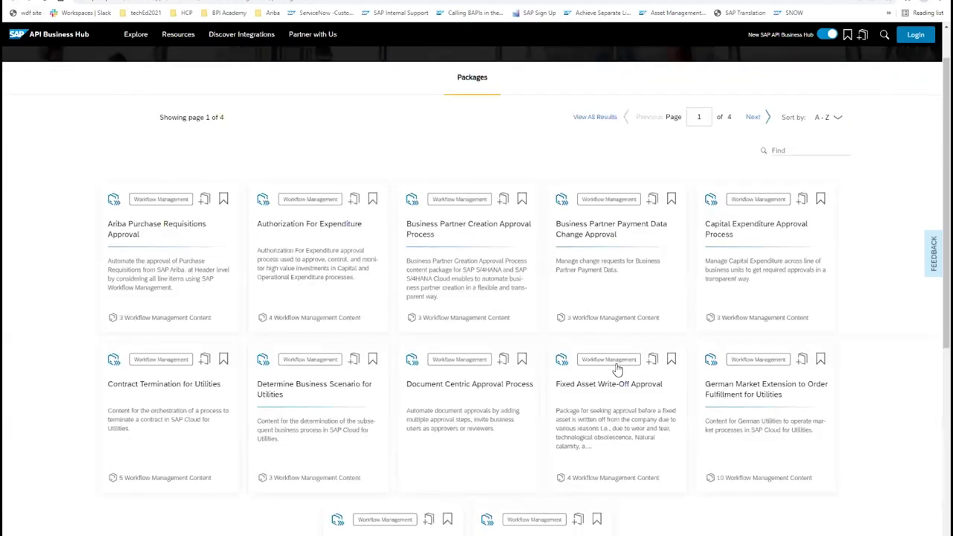
pyautogui.scroll(-2, 615, 365)
pyautogui.scroll(-2, 617, 393)
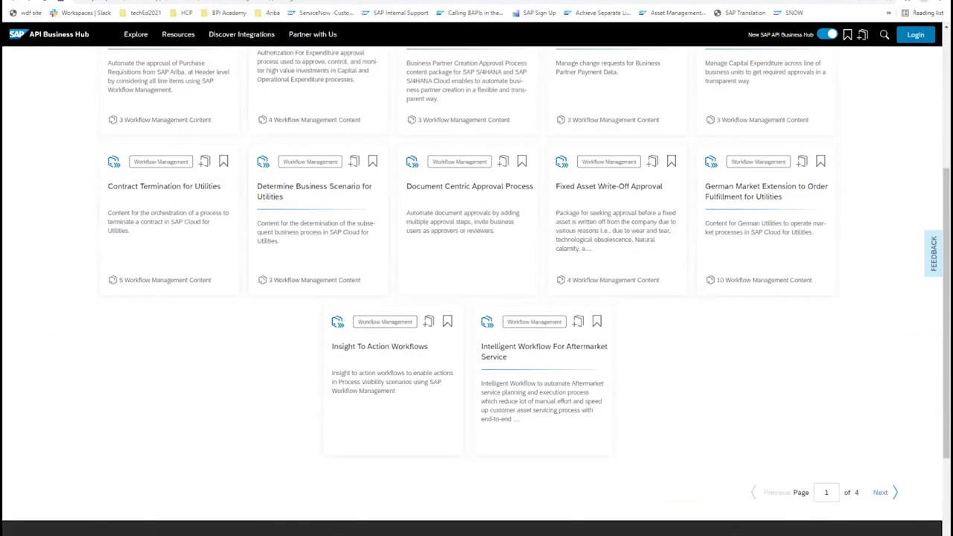
pyautogui.click(880, 492)
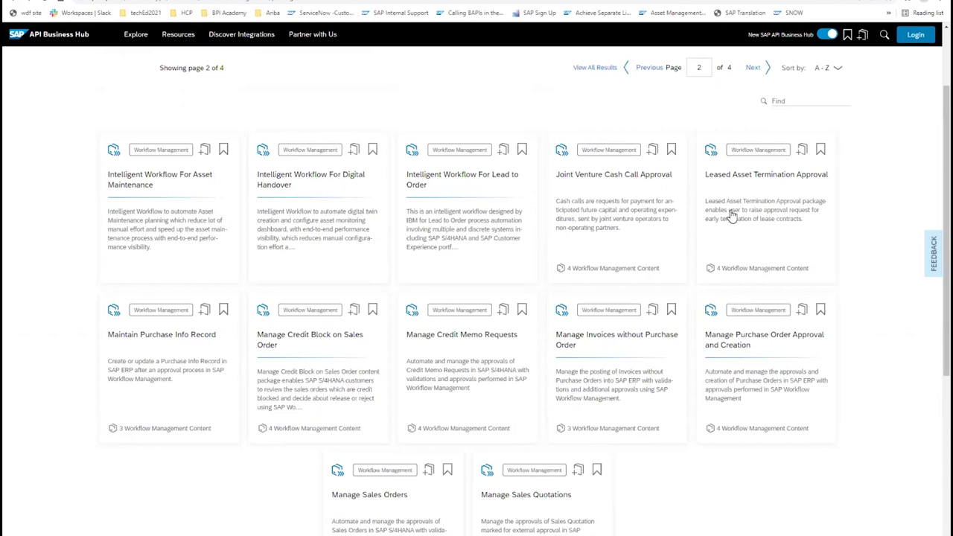
pyautogui.click(760, 181)
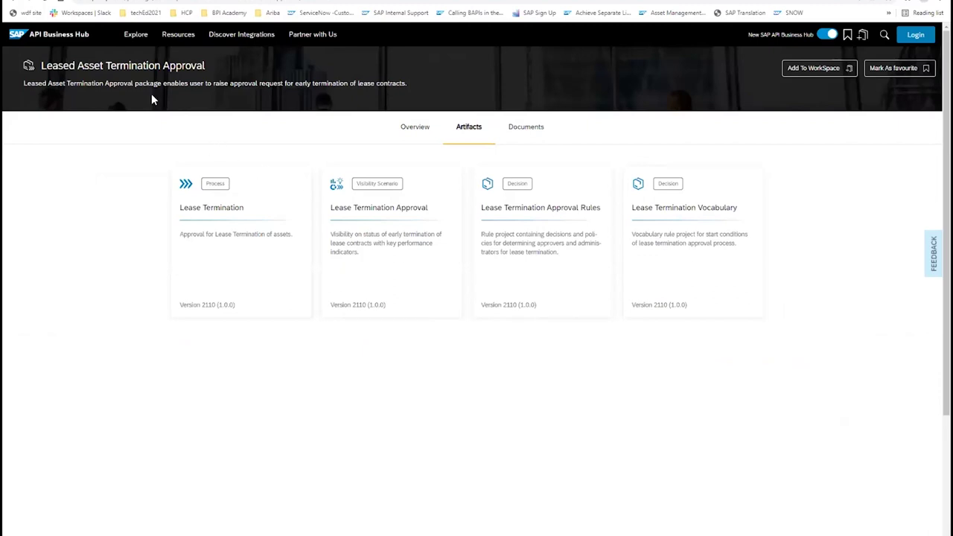
# Return to the package list, browse pages 2 and 3, and open Plant Maintenance Order Date Change Notification to view its artifacts.
pyautogui.click(15, 2)
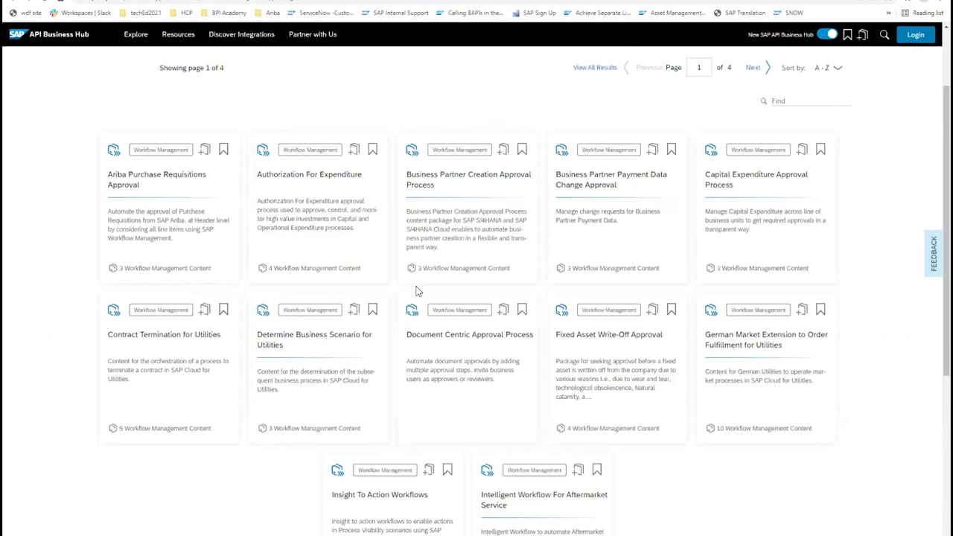
pyautogui.scroll(-5, 437, 340)
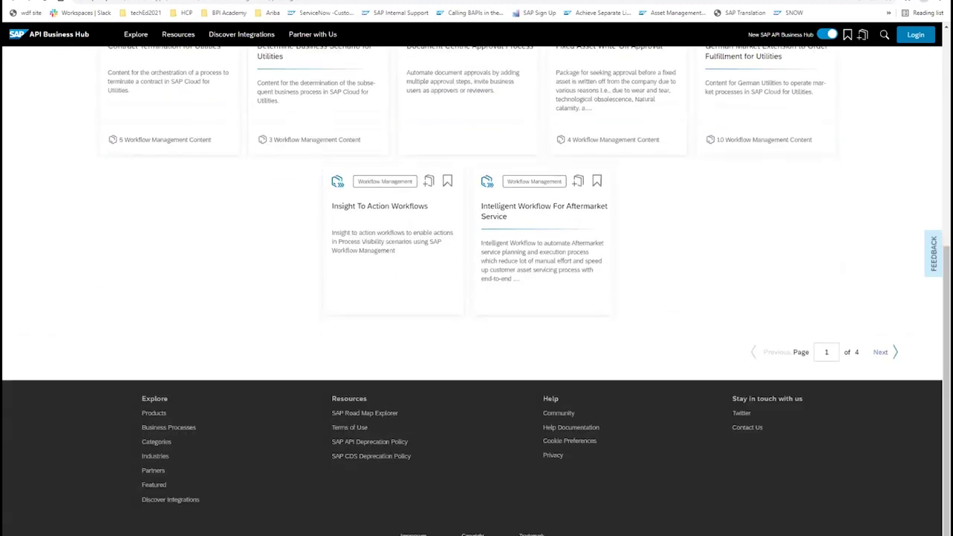
pyautogui.click(880, 352)
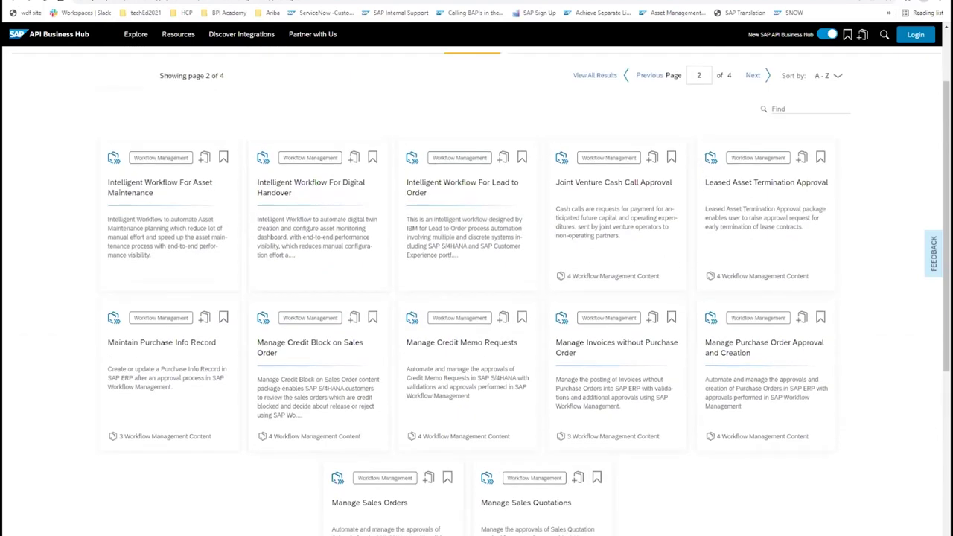
pyautogui.scroll(-2, 476, 298)
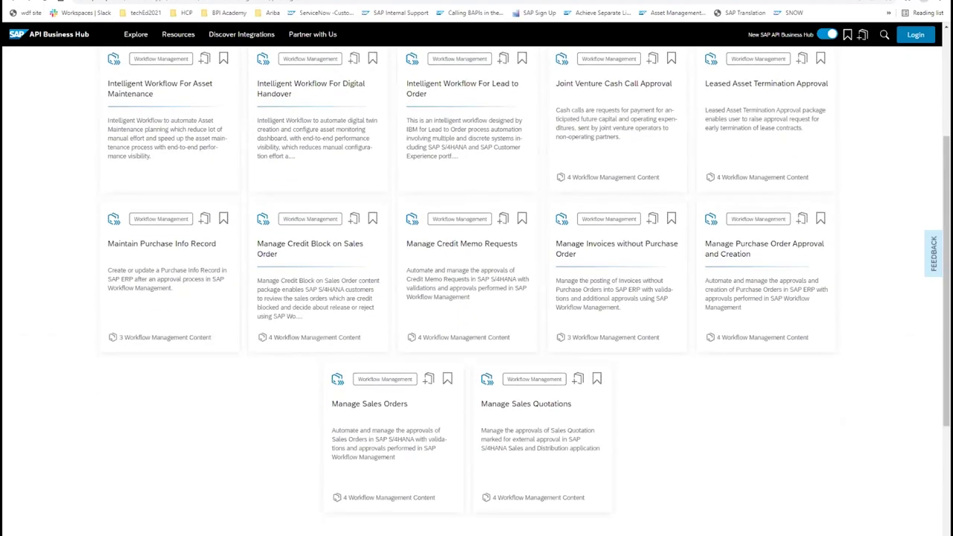
pyautogui.scroll(-3, 476, 298)
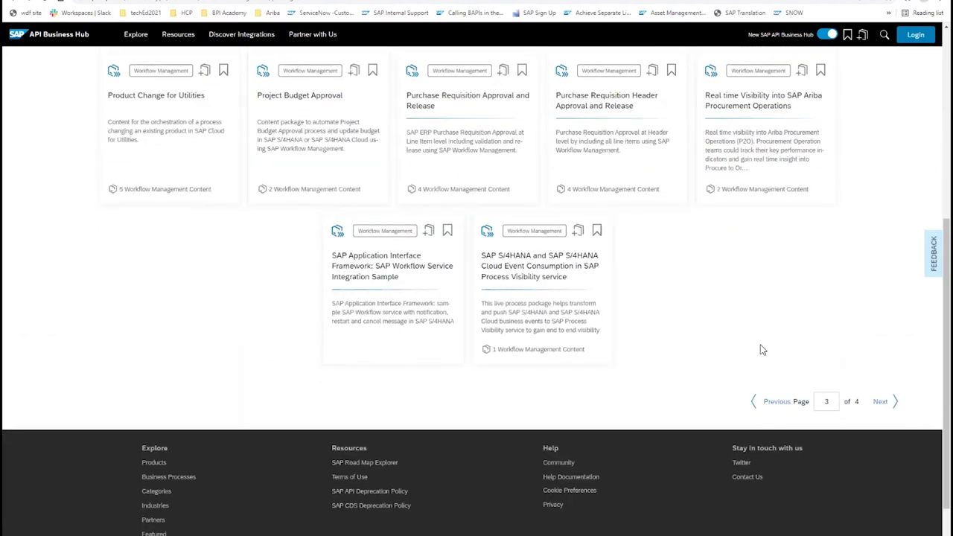
pyautogui.scroll(2, 745, 337)
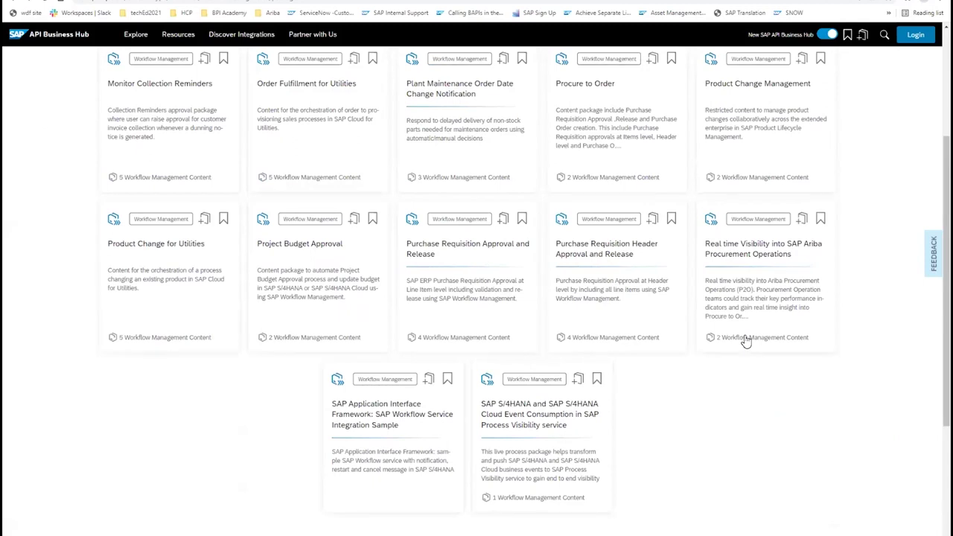
pyautogui.scroll(1, 749, 355)
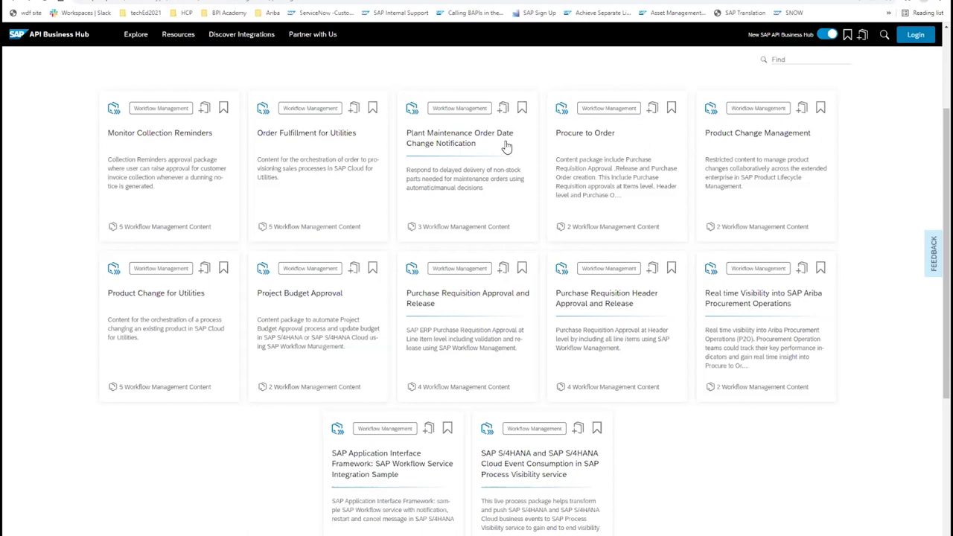
pyautogui.click(484, 165)
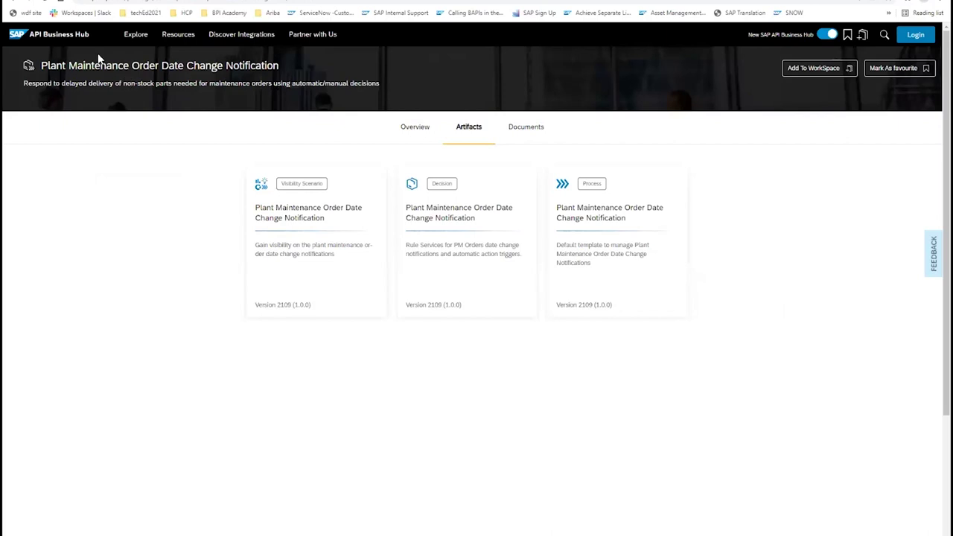
# Go back to page 3 of the package list and review the remaining packages through page 4.
pyautogui.click(18, 3)
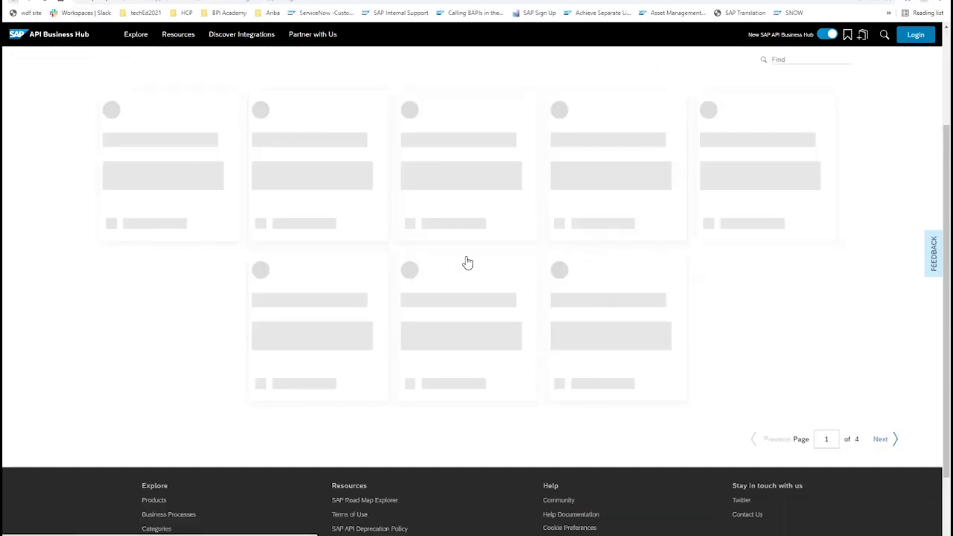
pyautogui.scroll(-2, 471, 287)
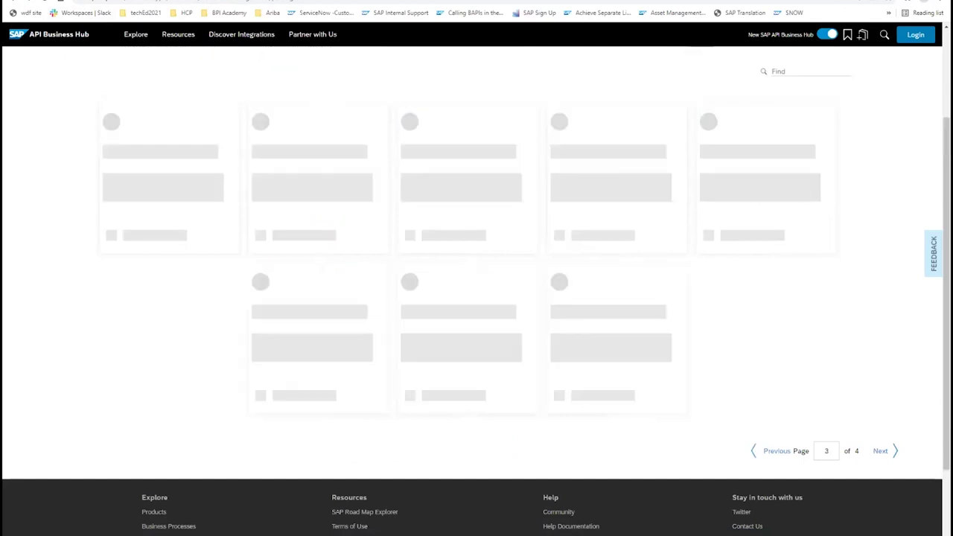
pyautogui.scroll(2, 740, 384)
pyautogui.scroll(1, 741, 385)
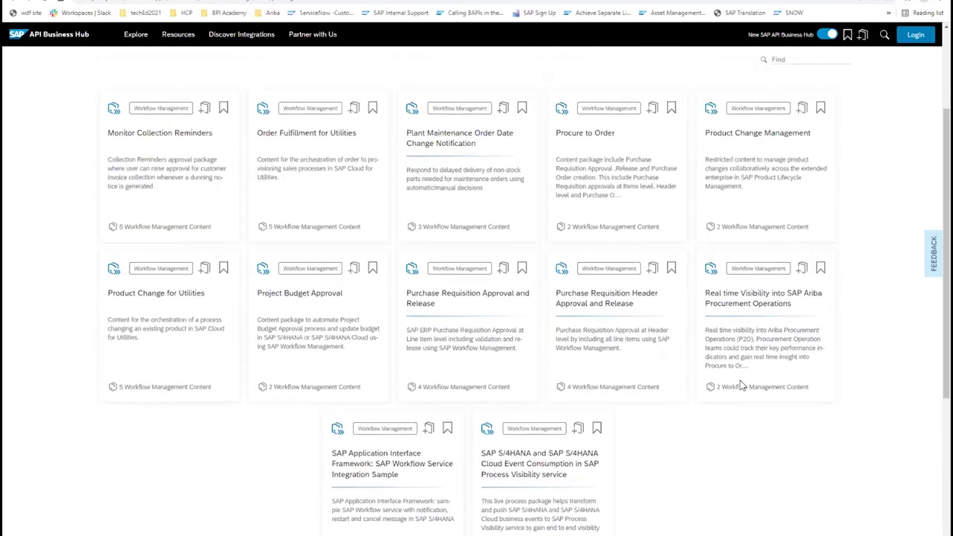
pyautogui.scroll(-2, 737, 446)
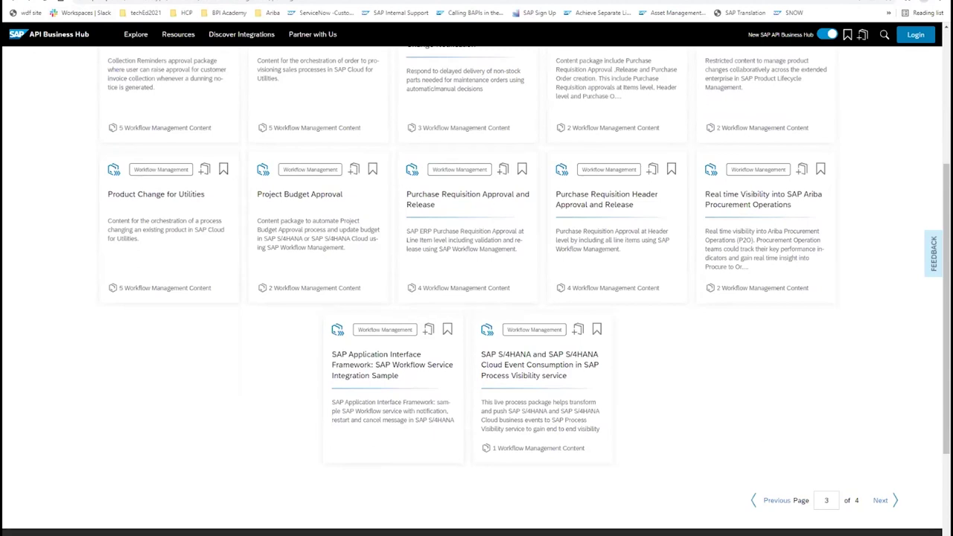
pyautogui.click(880, 500)
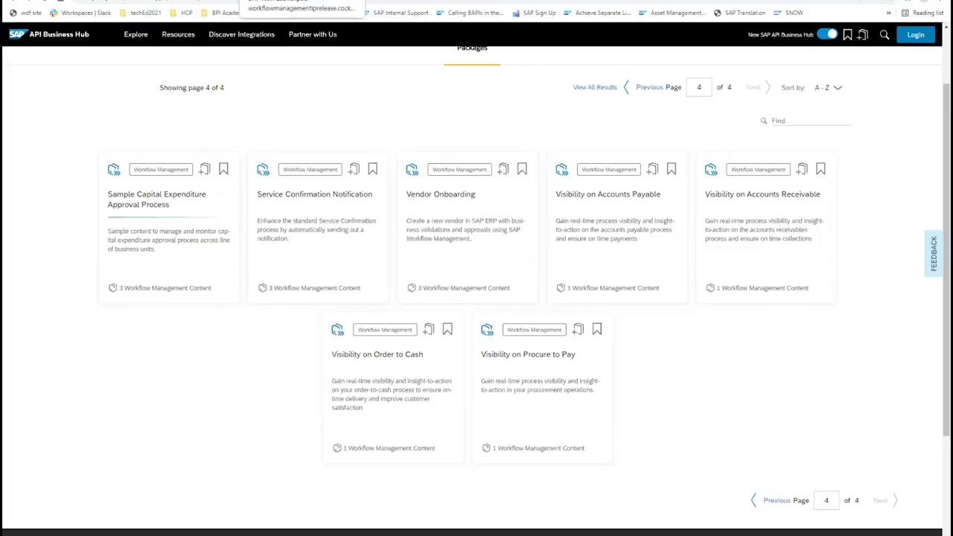
# Switch to the Workflow Management launchpad using the bookmarked canary site in the WorkflowMgmt_Dev folder under HCP.
pyautogui.press('Return')
pyautogui.click(475, 363)
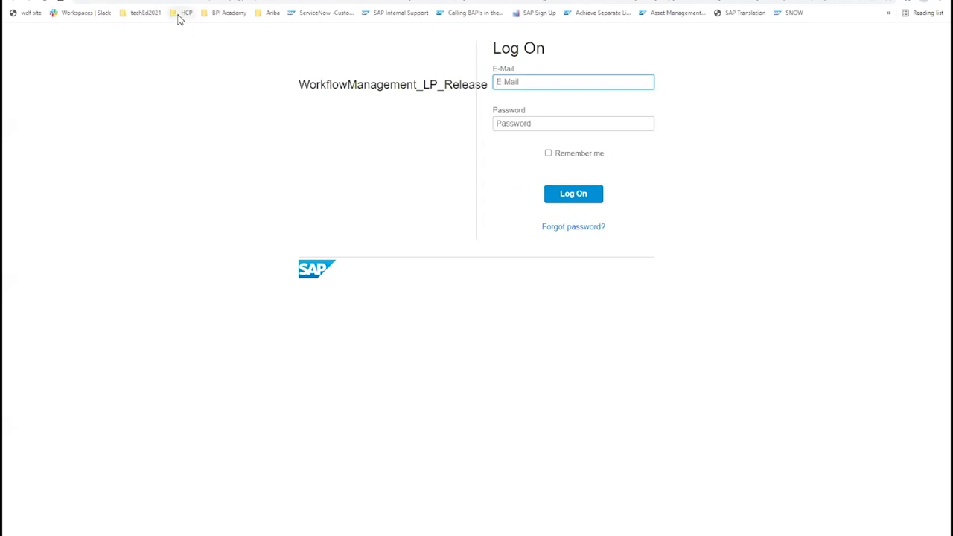
pyautogui.click(184, 15)
pyautogui.moveTo(216, 28)
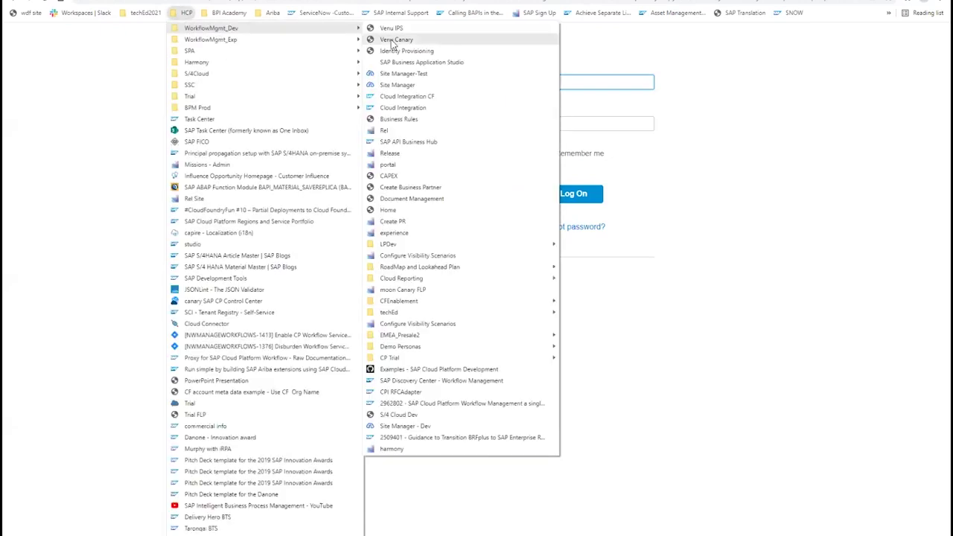
pyautogui.click(394, 40)
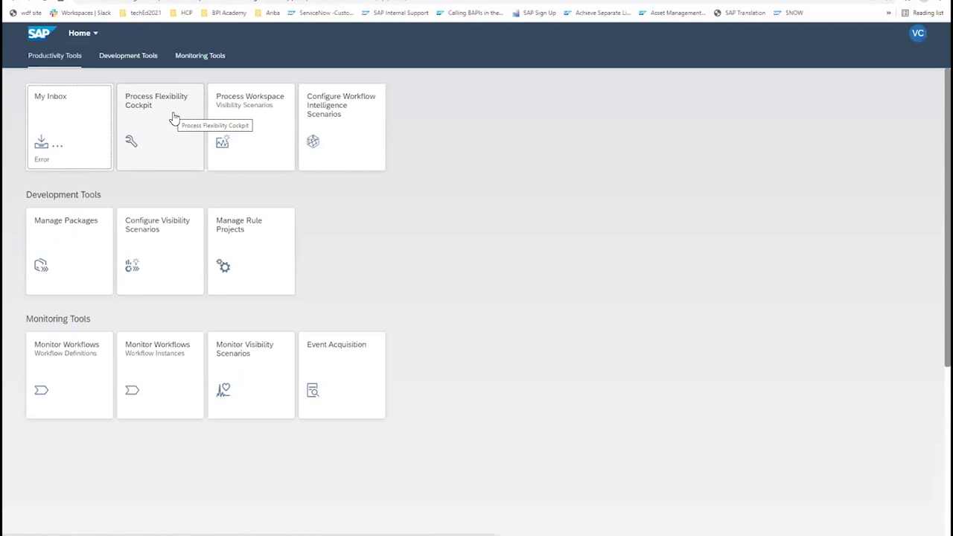
# Open Process Flexibility Cockpit, discover the available packages and browse the live process packages in Process Hub.
pyautogui.click(173, 117)
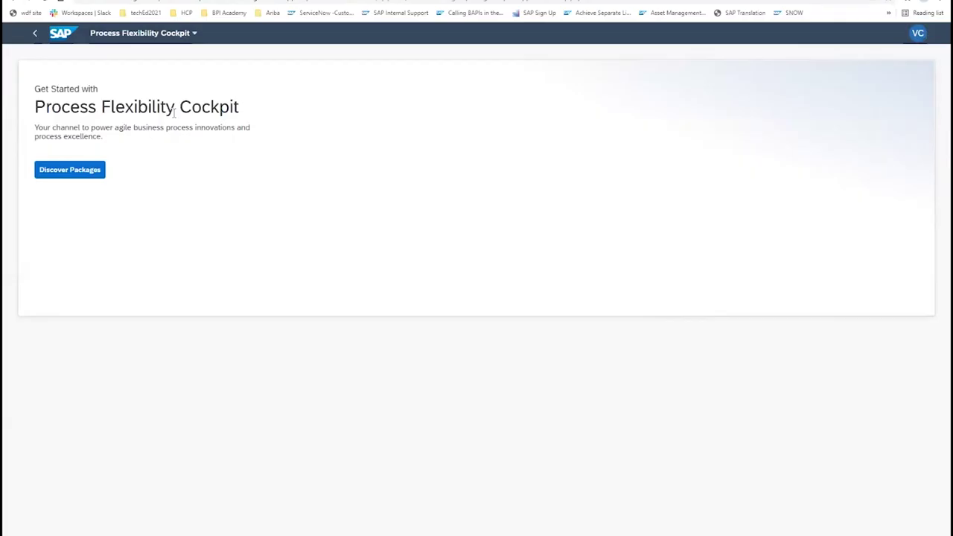
pyautogui.click(99, 170)
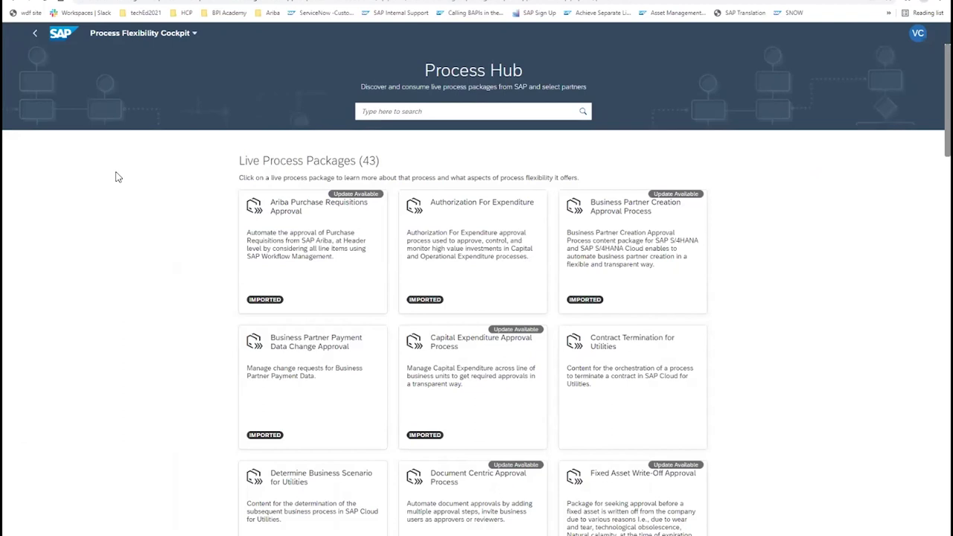
pyautogui.scroll(-1, 191, 239)
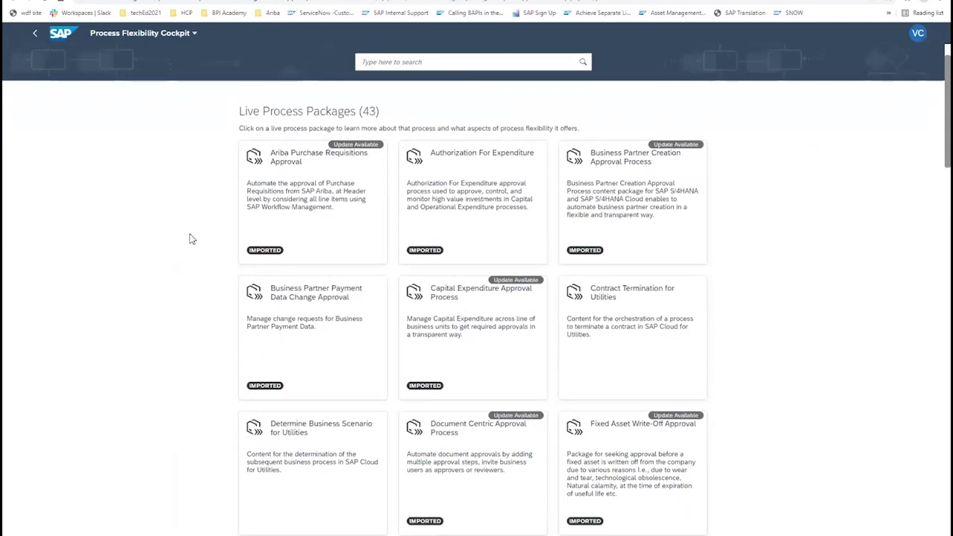
pyautogui.scroll(-1, 191, 239)
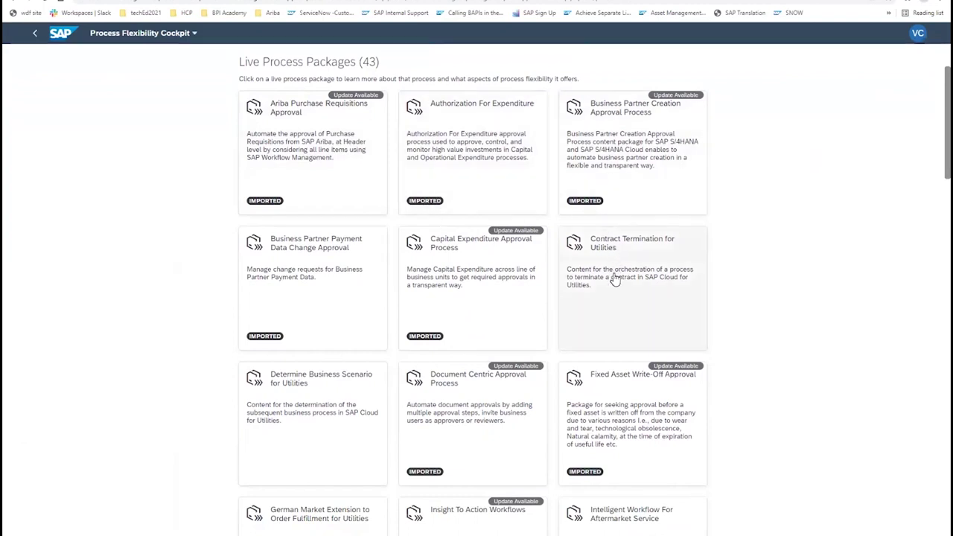
pyautogui.scroll(-1, 452, 309)
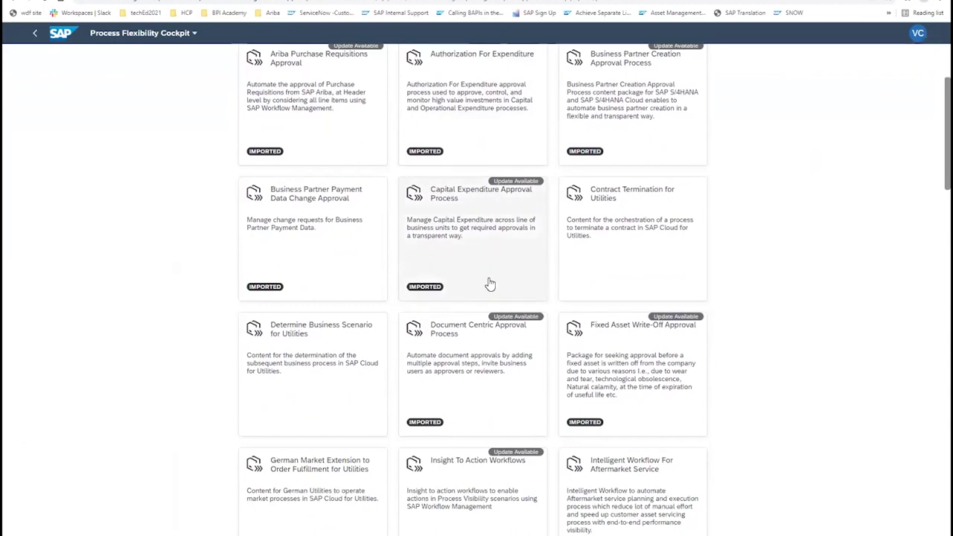
pyautogui.scroll(-1, 488, 283)
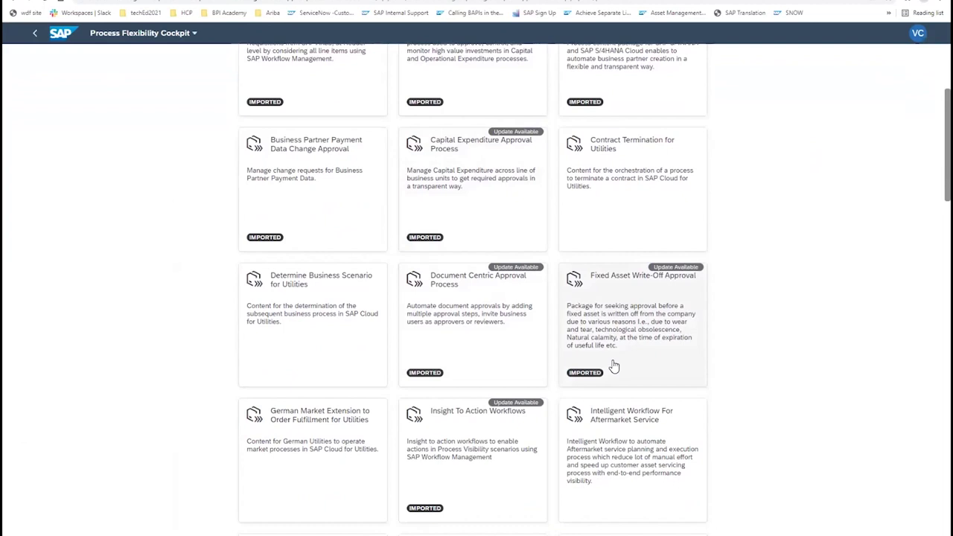
pyautogui.scroll(-2, 613, 366)
pyautogui.scroll(5, 613, 365)
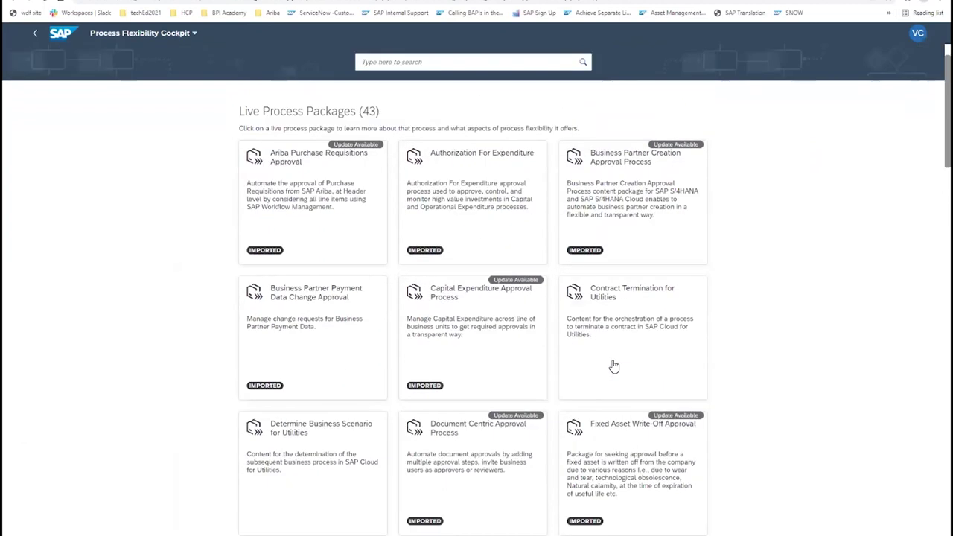
# Open the Authorization For Expenditure package and examine its overview and list of documents.
pyautogui.click(493, 211)
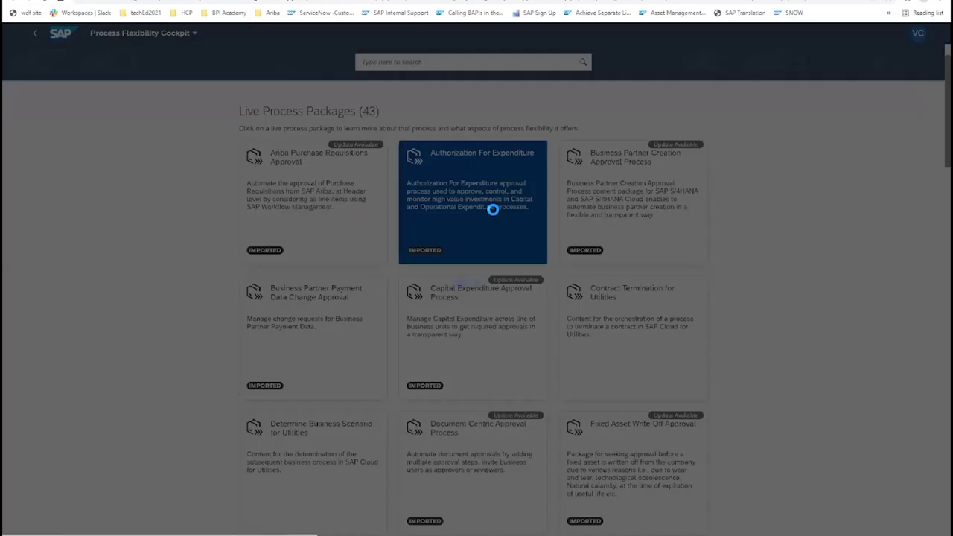
pyautogui.scroll(-1, 519, 344)
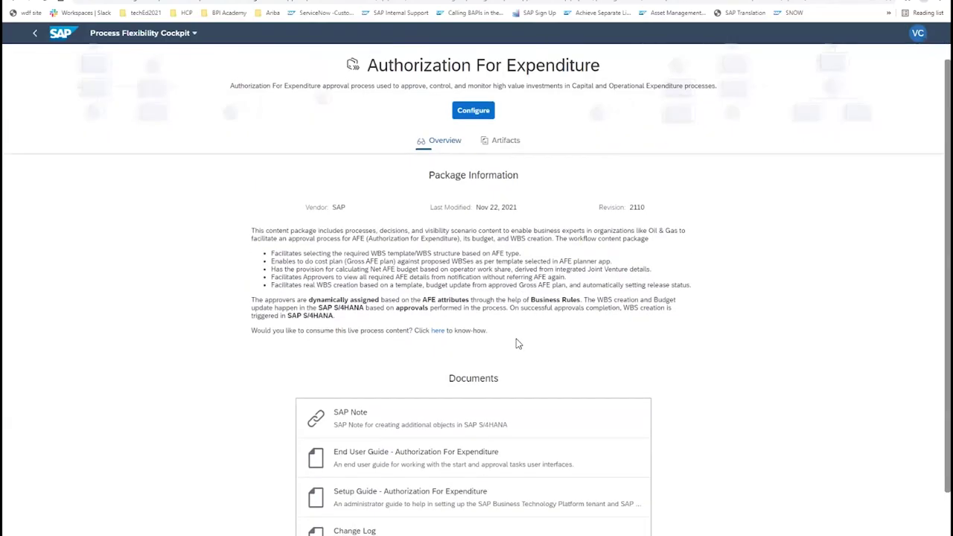
pyautogui.scroll(-1, 519, 344)
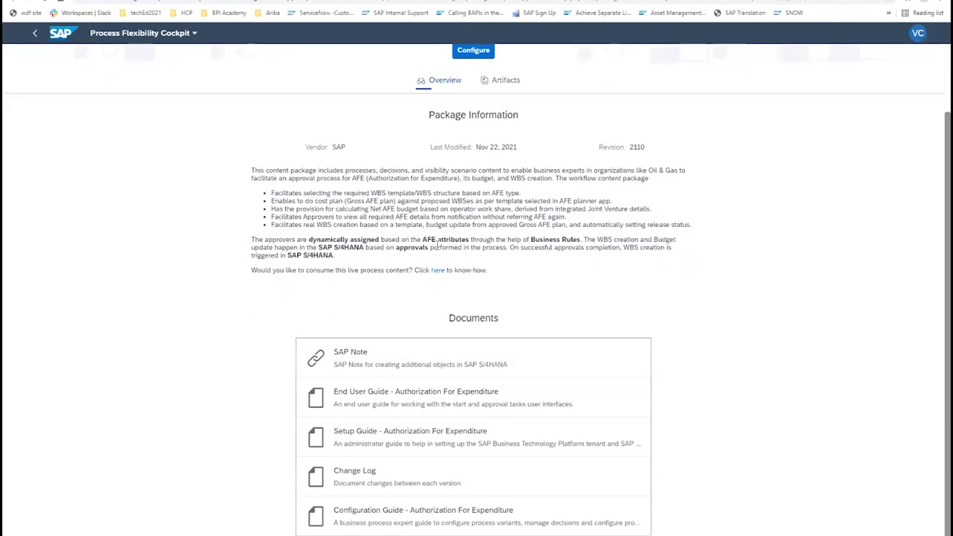
pyautogui.scroll(3, 542, 208)
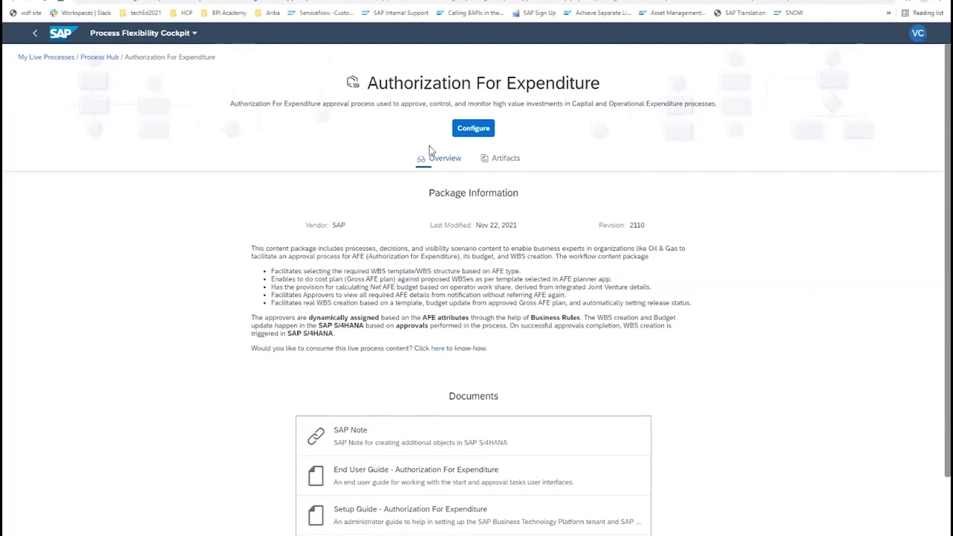
# Configure the Authorization For Expenditure package by creating a process variant named AFEProject for Authorization For Expenditure Approval, and open the variant in the editor.
pyautogui.click(465, 129)
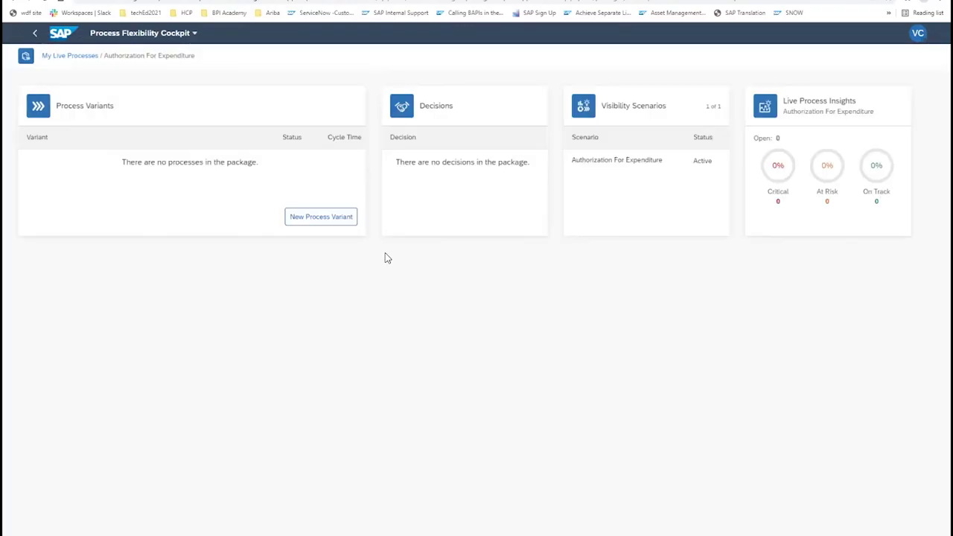
pyautogui.click(168, 106)
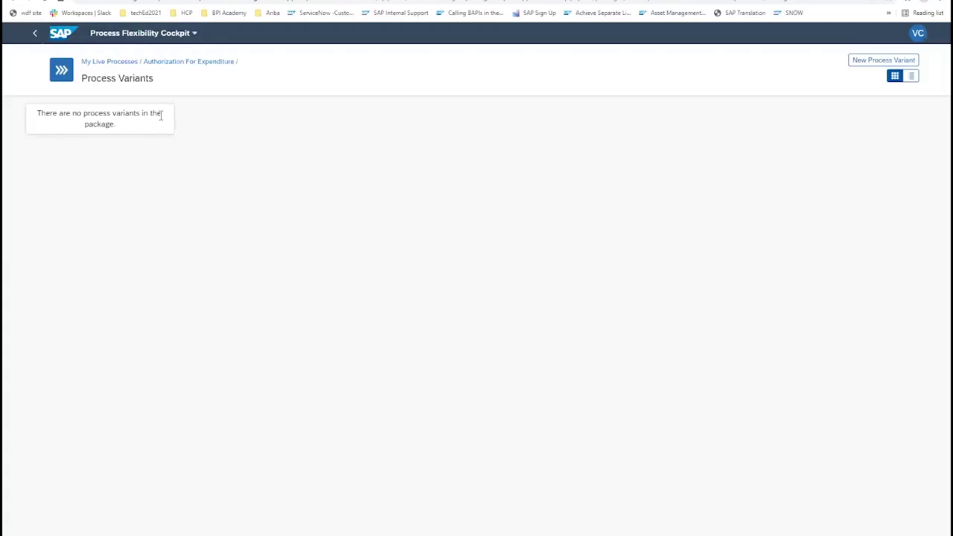
pyautogui.click(883, 60)
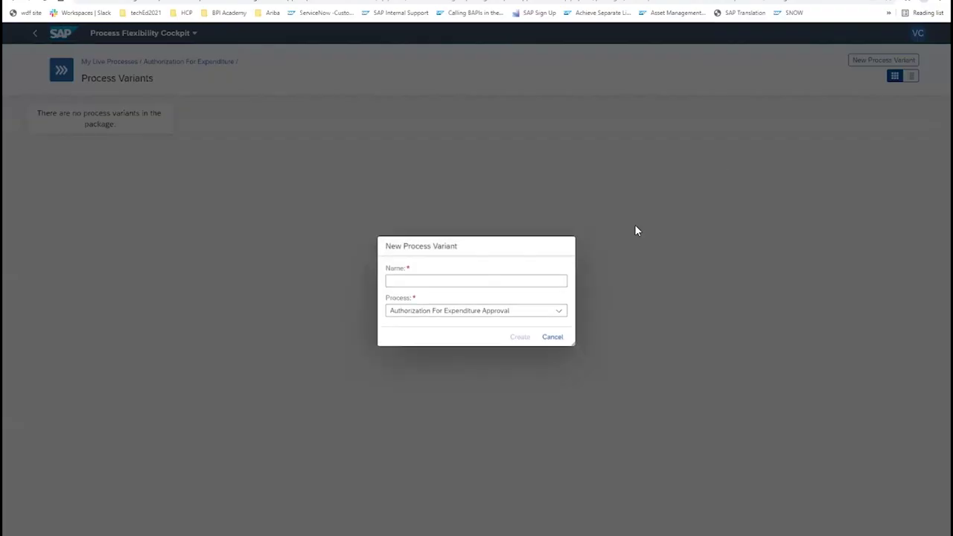
pyautogui.click(558, 304)
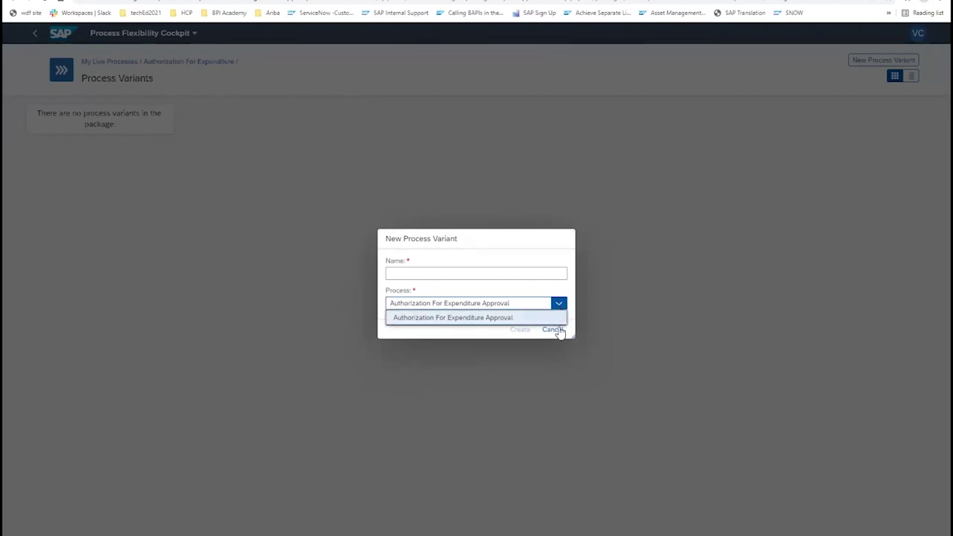
pyautogui.click(482, 274)
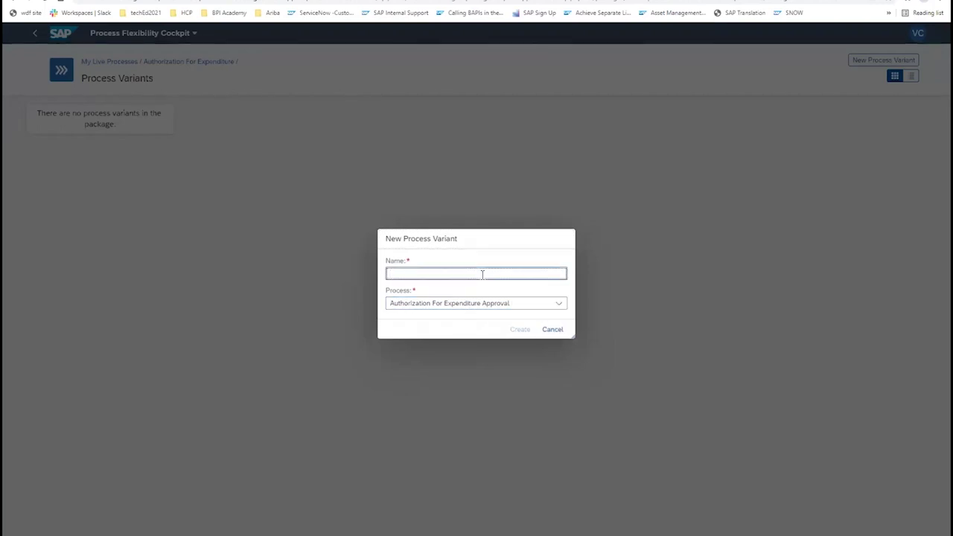
pyautogui.write('AFEProject')
pyautogui.click(519, 329)
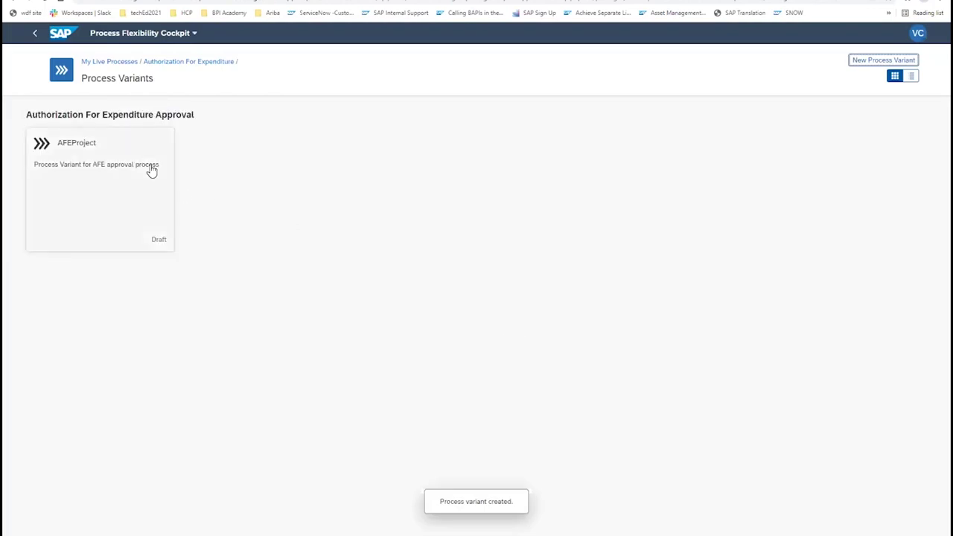
pyautogui.click(152, 170)
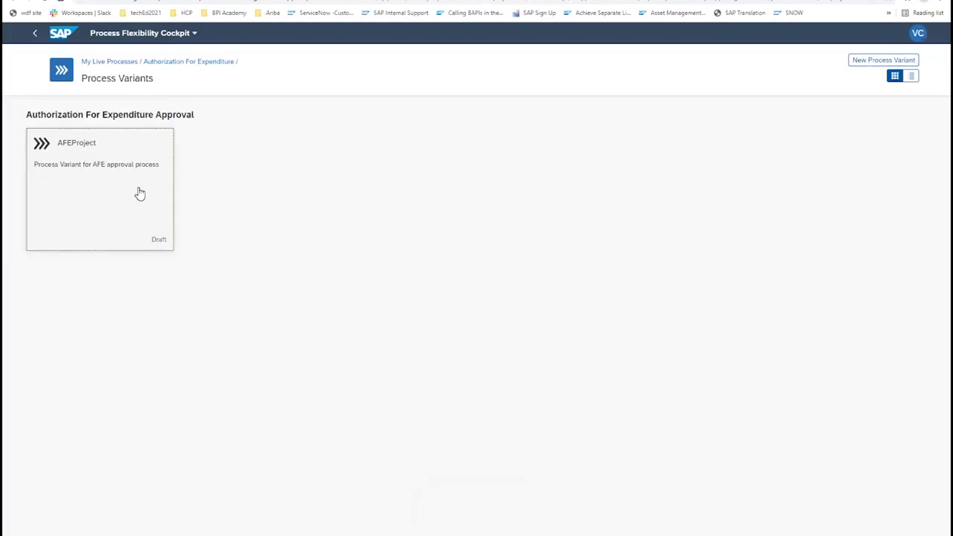
pyautogui.click(55, 149)
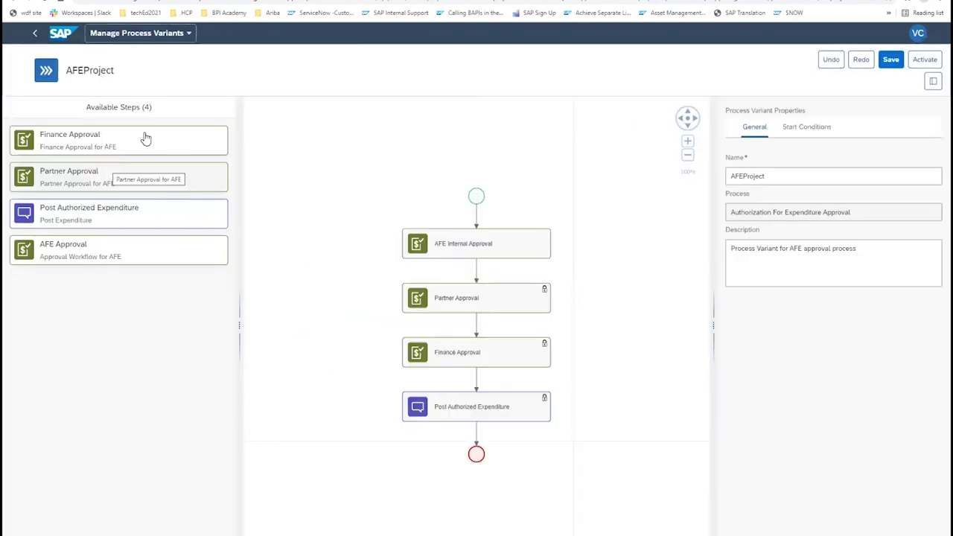
# Examine the steps in the AFEProject flow and the available step condition fields for AFE Internal Approval.
pyautogui.moveTo(364, 227); pyautogui.dragTo(340, 180)
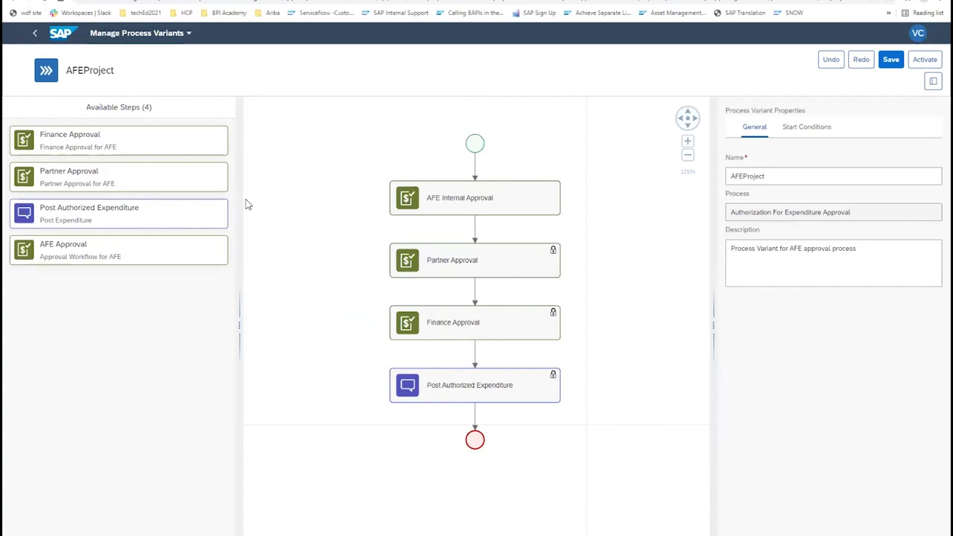
pyautogui.moveTo(208, 183); pyautogui.dragTo(496, 266)
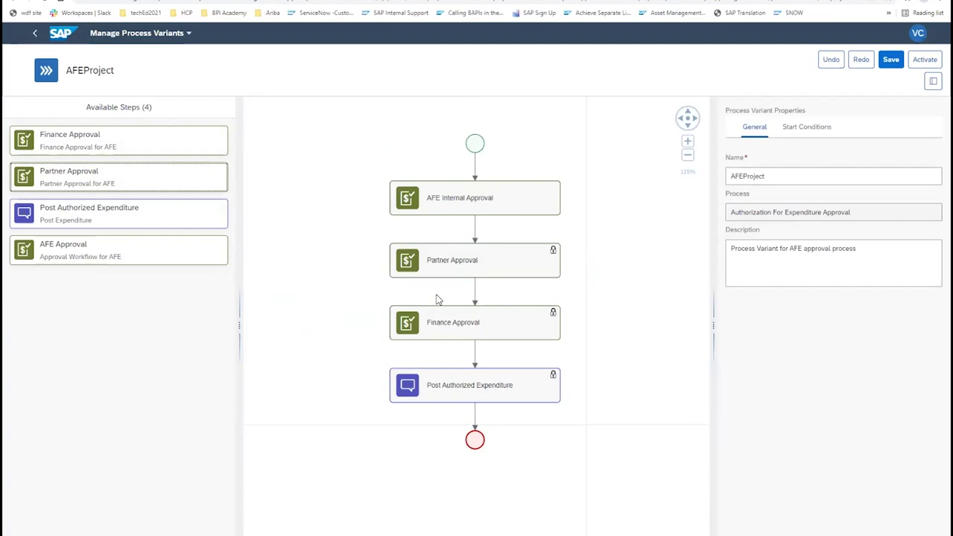
pyautogui.click(449, 321)
pyautogui.click(469, 389)
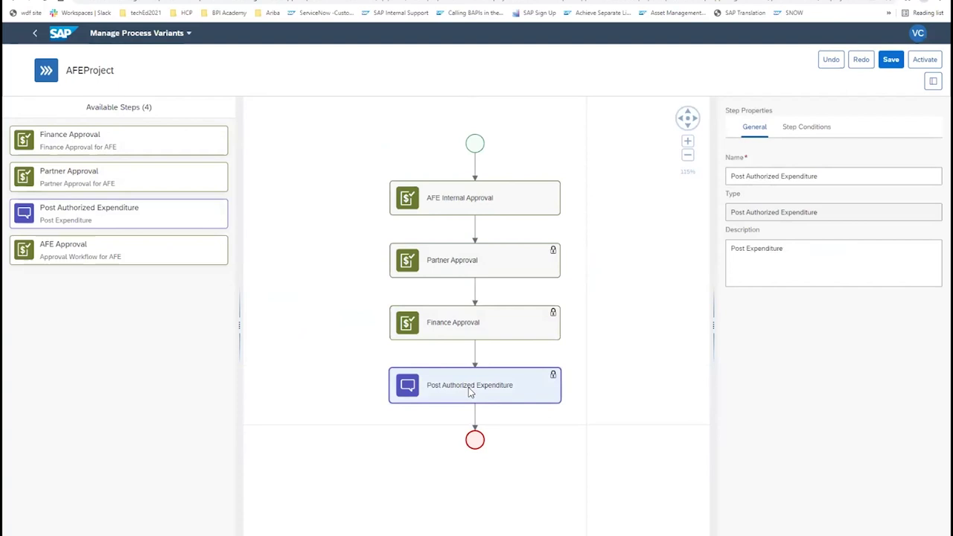
pyautogui.click(492, 213)
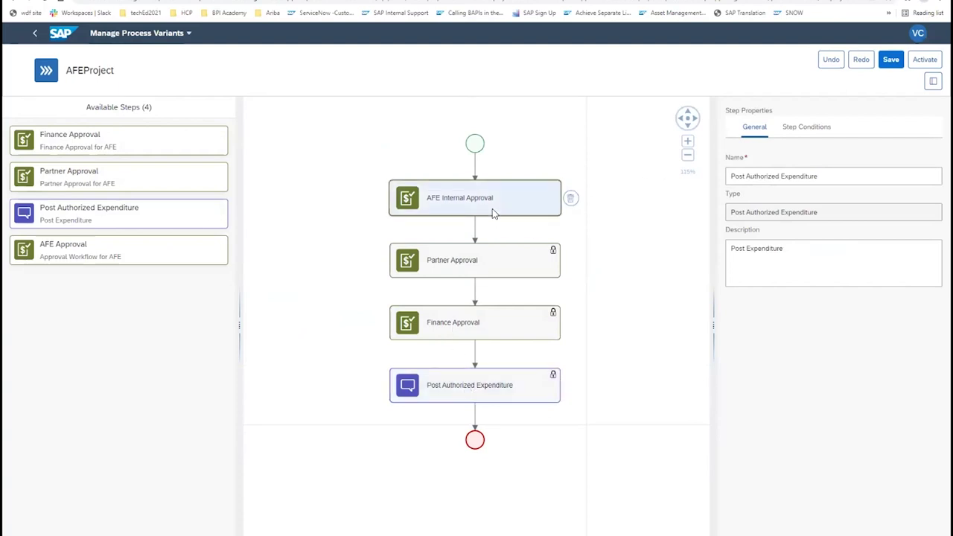
pyautogui.click(842, 126)
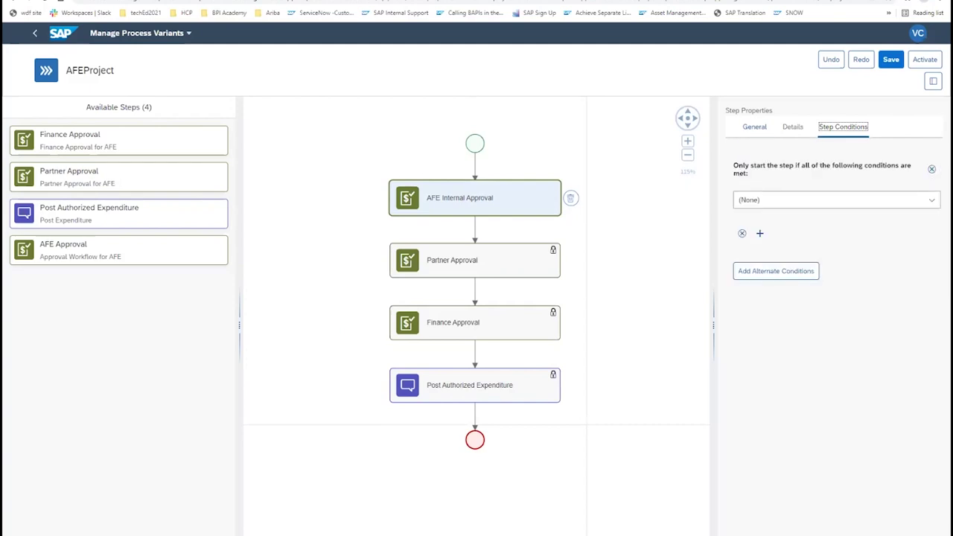
pyautogui.click(833, 199)
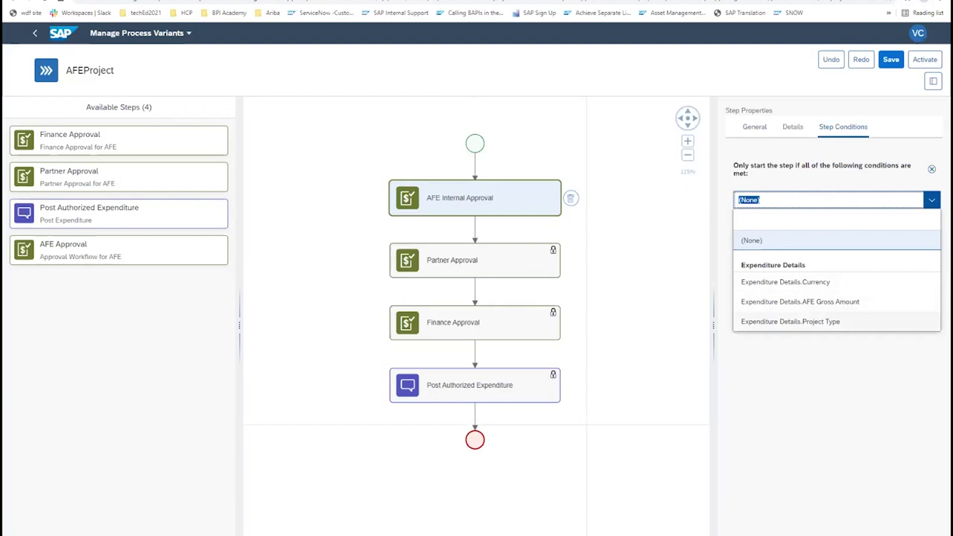
pyautogui.click(621, 228)
pyautogui.click(521, 209)
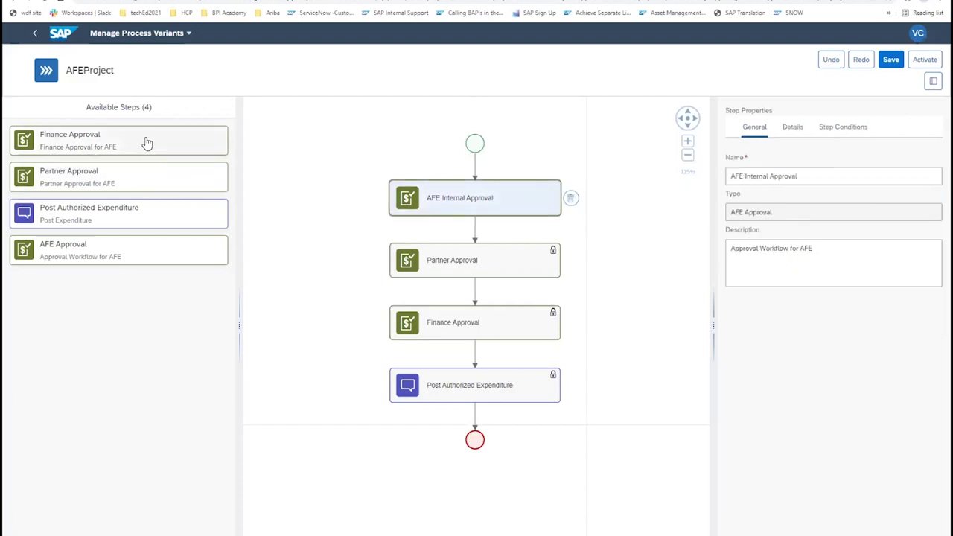
# Try to place Finance Approval and Partner Approval steps onto the AFE Internal Approval step in the flow.
pyautogui.moveTo(147, 145); pyautogui.dragTo(474, 200)
pyautogui.moveTo(112, 145); pyautogui.dragTo(477, 202)
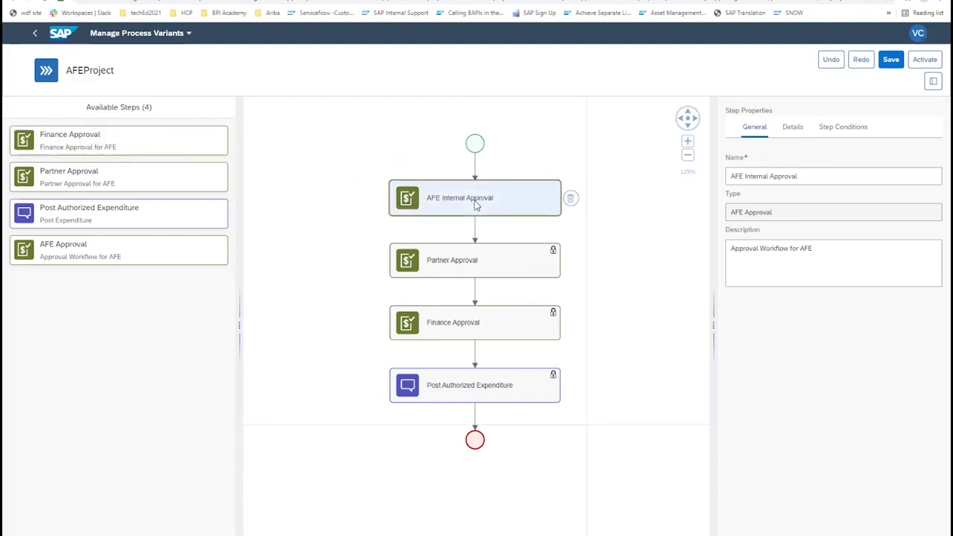
pyautogui.click(191, 178)
pyautogui.moveTo(221, 191); pyautogui.dragTo(468, 201)
# Replace the AFE Internal Approval step with two parallel AFE Approval steps ahead of Partner Approval.
pyautogui.click(571, 201)
pyautogui.scroll(5, 555, 218)
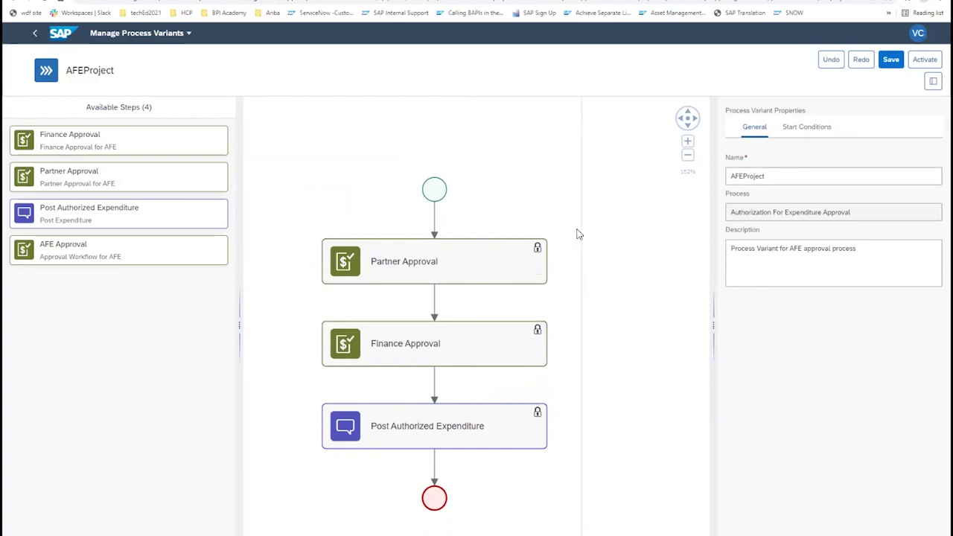
pyautogui.moveTo(107, 144); pyautogui.dragTo(436, 223)
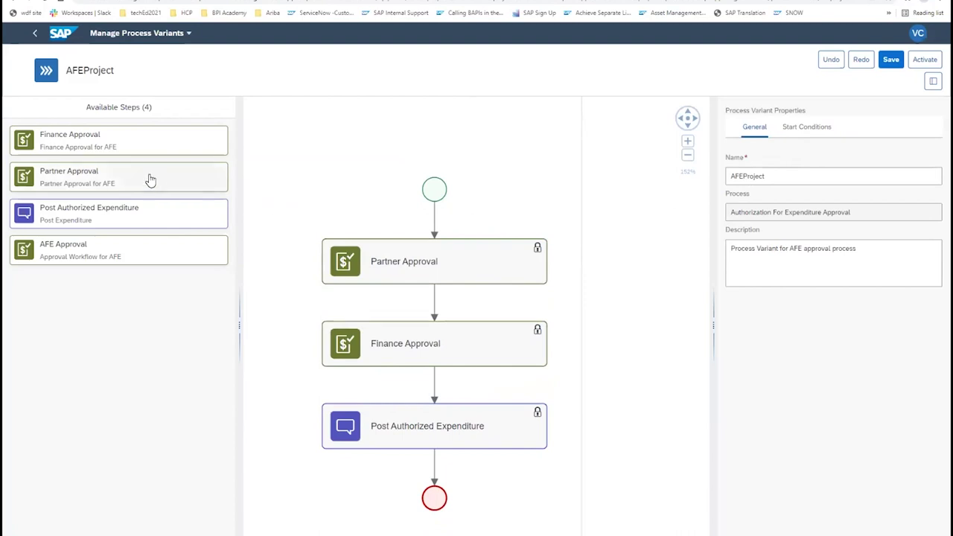
pyautogui.moveTo(113, 257); pyautogui.dragTo(436, 219)
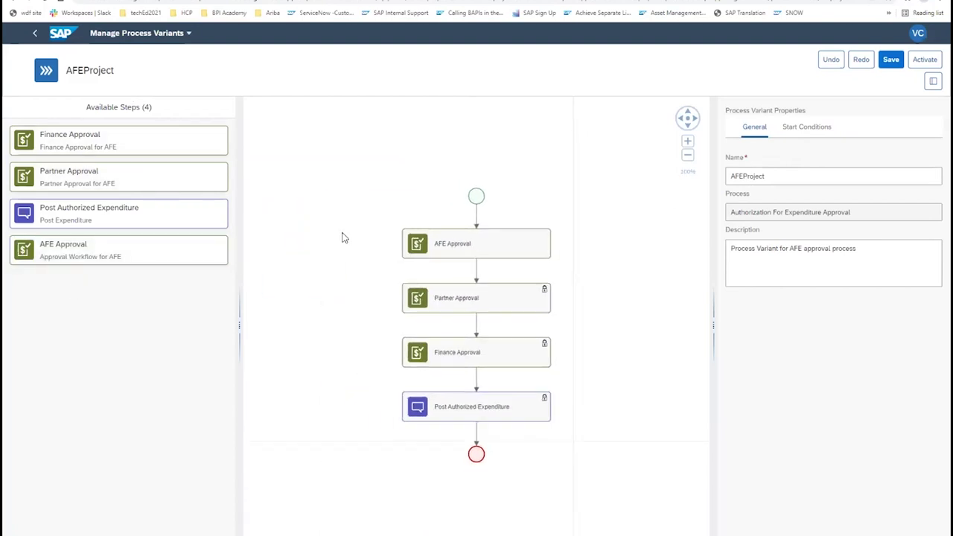
pyautogui.moveTo(76, 248); pyautogui.dragTo(466, 205)
pyautogui.click(396, 173)
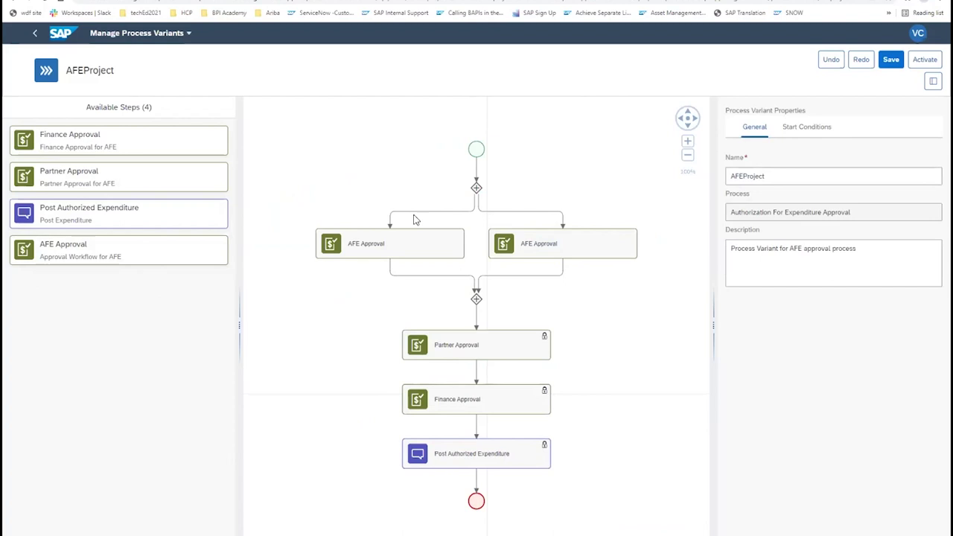
# Add a variant start condition on Expenditure Details.AFE Gross Amount with the >= operator.
pyautogui.click(806, 127)
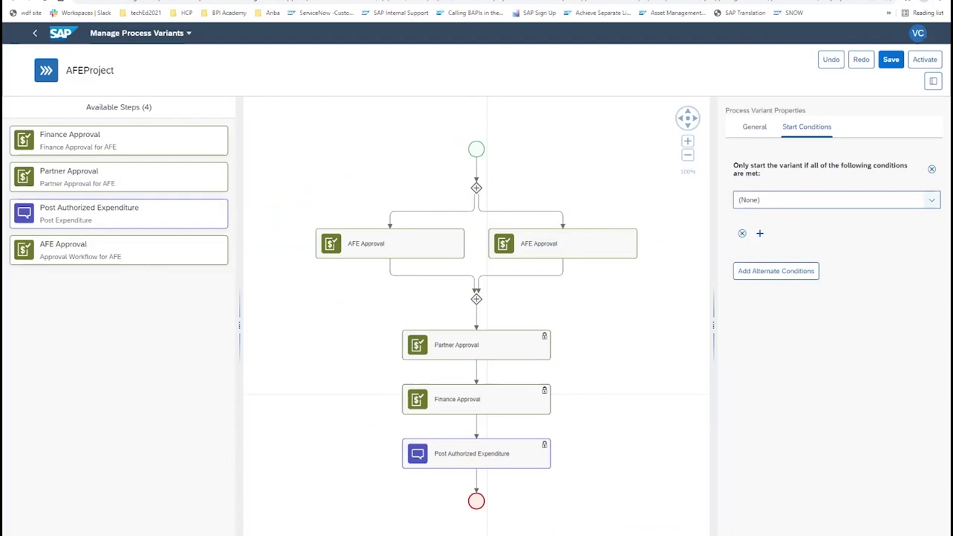
pyautogui.click(931, 200)
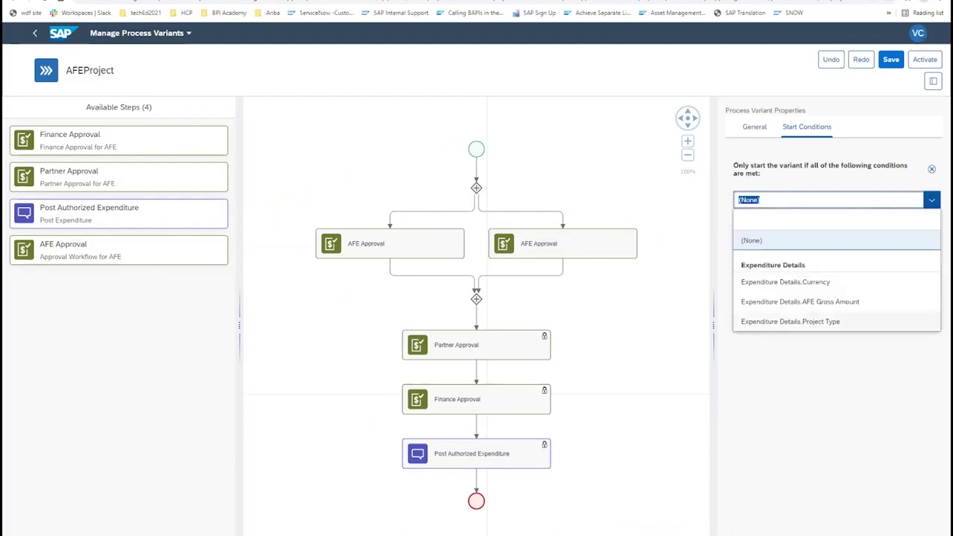
pyautogui.click(790, 320)
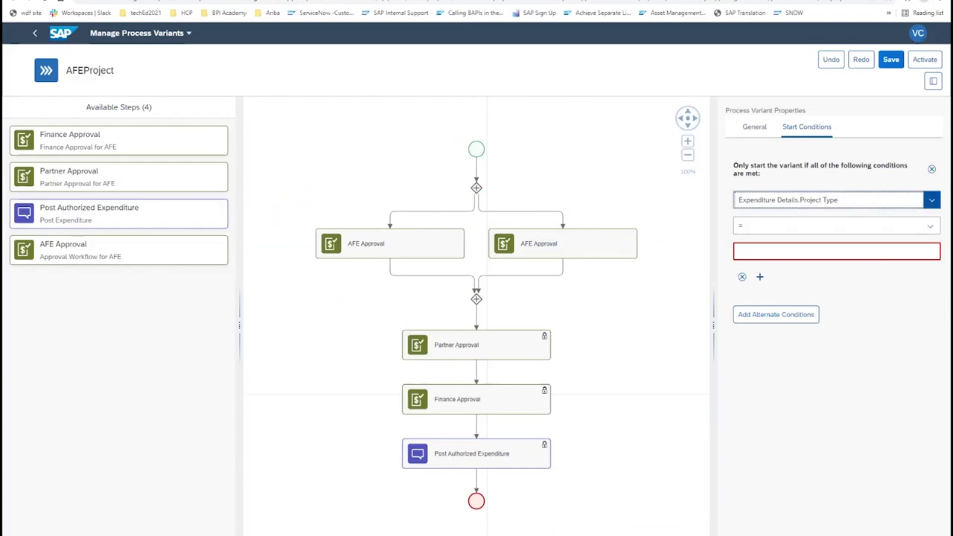
pyautogui.click(931, 200)
pyautogui.click(790, 300)
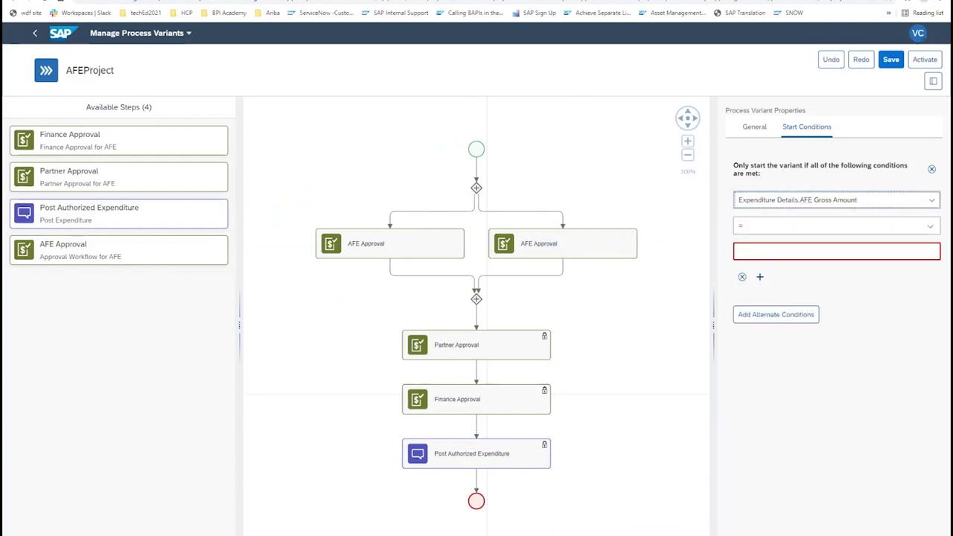
pyautogui.click(929, 226)
pyautogui.click(763, 304)
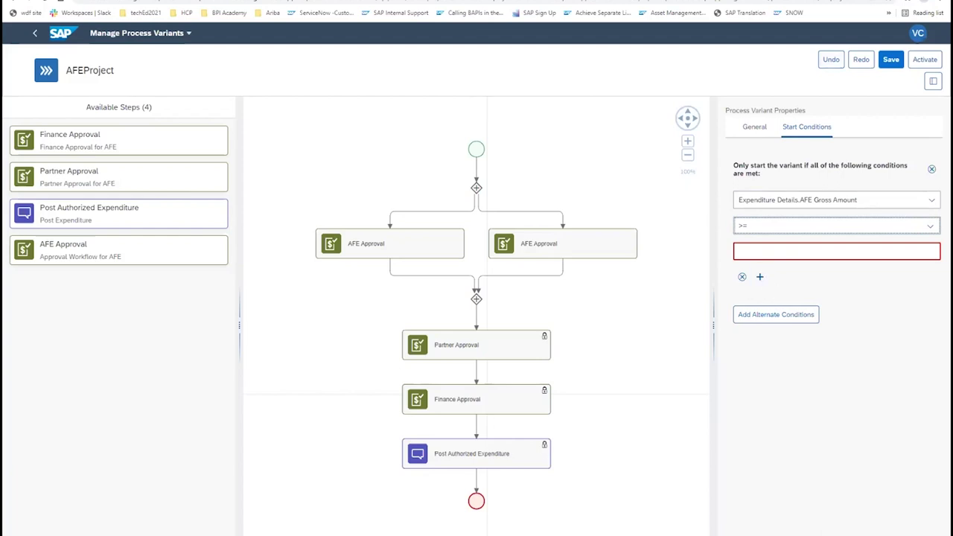
# Leave the AFEProject variant editor and go back through the Authorization For Expenditure pages to Process Hub.
pyautogui.click(34, 33)
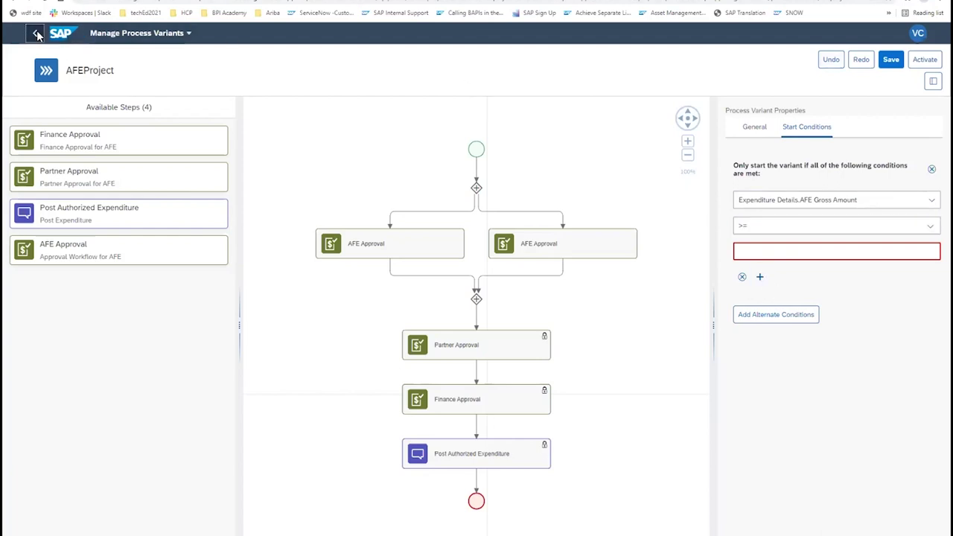
pyautogui.click(530, 306)
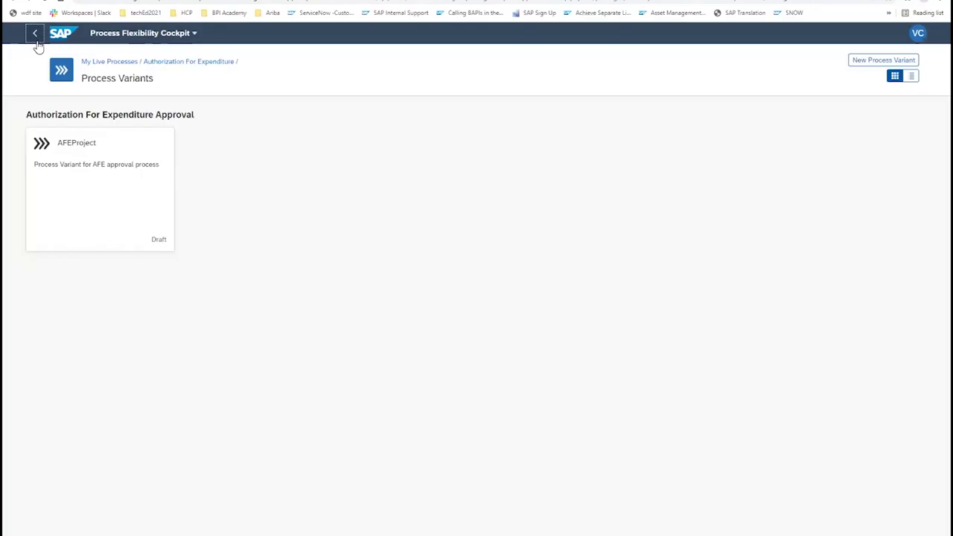
pyautogui.click(35, 35)
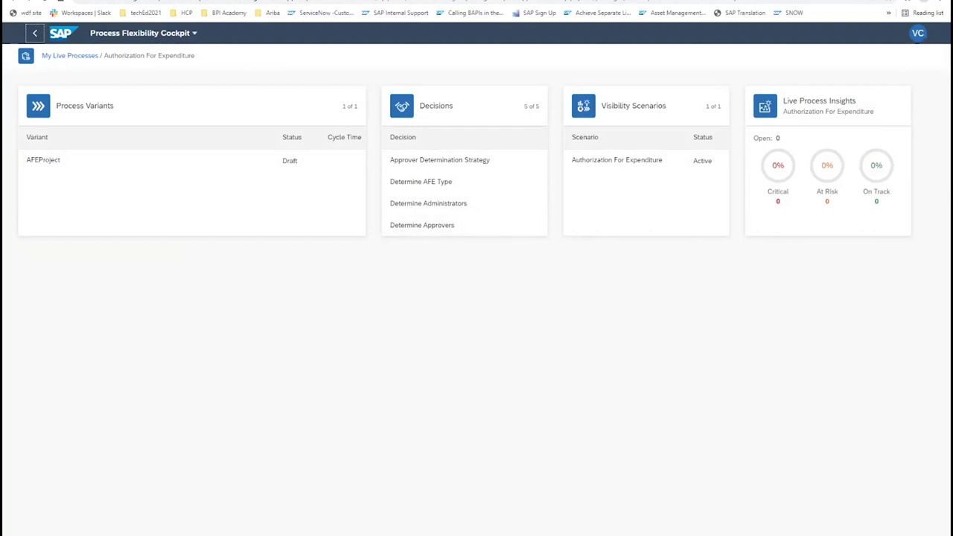
pyautogui.click(32, 36)
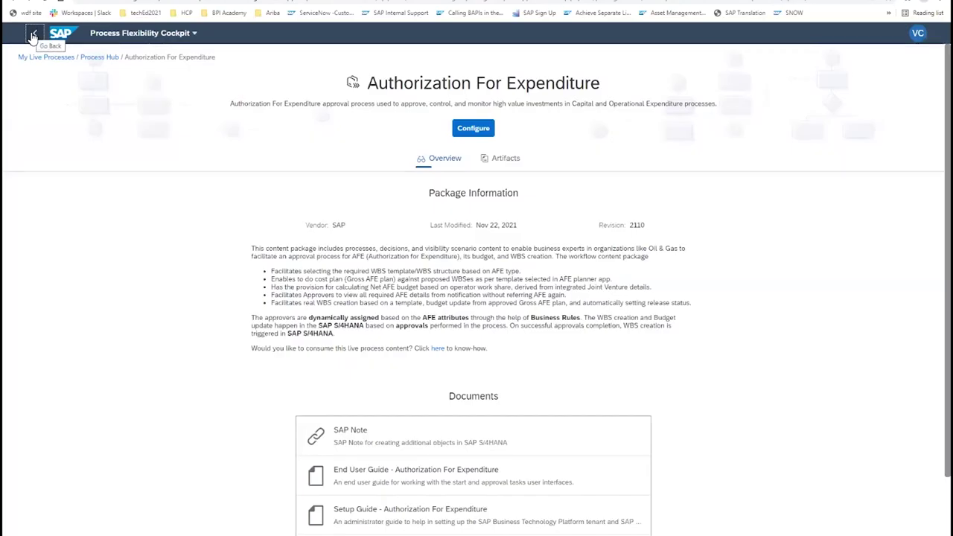
pyautogui.click(32, 36)
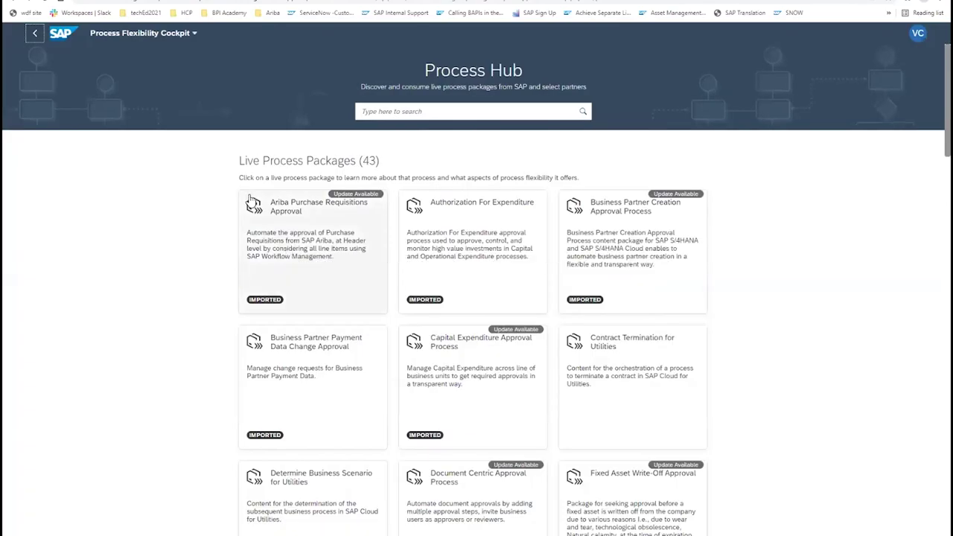
pyautogui.scroll(-1, 219, 285)
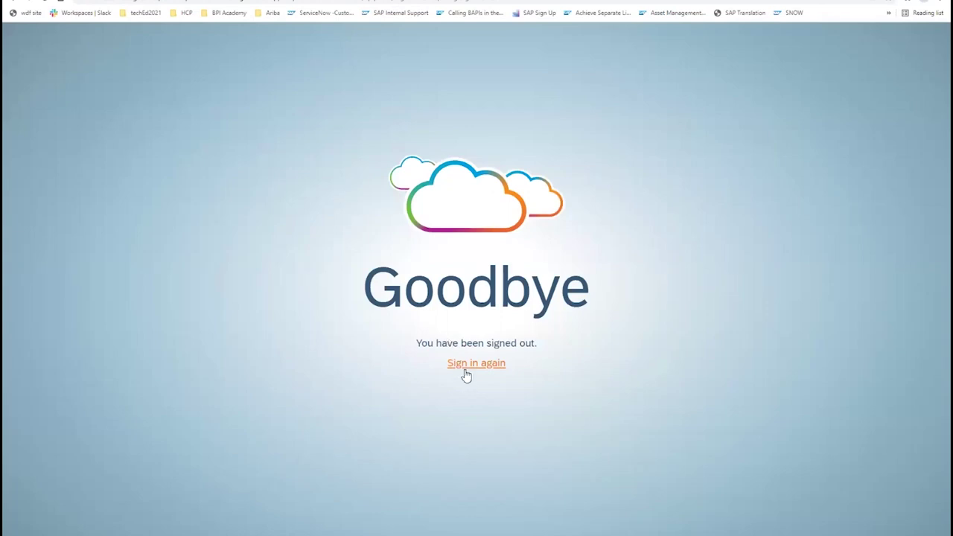
# Sign in again and open the Manage Credit Block on Sales Order live process from Process Flexibility Cockpit.
pyautogui.click(467, 364)
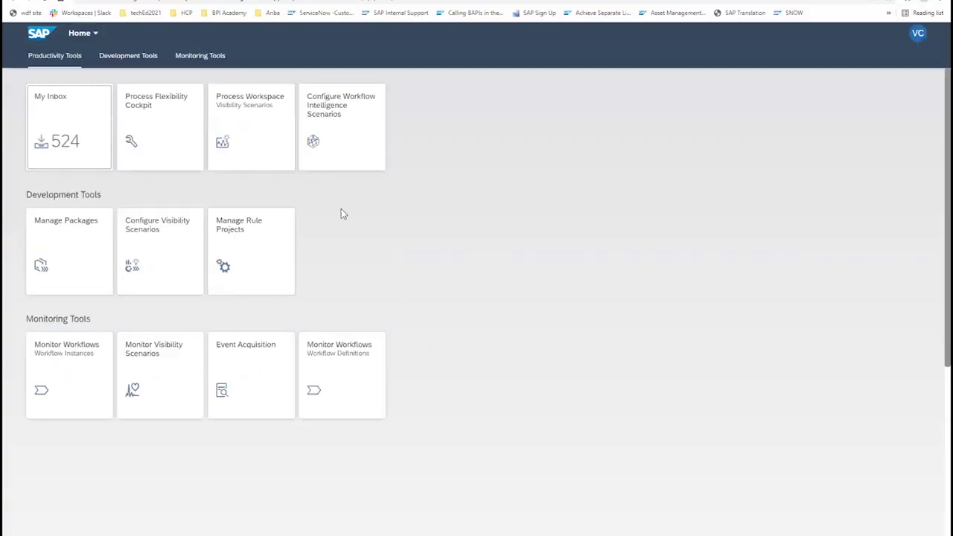
pyautogui.click(168, 123)
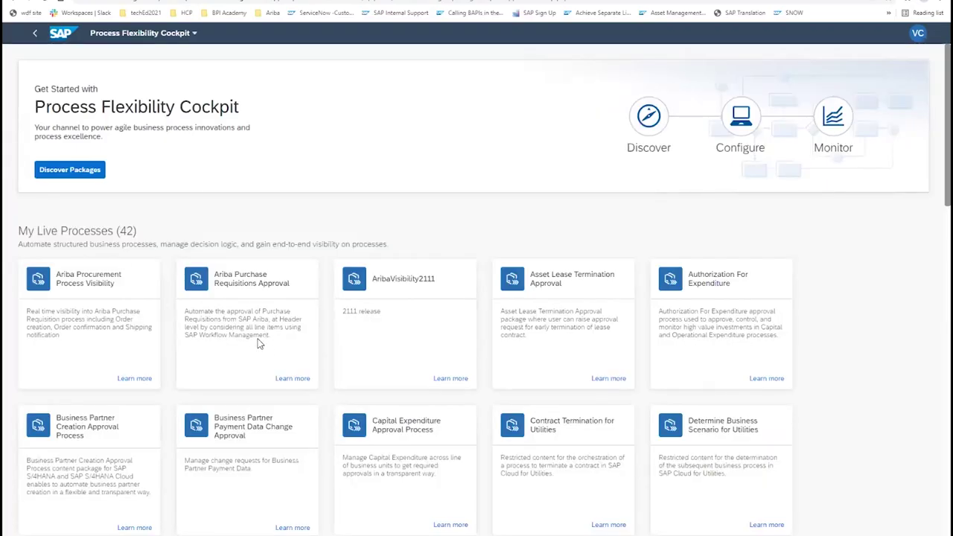
pyautogui.scroll(-3, 259, 343)
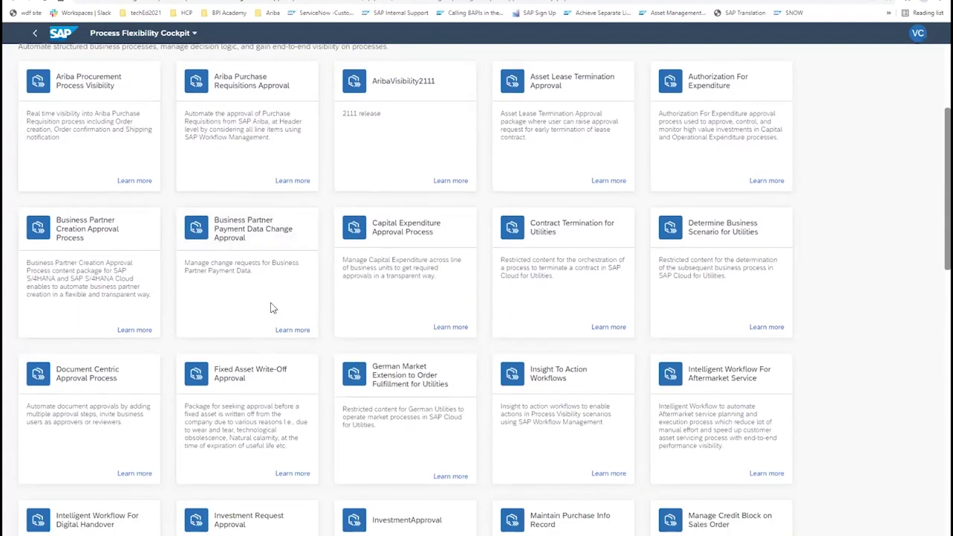
pyautogui.scroll(-3, 318, 327)
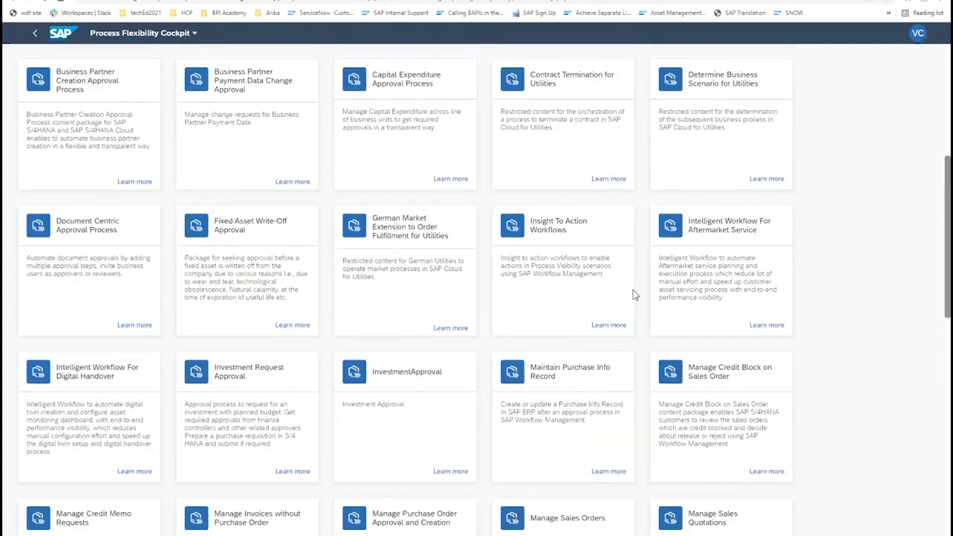
pyautogui.click(709, 323)
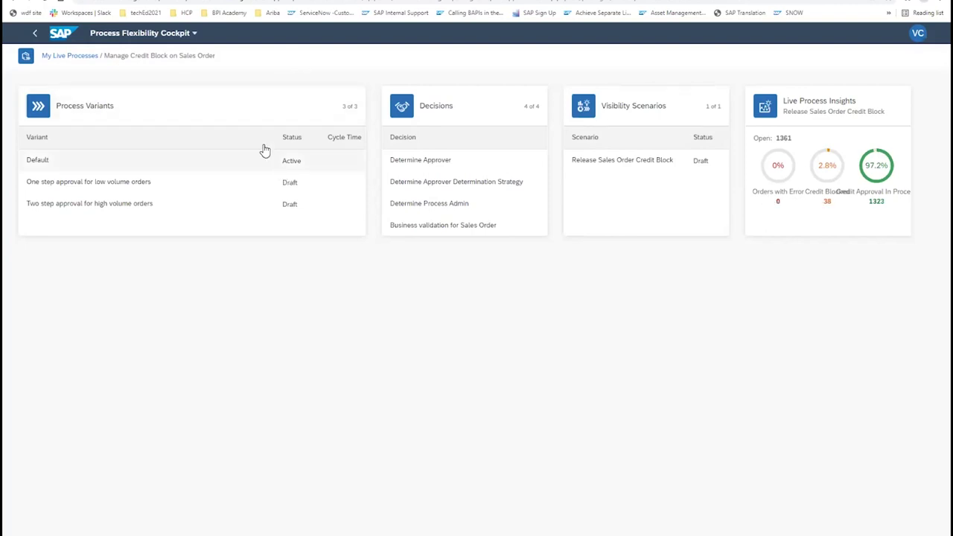
# Review the process variants of Manage Credit Block on Sales Order and open its live process insights dashboard.
pyautogui.click(233, 111)
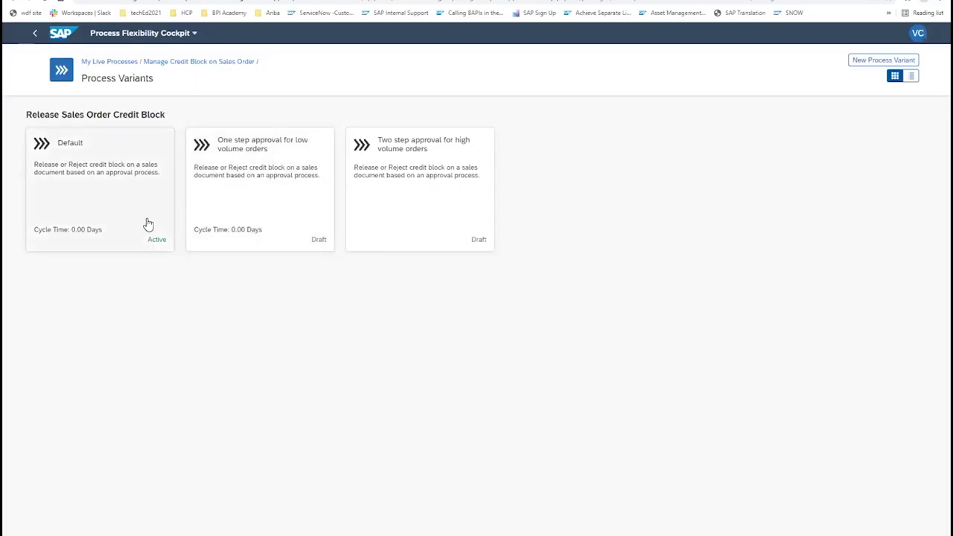
pyautogui.click(35, 35)
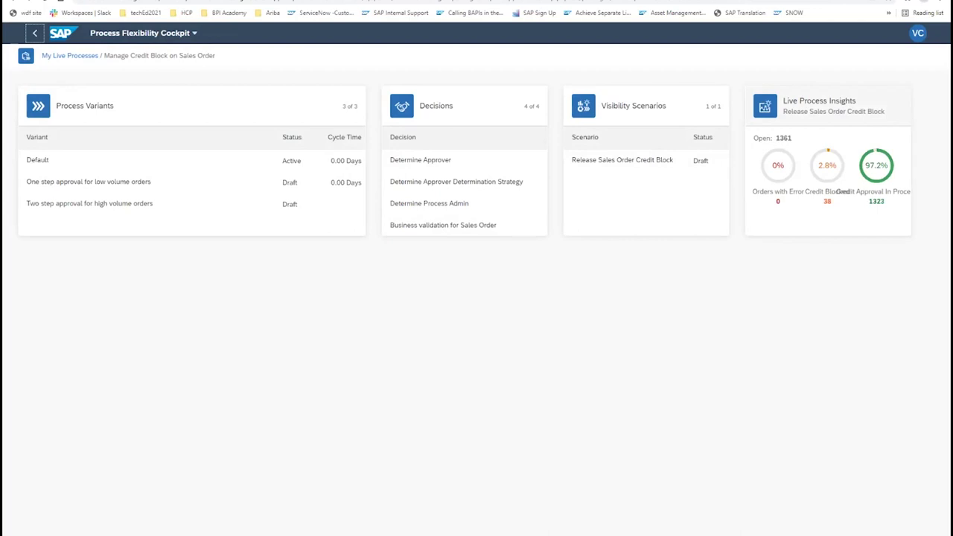
pyautogui.click(828, 106)
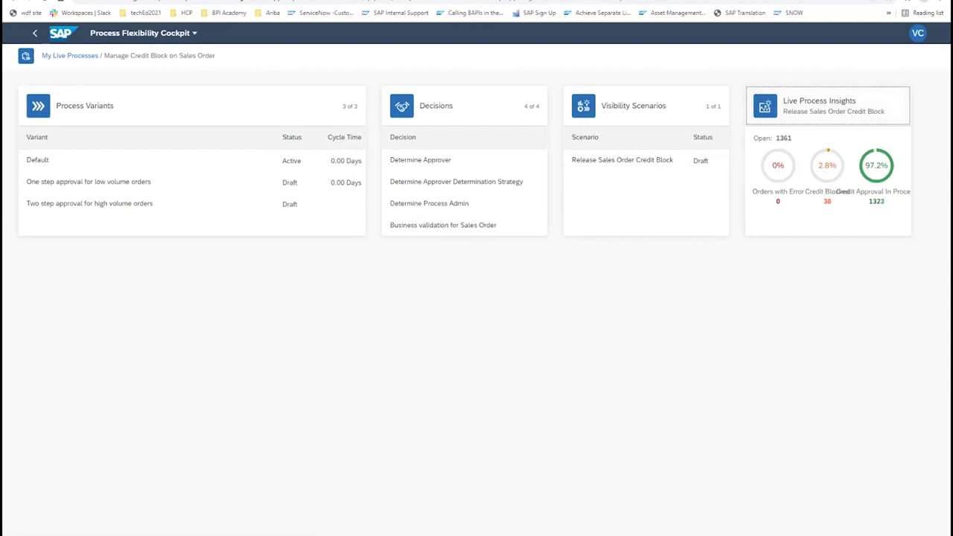
pyautogui.click(834, 105)
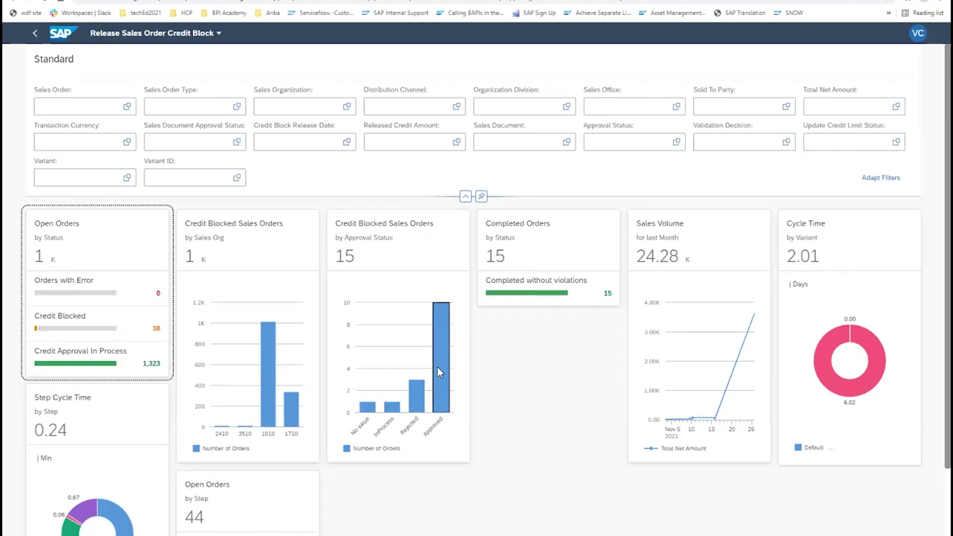
# Drill into the Approved credit blocked sales orders and open the second sales order in the list.
pyautogui.click(436, 354)
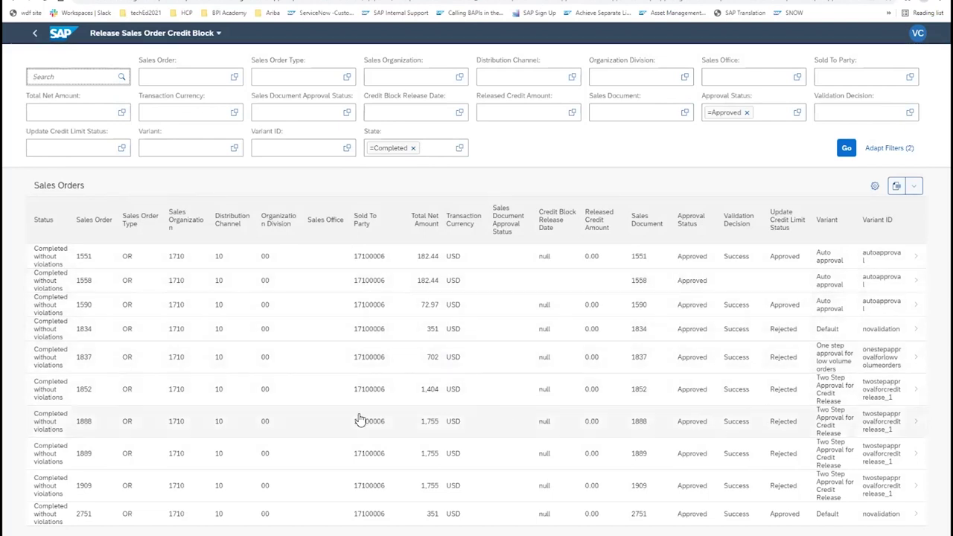
pyautogui.click(75, 290)
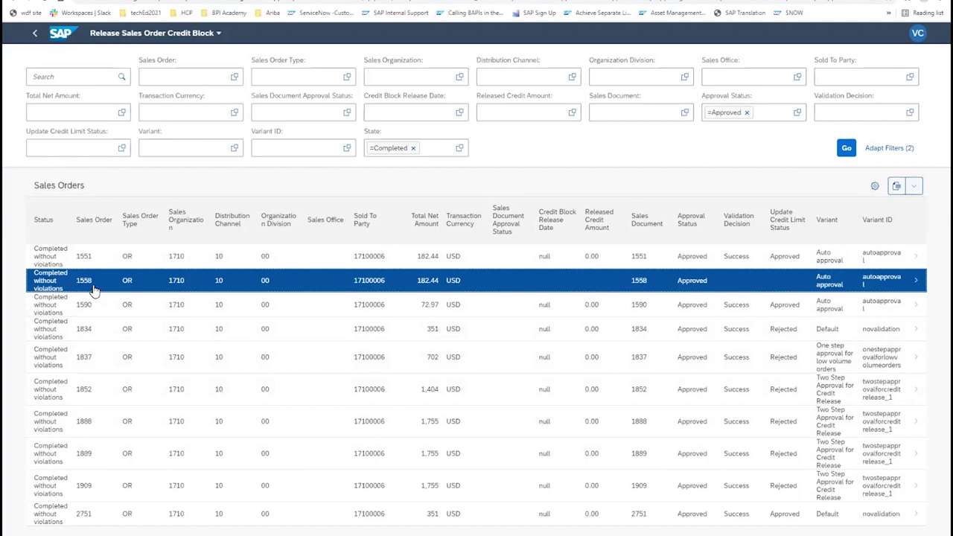
pyautogui.click(93, 290)
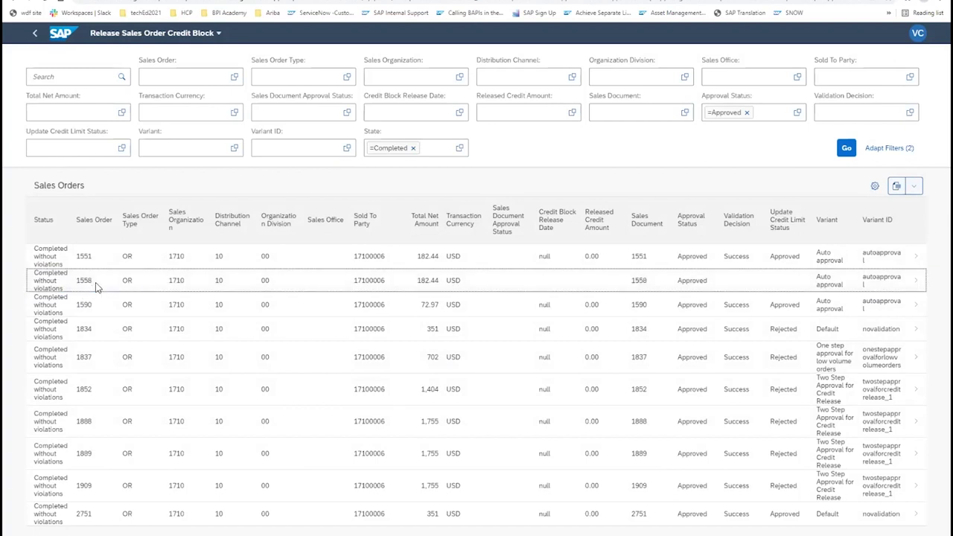
# Open the second sales order in the list and examine its process path through to the end event.
pyautogui.click(96, 287)
pyautogui.click(82, 145)
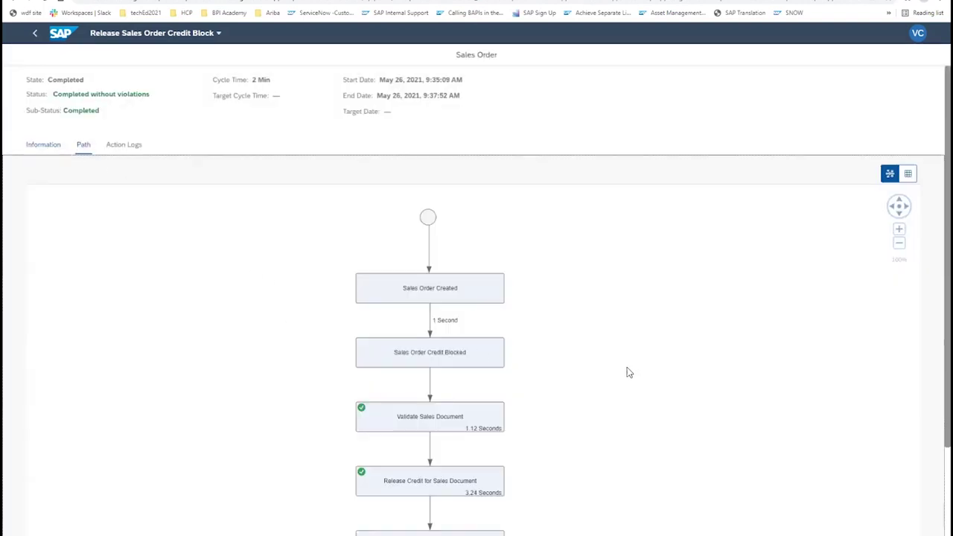
pyautogui.scroll(-2, 628, 335)
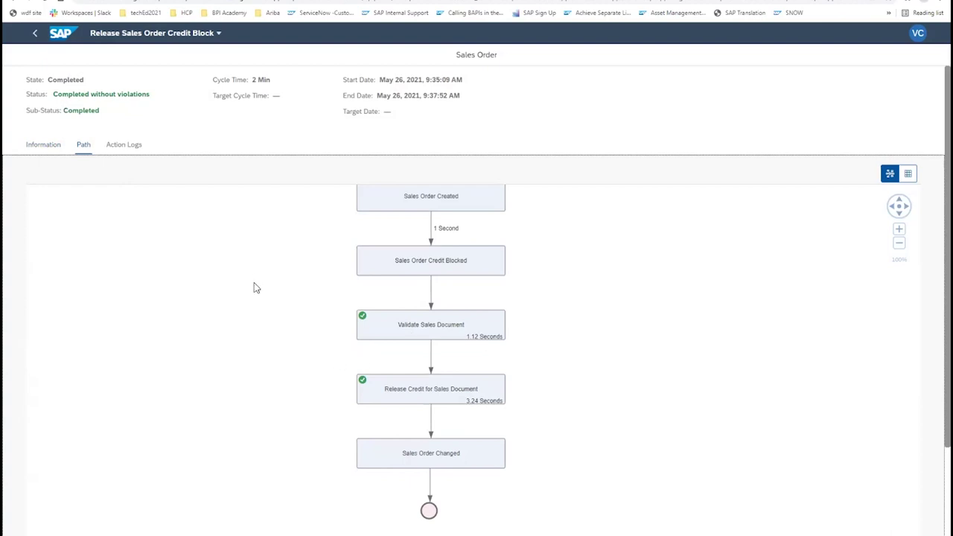
# Go back from the sales order to the Process Flexibility Cockpit overview and browse the My Live Processes packages.
pyautogui.click(32, 35)
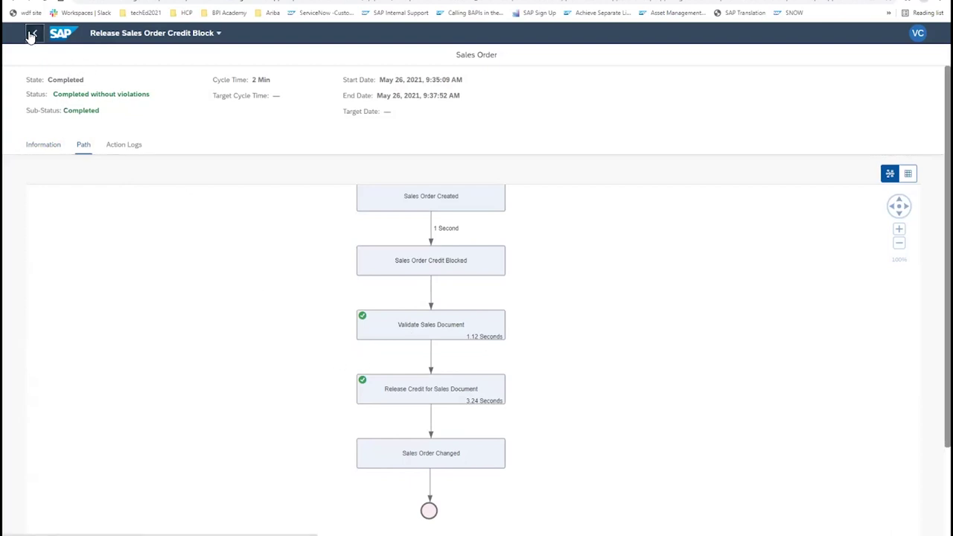
pyautogui.click(32, 34)
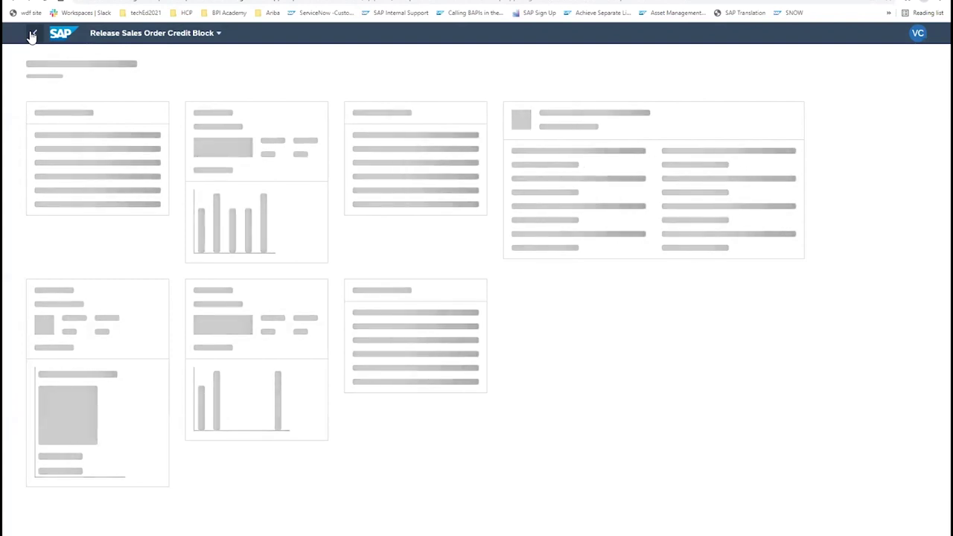
pyautogui.click(32, 35)
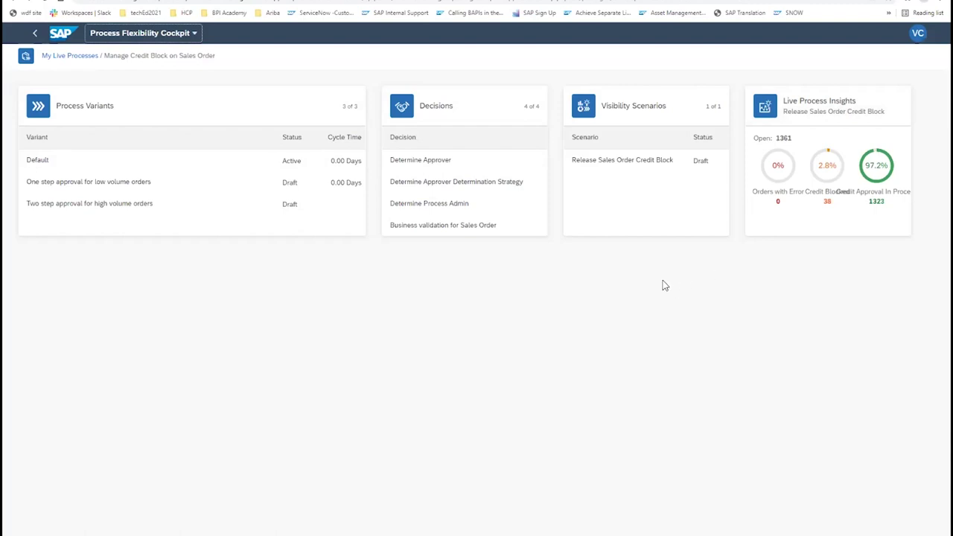
pyautogui.click(35, 34)
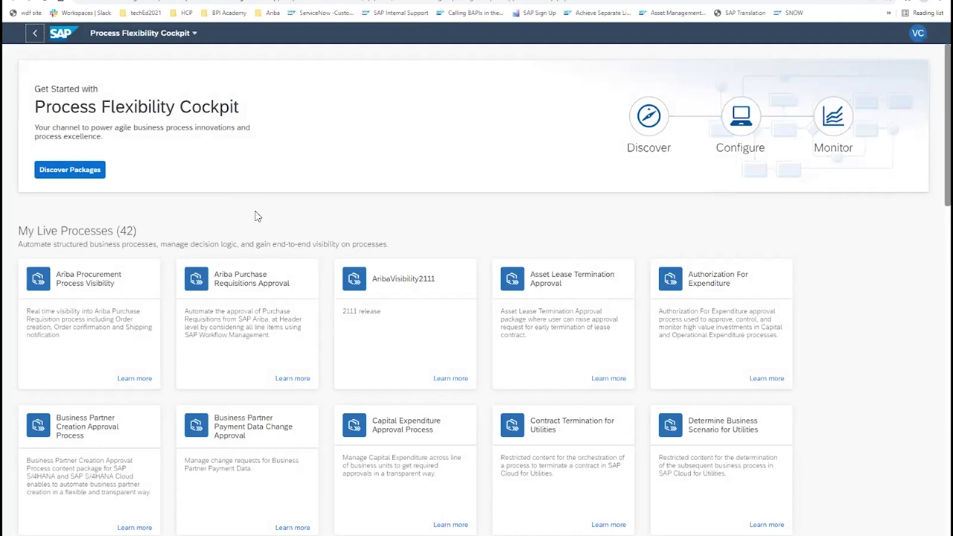
pyautogui.scroll(-2, 330, 259)
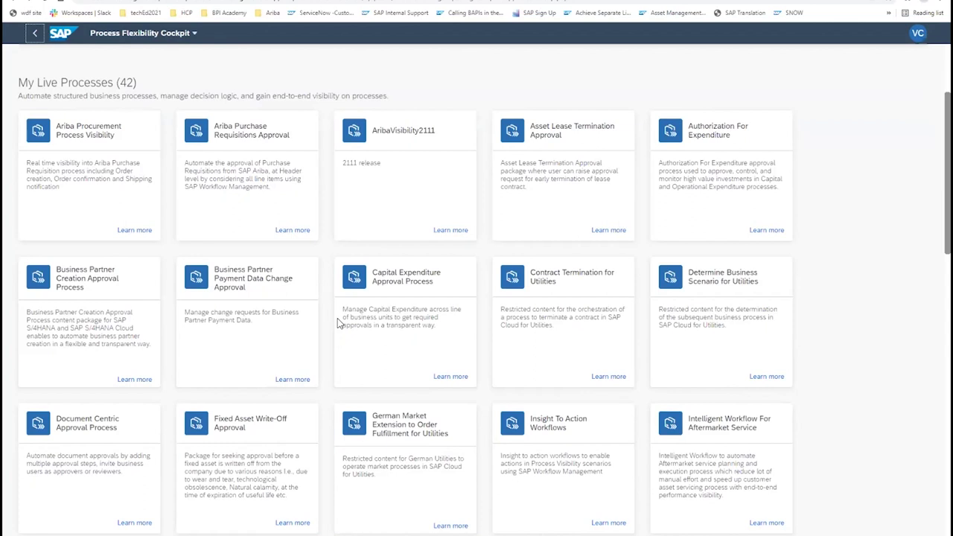
# Return to the home page, sign in again and open the Workflow site from the Site Directory.
pyautogui.click(148, 35)
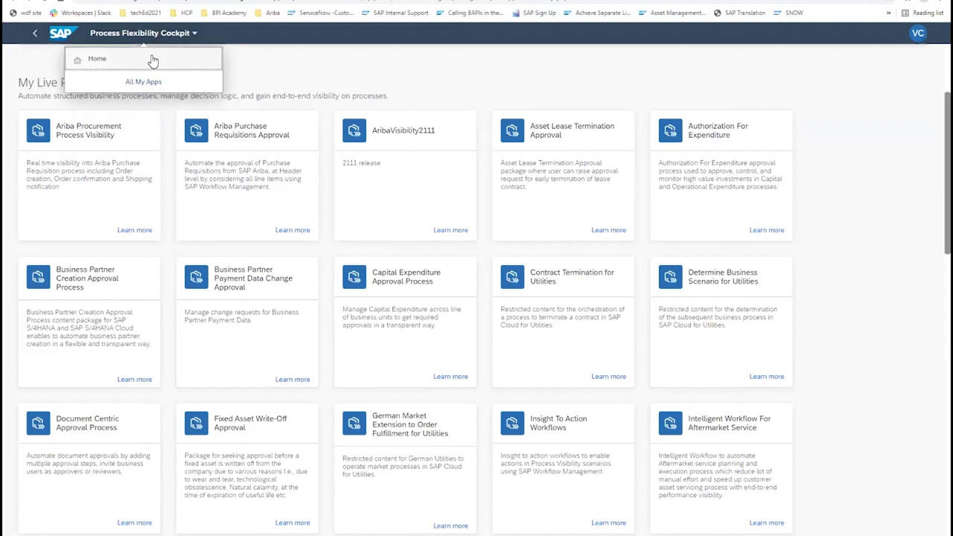
pyautogui.click(151, 60)
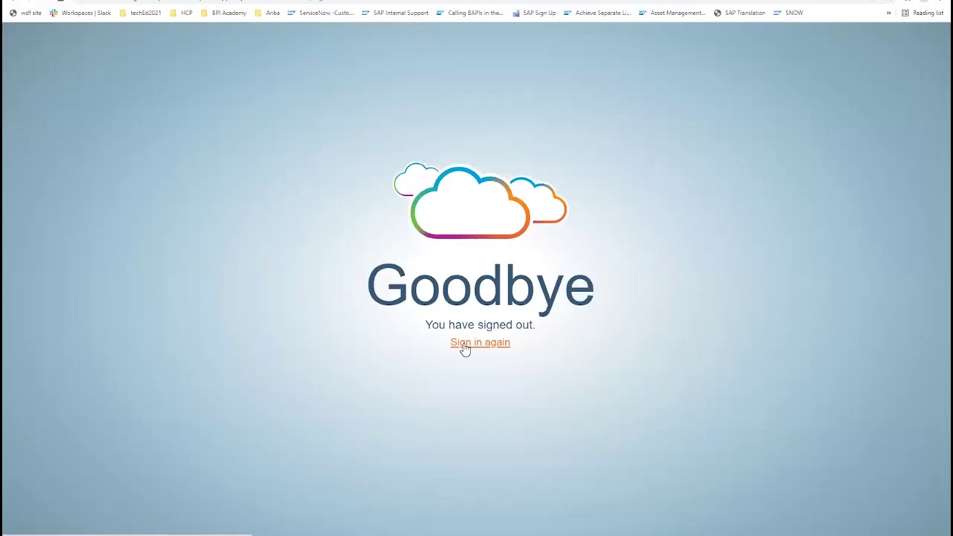
pyautogui.click(465, 345)
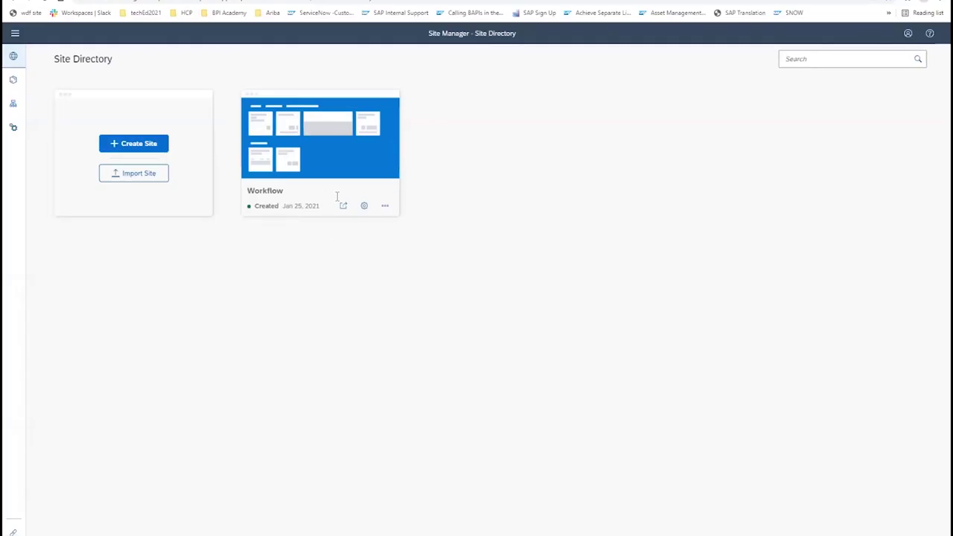
pyautogui.click(343, 206)
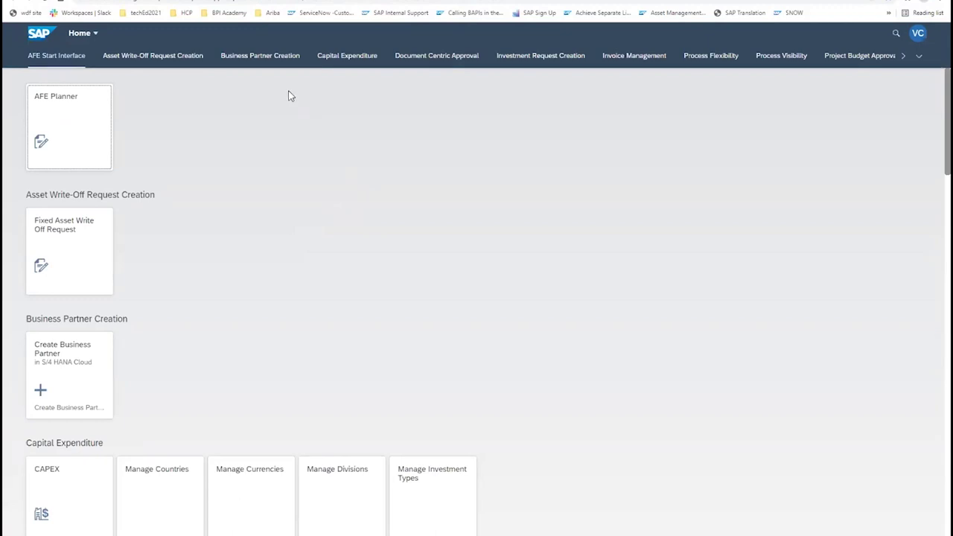
# Look through the app groups on the Workflow site's home page down to the Workflow group.
pyautogui.scroll(-3, 546, 145)
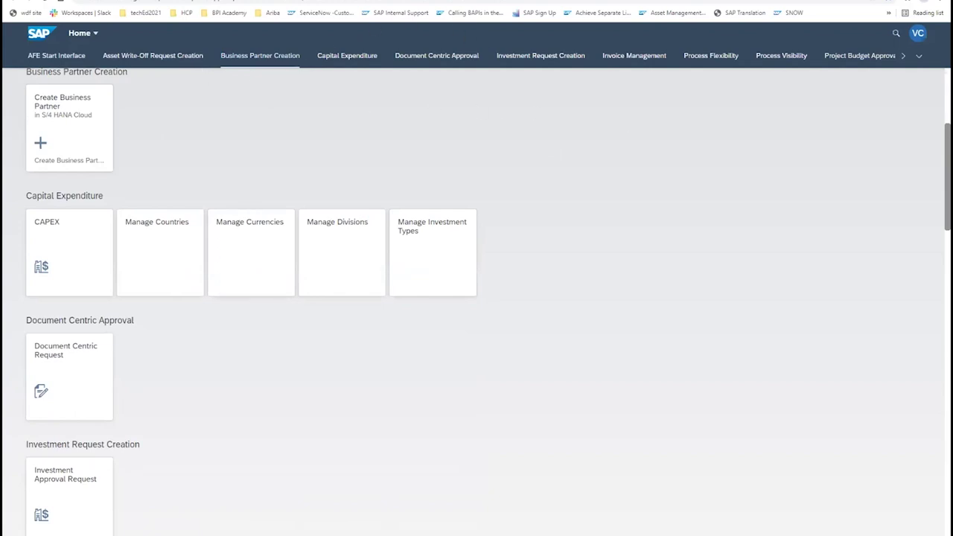
pyautogui.click(903, 55)
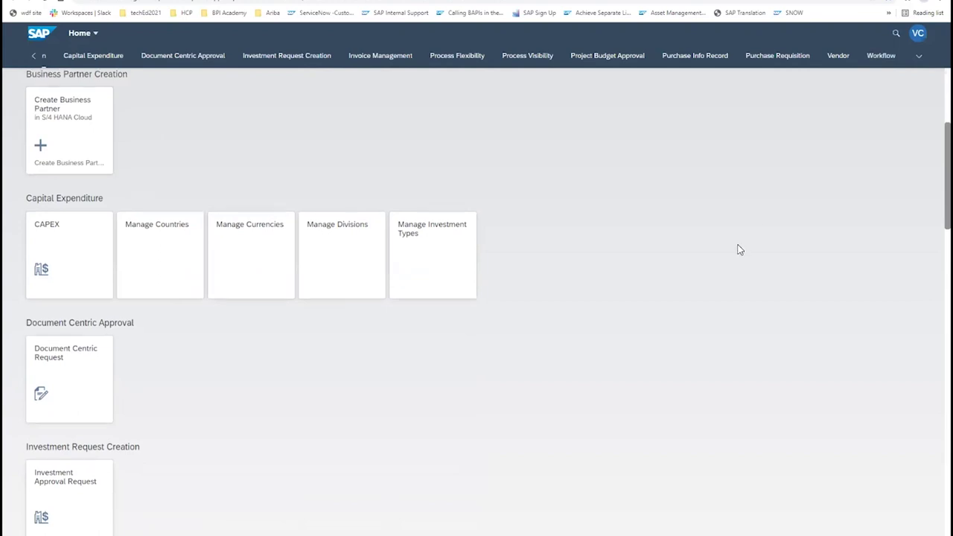
pyautogui.scroll(3, 738, 249)
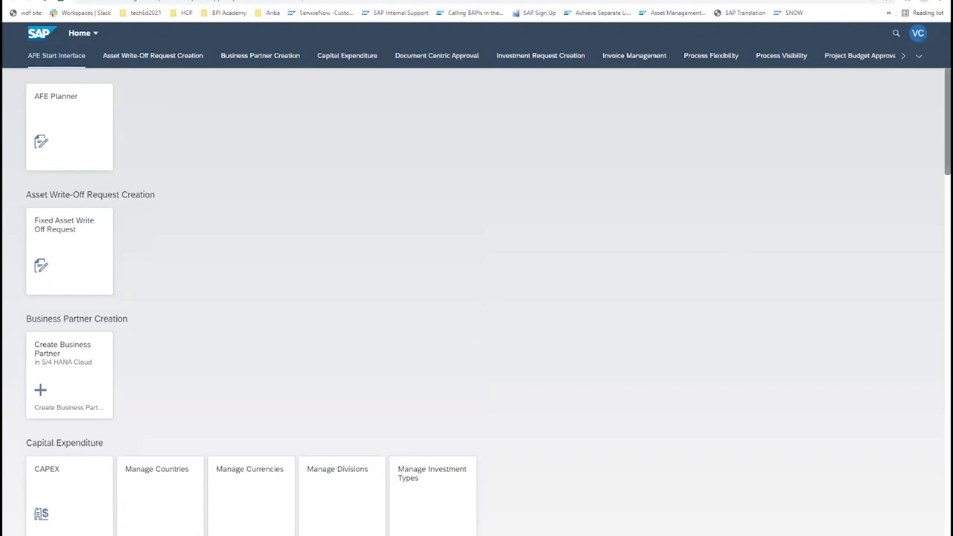
pyautogui.scroll(-10, 476, 297)
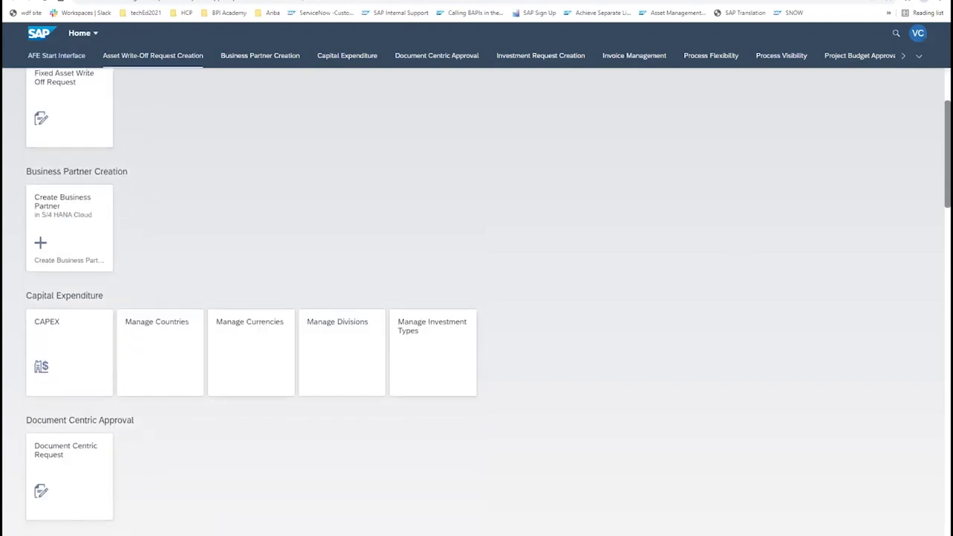
pyautogui.scroll(-8, 476, 298)
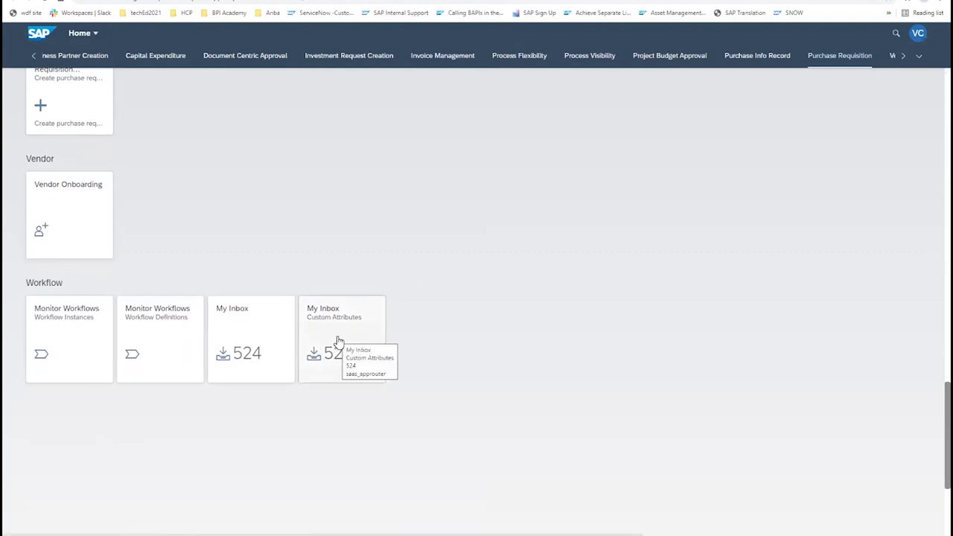
# Check the home page with productivity, development and monitoring tools, and return to the Workflow site's app groups.
pyautogui.click(56, 34)
pyautogui.click(35, 32)
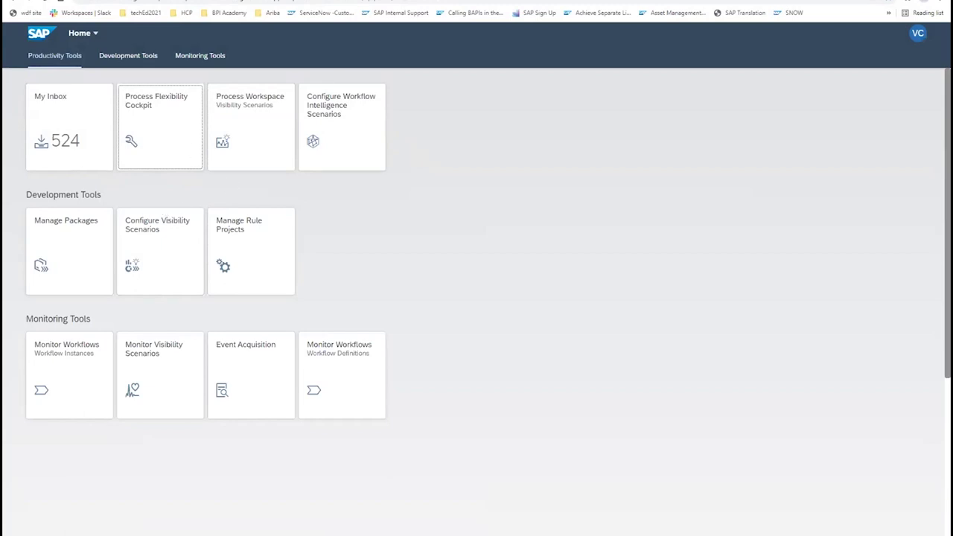
pyautogui.click(431, 2)
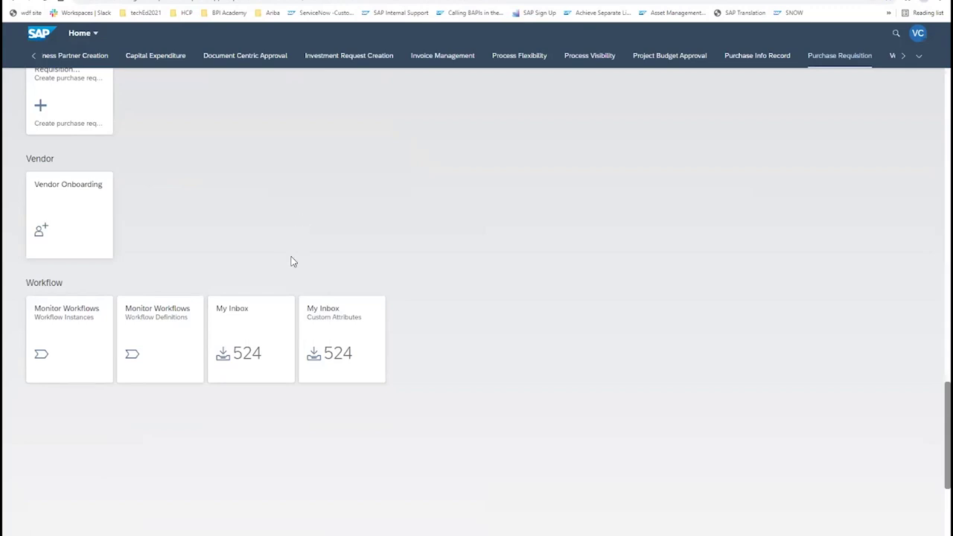
# Open My Inbox from the Workflow group, go back to the home page and reopen it.
pyautogui.click(253, 331)
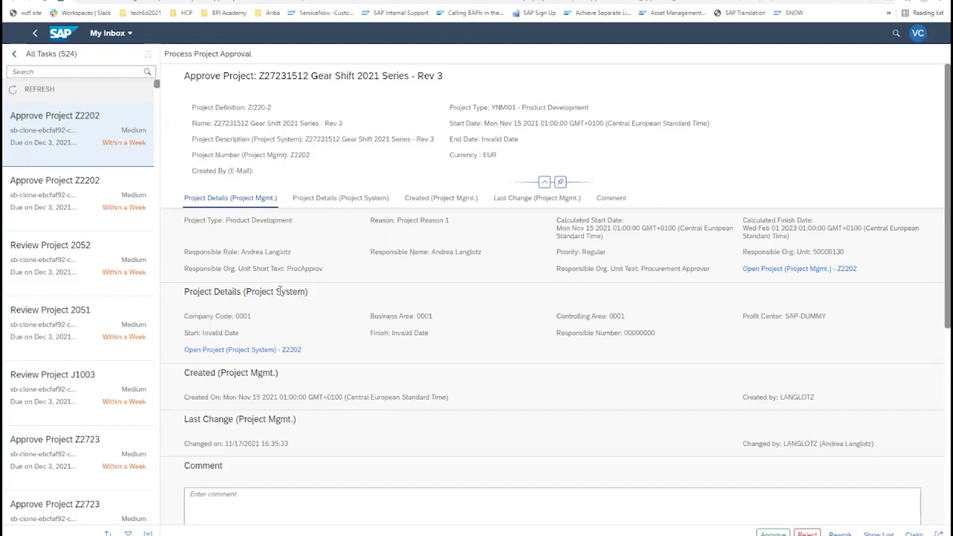
pyautogui.click(35, 35)
pyautogui.click(237, 325)
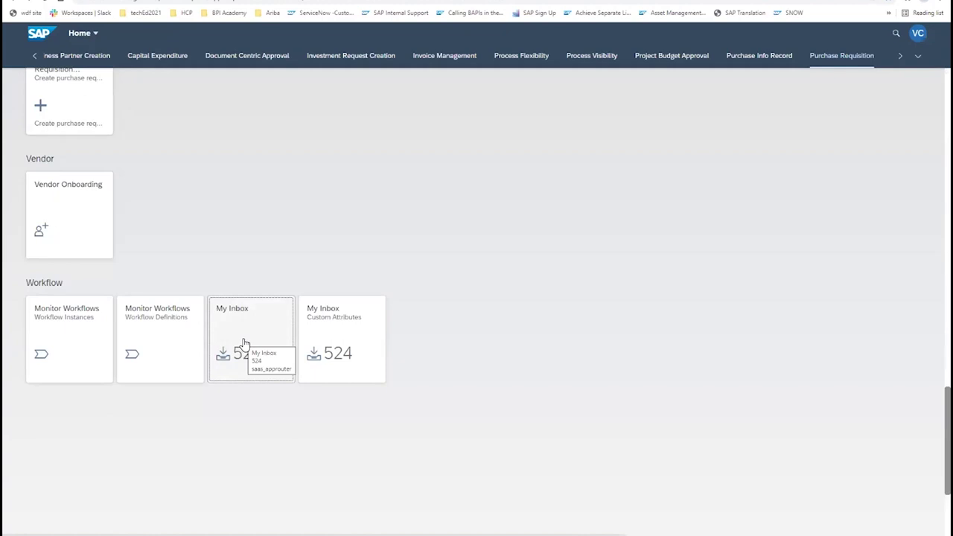
pyautogui.click(243, 342)
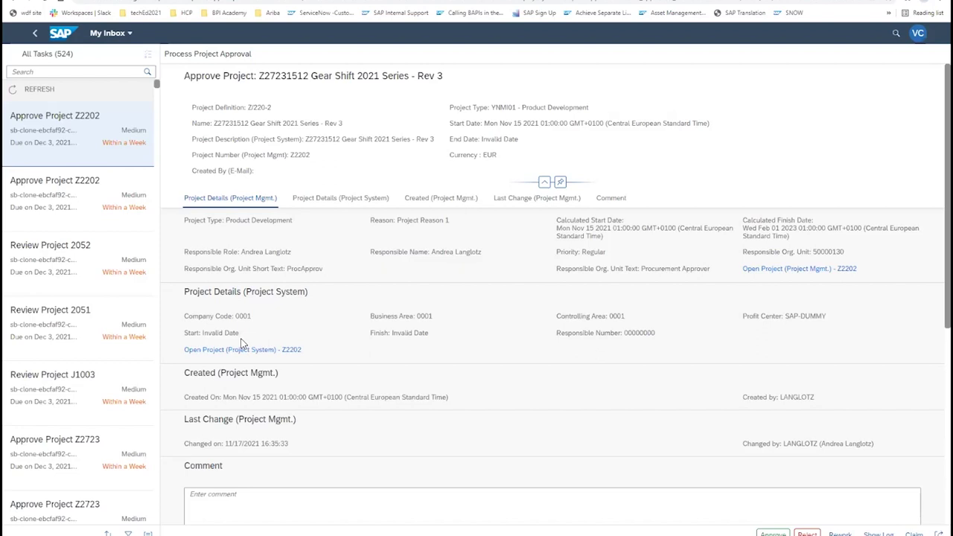
# Look through the All Tasks list for project and standard order approvals, and leave My Inbox.
pyautogui.scroll(-1, 120, 192)
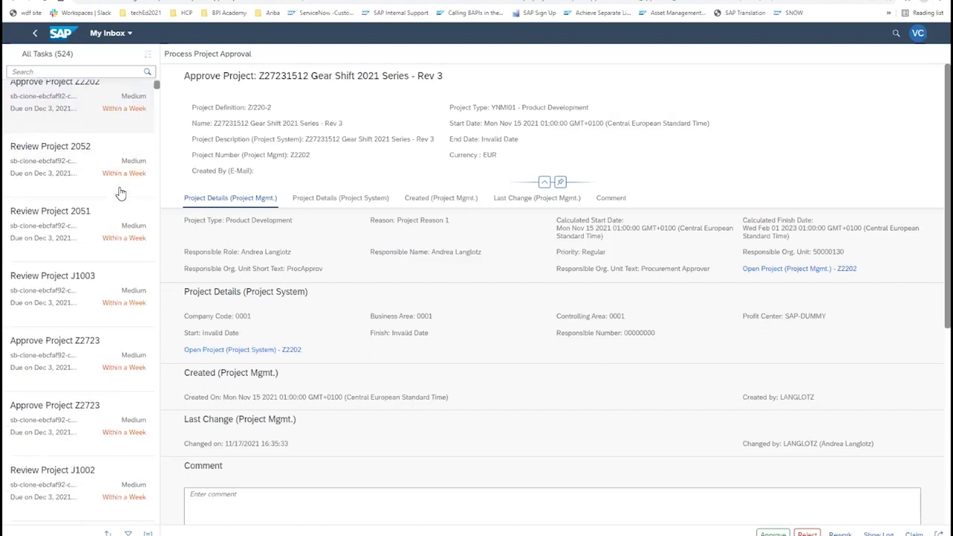
pyautogui.scroll(1, 119, 192)
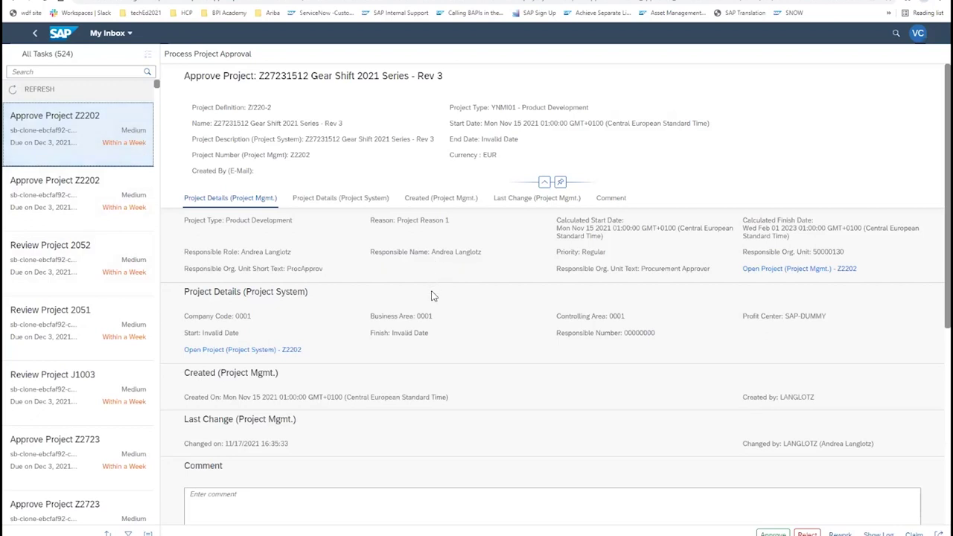
pyautogui.scroll(-1, 401, 257)
pyautogui.scroll(1, 402, 253)
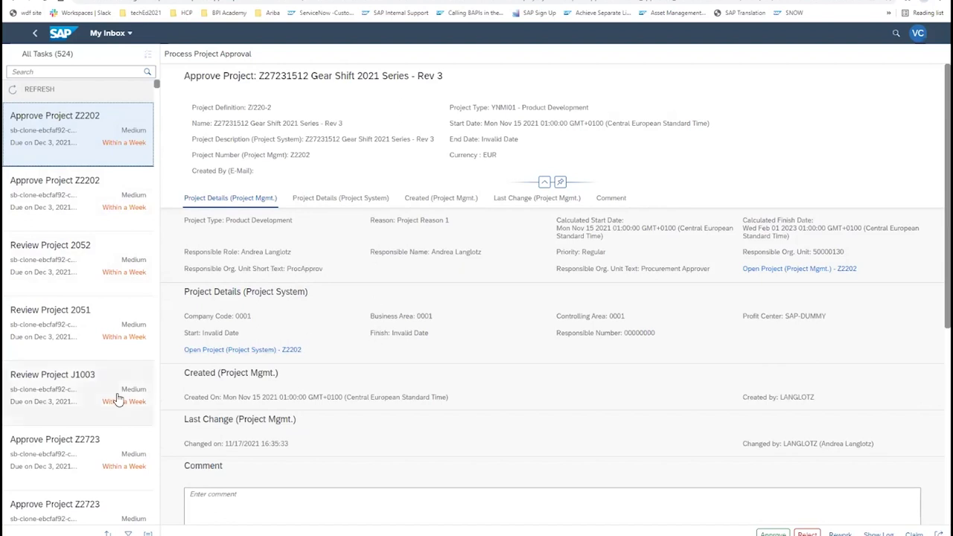
pyautogui.scroll(-3, 111, 398)
pyautogui.scroll(-8, 104, 402)
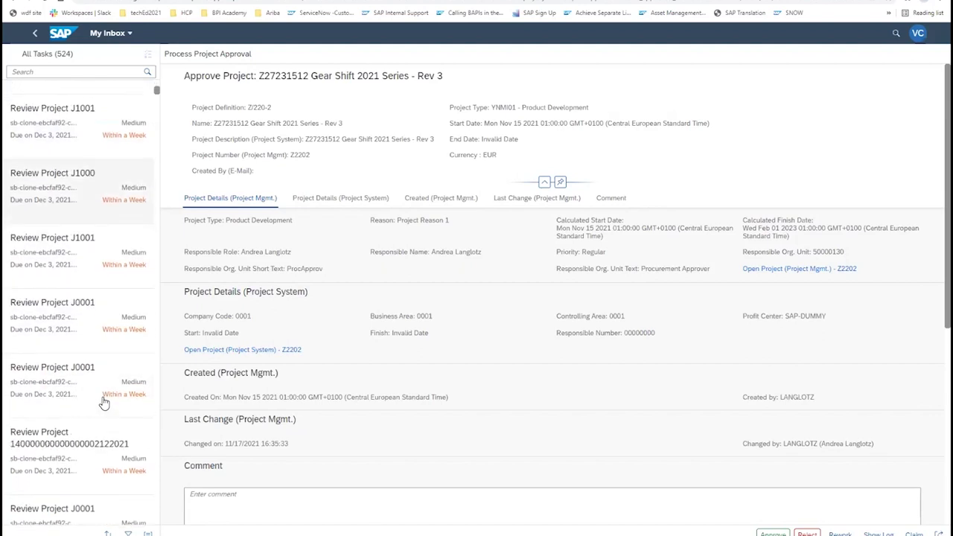
pyautogui.scroll(-8, 104, 403)
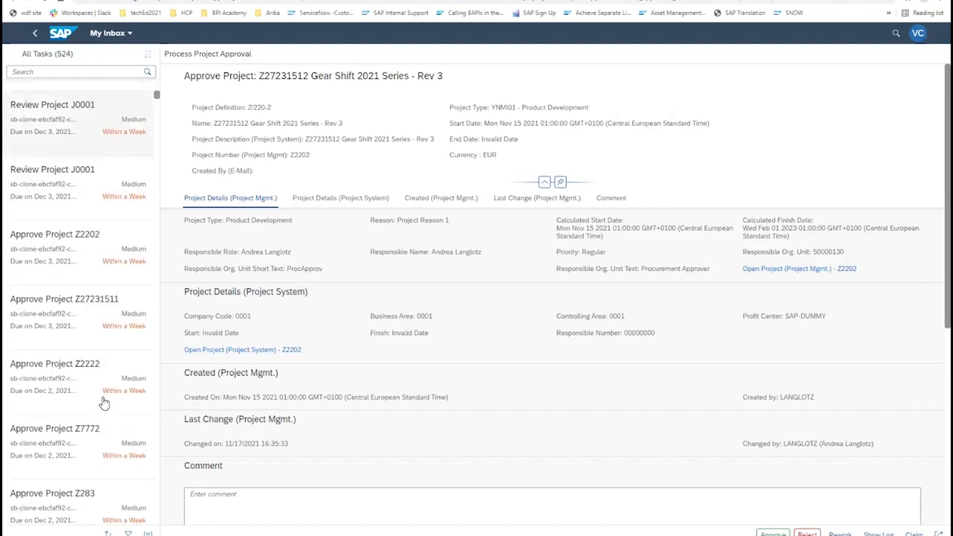
pyautogui.scroll(-2, 112, 387)
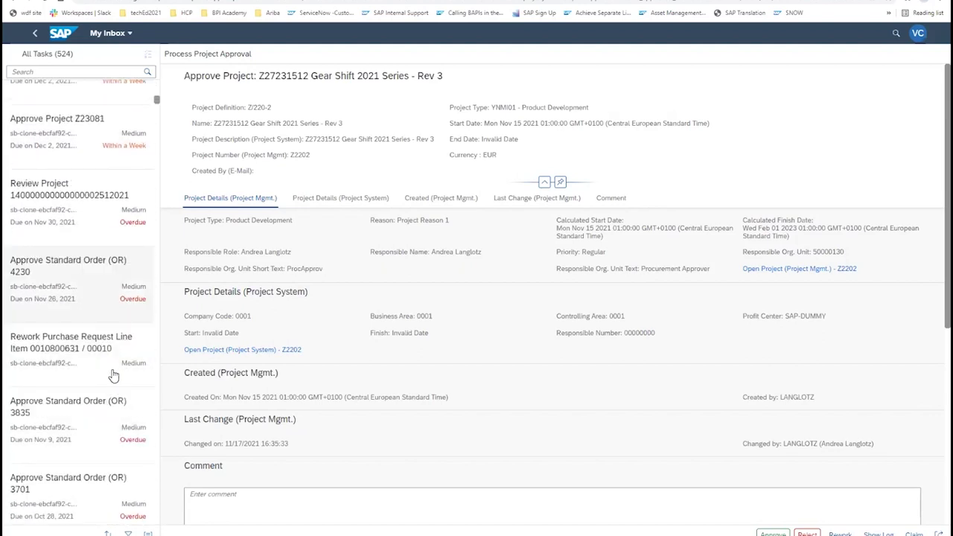
pyautogui.scroll(-1, 107, 352)
pyautogui.scroll(-4, 107, 352)
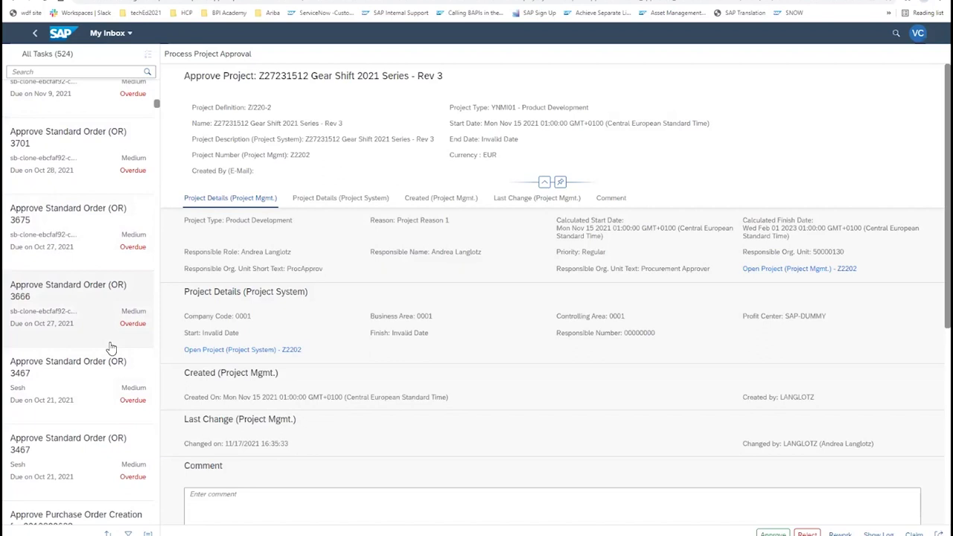
pyautogui.click(34, 32)
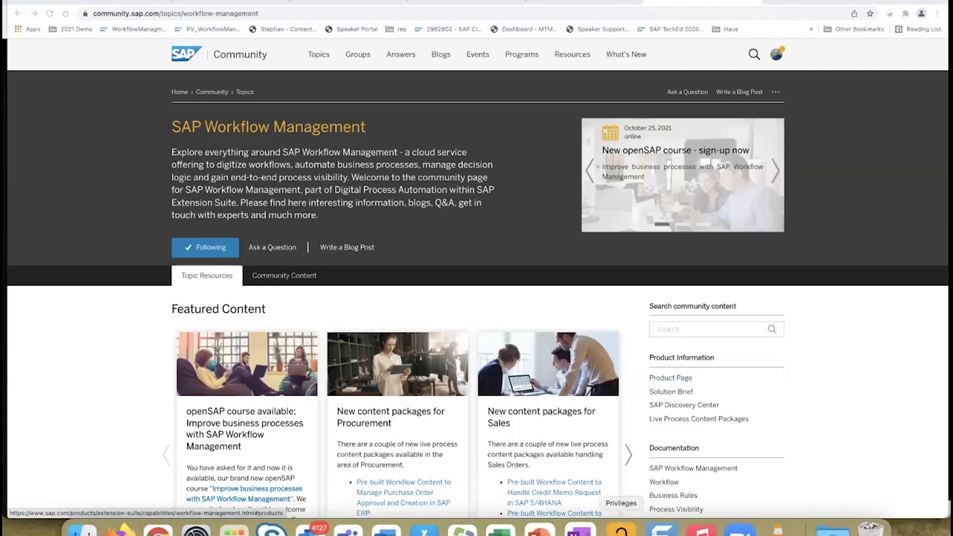
# Switch to the PowerPoint presentation at the slide "The path to SAP Process Automation" and start the slide show.
pyautogui.click(543, 529)
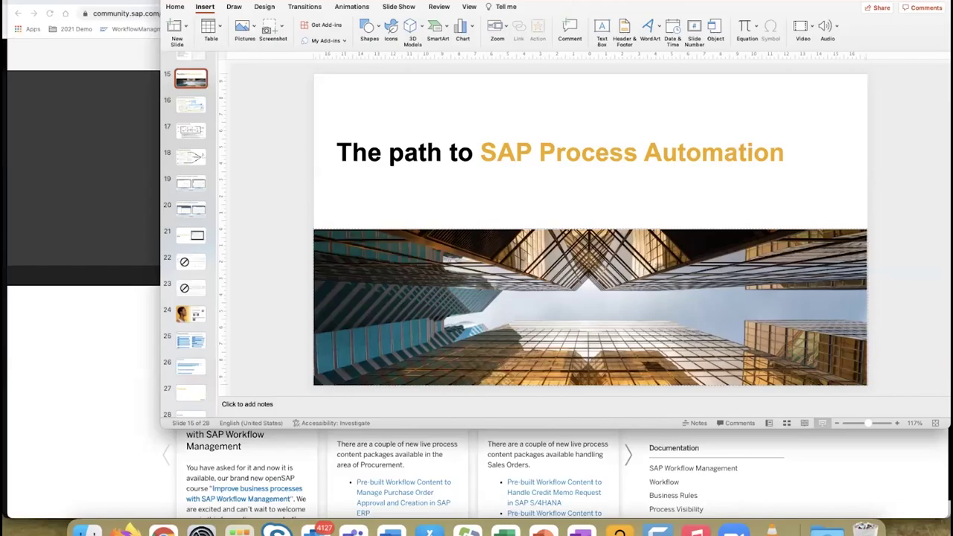
pyautogui.press('super+shift+Return')
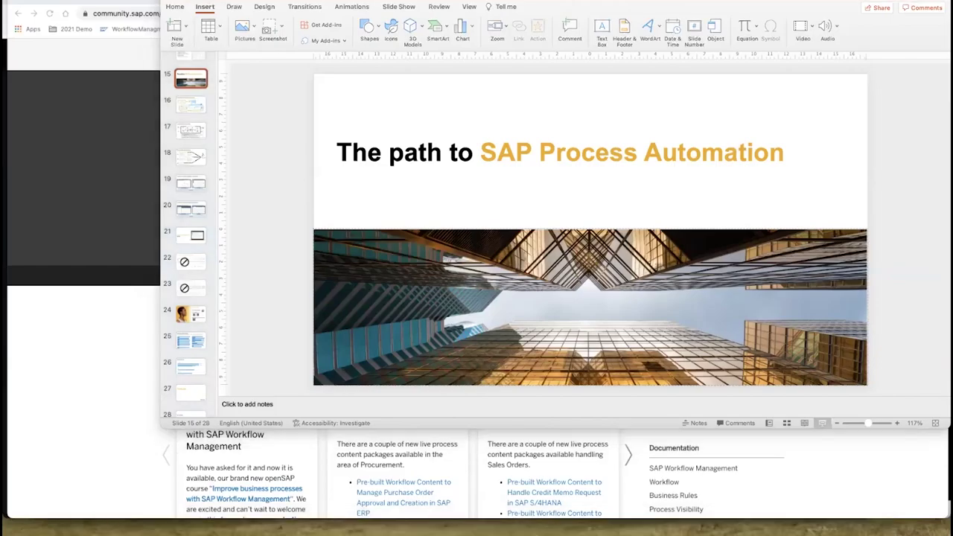
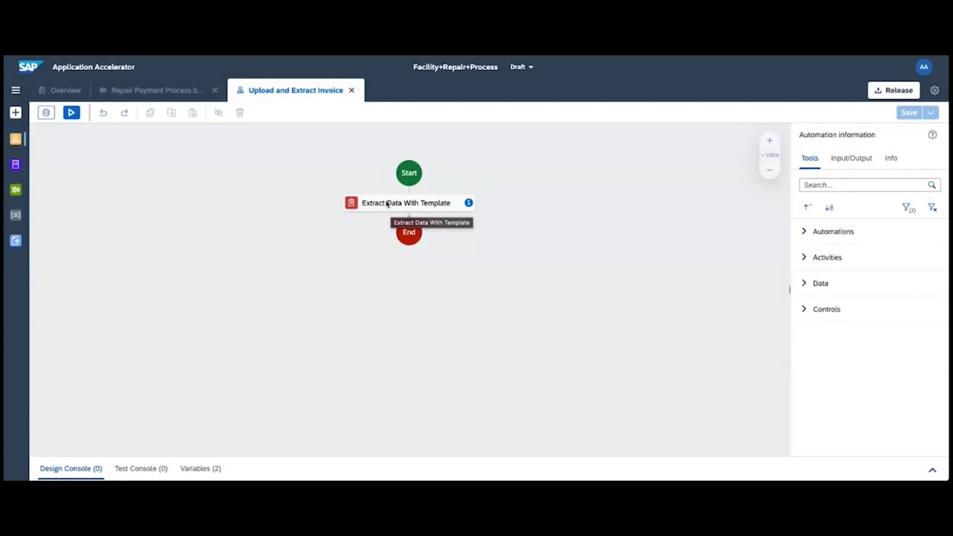
# Open the Repair Payment Process in Application Accelerator and add the existing Upload and Extract Invoice automation.
pyautogui.click(159, 92)
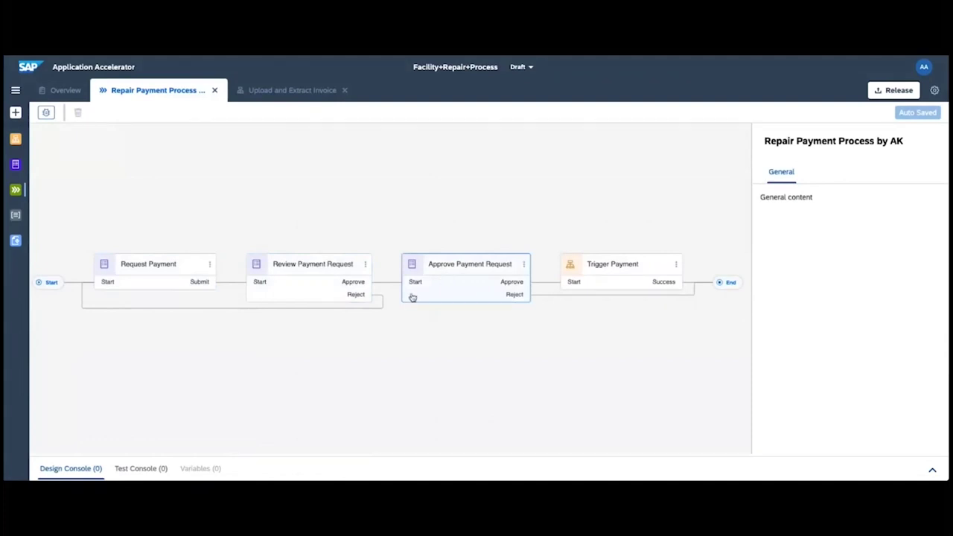
pyautogui.click(305, 340)
pyautogui.moveTo(355, 274)
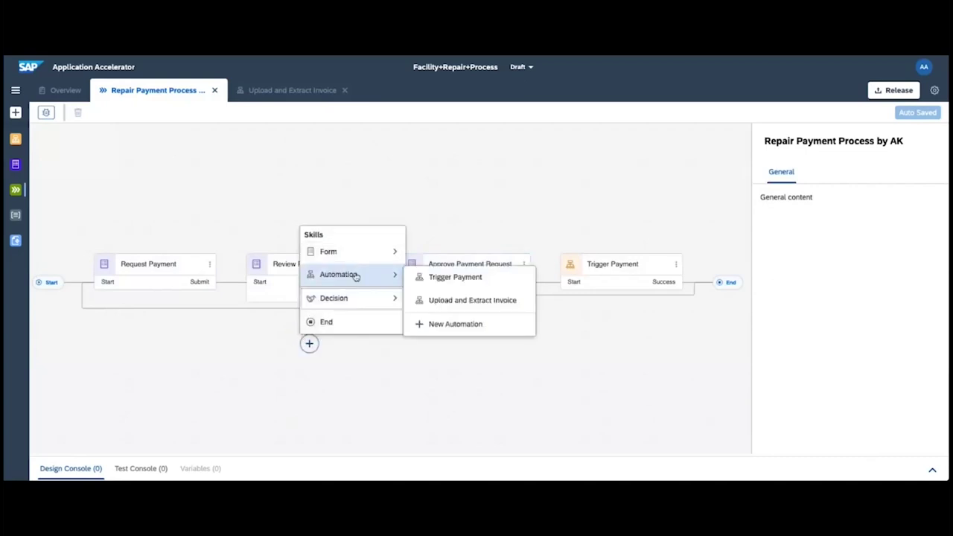
pyautogui.click(439, 303)
# Connect the process Start to Upload and Extract Invoice, and its Success output to Approve Payment Request.
pyautogui.click(177, 336)
pyautogui.moveTo(64, 282); pyautogui.dragTo(118, 354)
pyautogui.moveTo(225, 281); pyautogui.dragTo(345, 323)
# Remove the disconnected Review Payment Request and Request Payment forms from the Repair Payment Process.
pyautogui.click(304, 326)
pyautogui.click(321, 342)
pyautogui.click(151, 326)
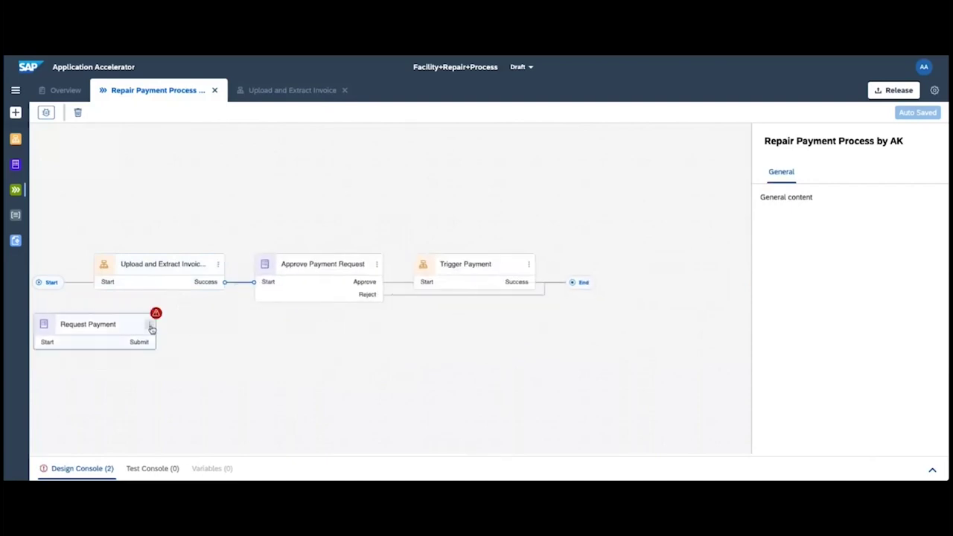
pyautogui.click(149, 325)
pyautogui.click(162, 343)
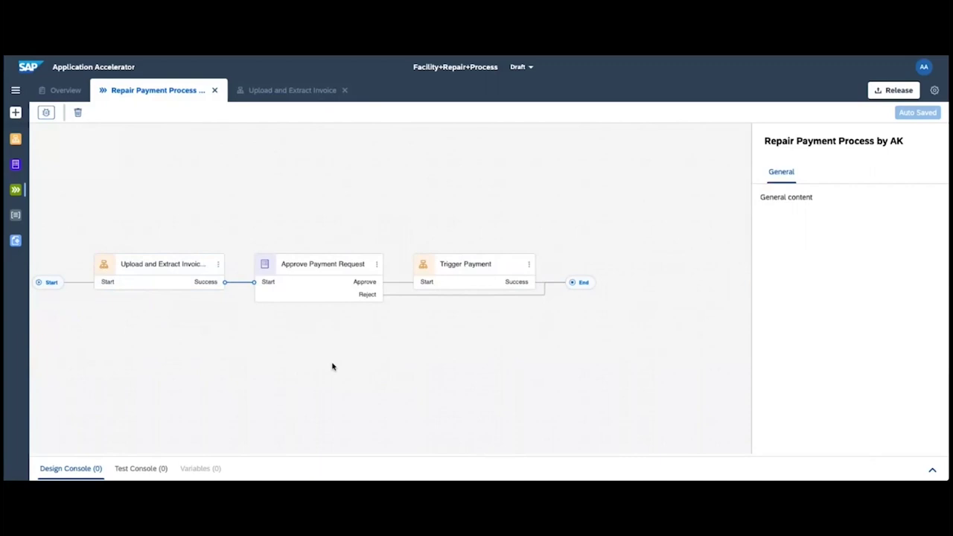
# Release the project as version 8.0.0 containing significant changes, with the version annotation "Add automation".
pyautogui.click(887, 95)
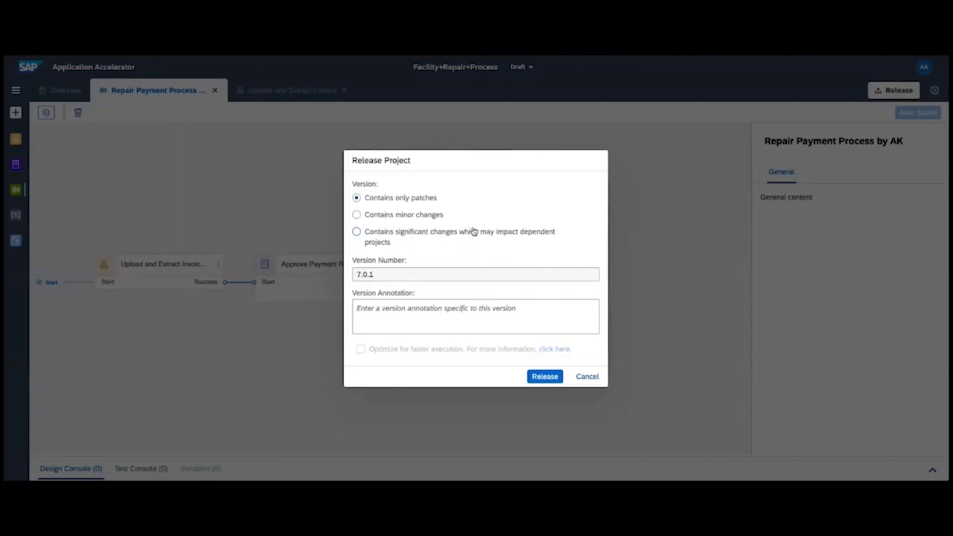
pyautogui.click(356, 232)
pyautogui.click(402, 315)
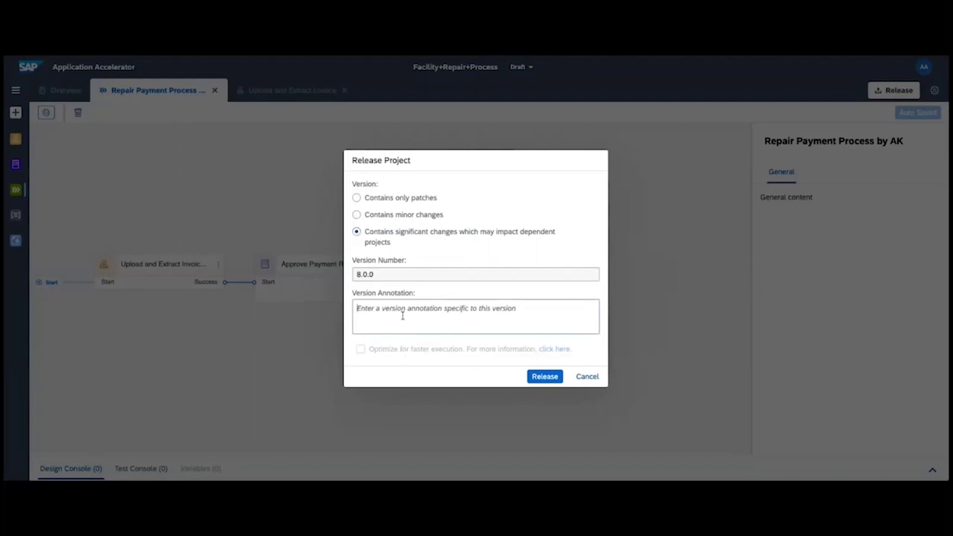
pyautogui.write('Add automation')
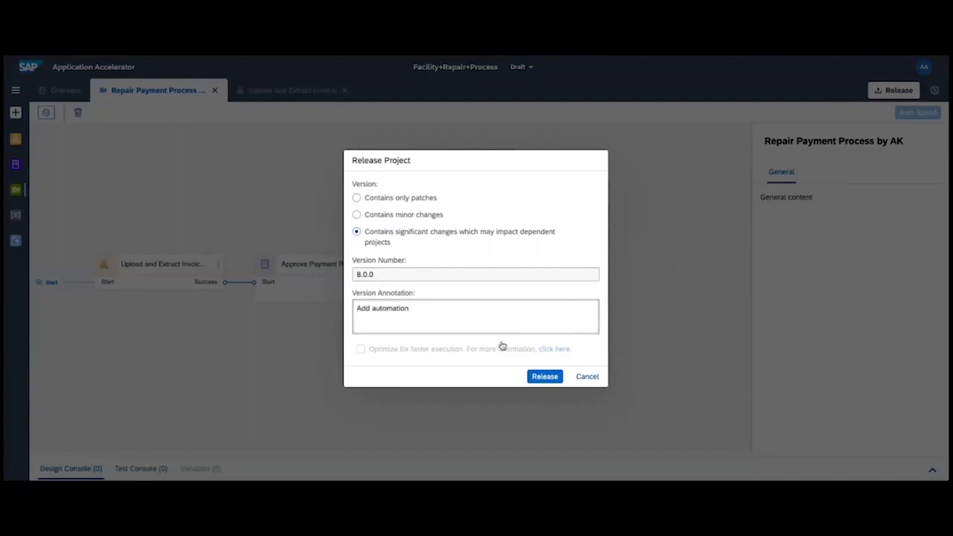
pyautogui.click(544, 376)
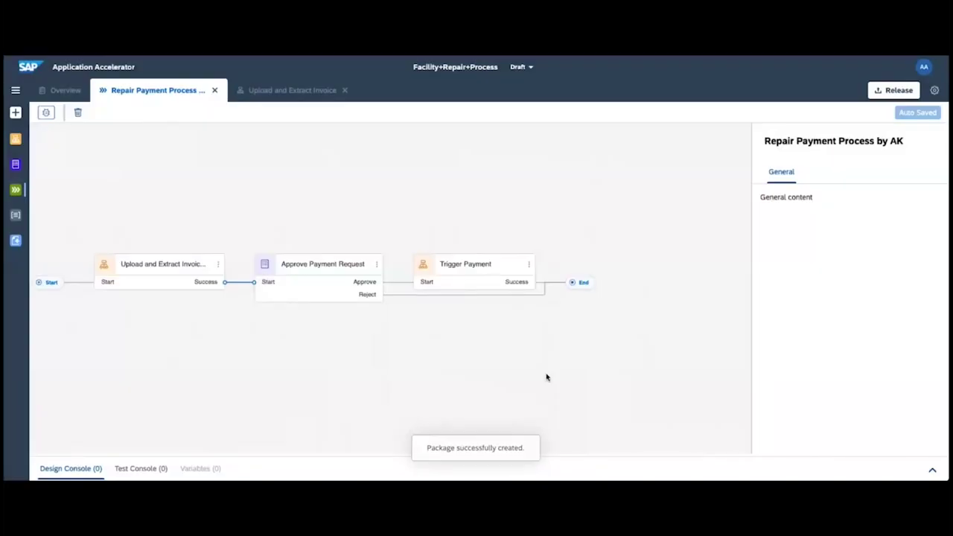
# Open released version 8.0.0 of the project, deploy it and refresh its status.
pyautogui.click(524, 68)
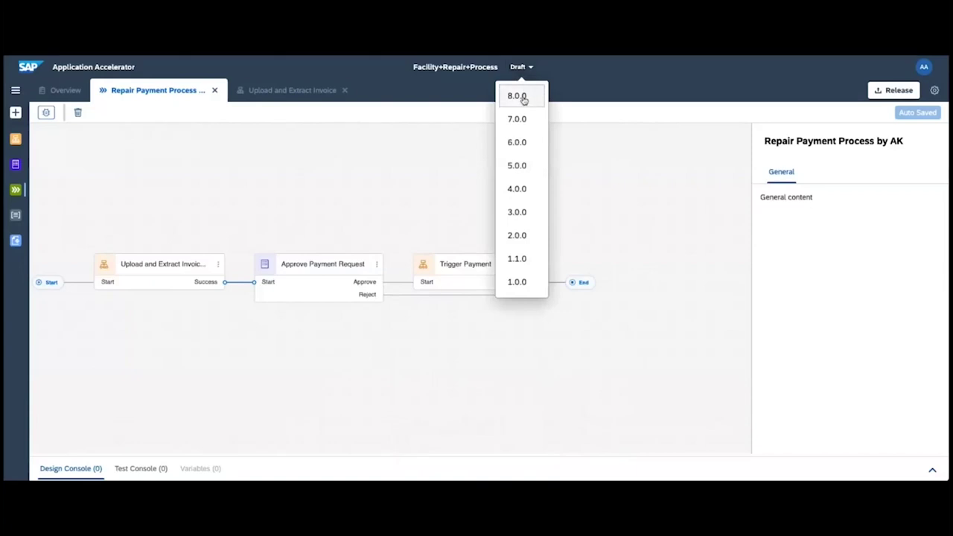
pyautogui.click(522, 98)
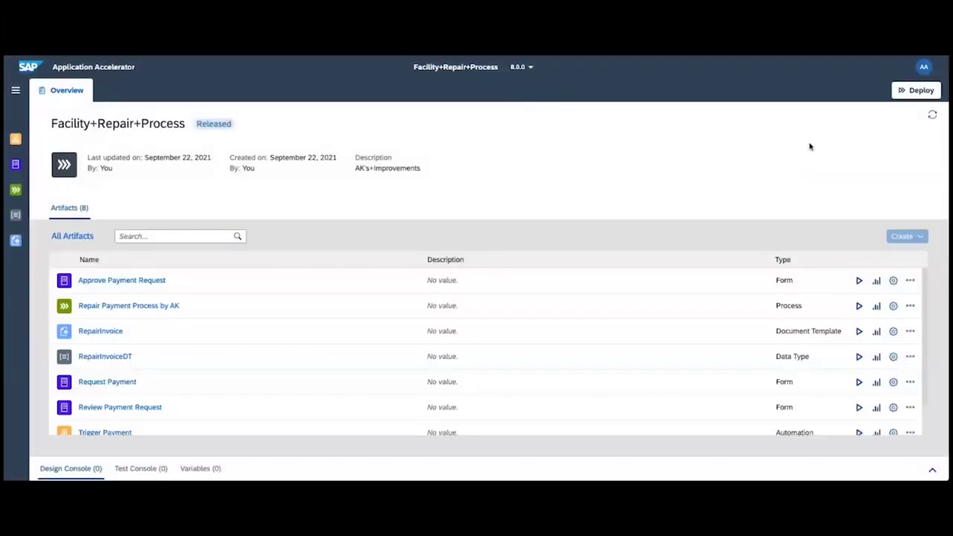
pyautogui.click(917, 94)
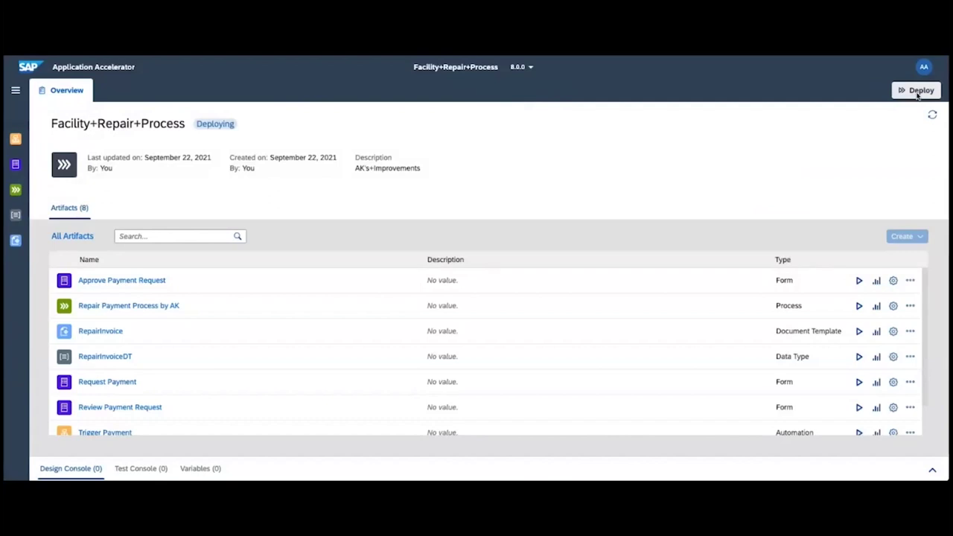
pyautogui.click(934, 116)
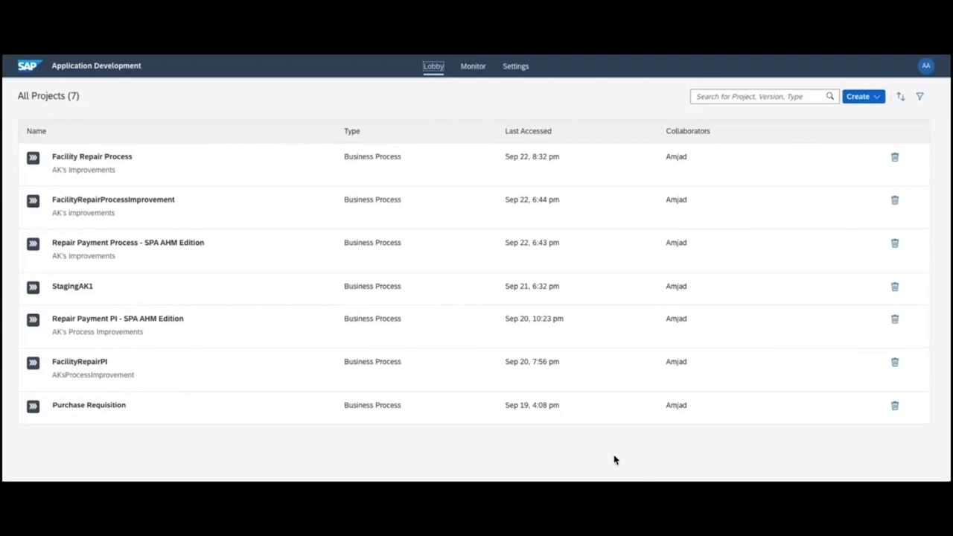
# Open the Purchase Requisition project and add the Approver Determination decision between Request Form and Request Approval.
pyautogui.click(106, 406)
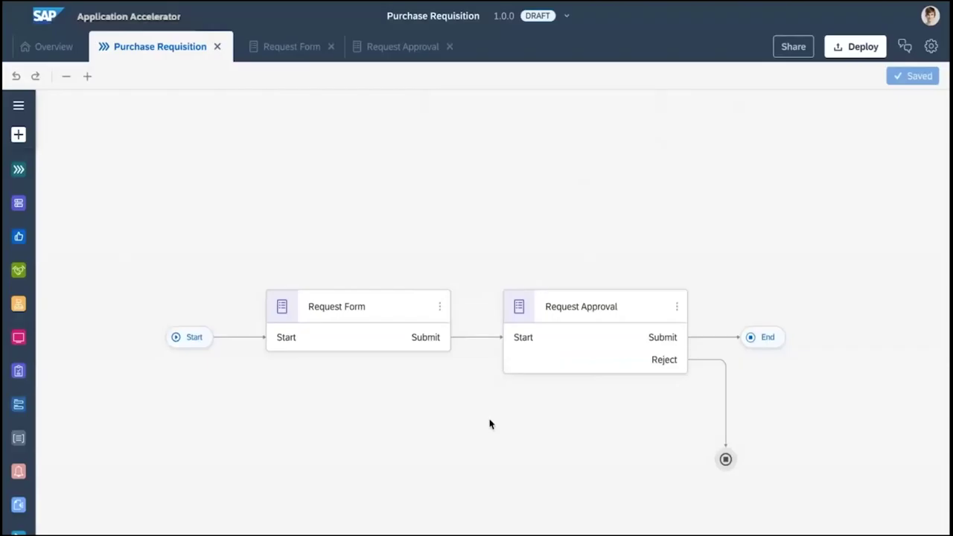
pyautogui.click(480, 342)
pyautogui.click(449, 341)
pyautogui.click(524, 401)
pyautogui.click(539, 377)
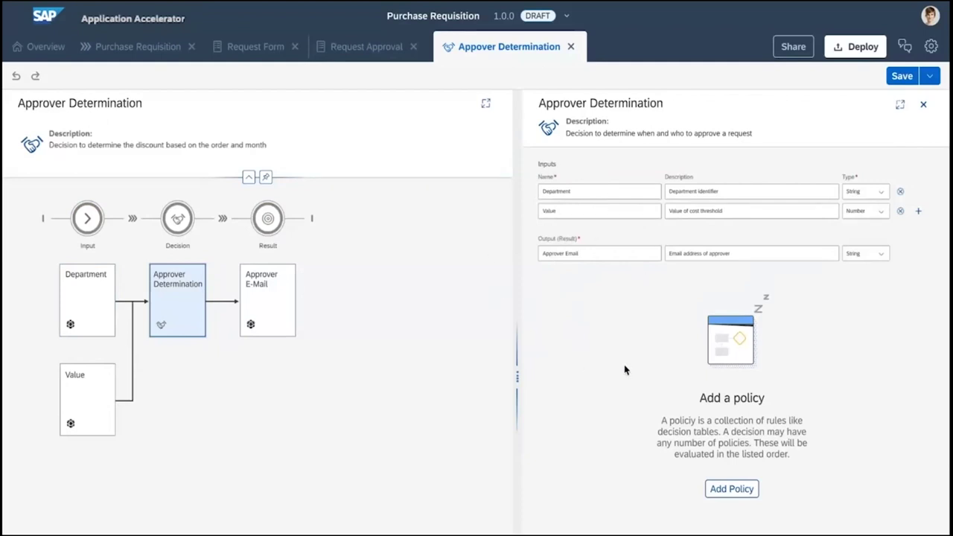
# Add a policy with a decision table to Approver Determination, fill in departments, value thresholds and approver e-mails, and save.
pyautogui.click(745, 492)
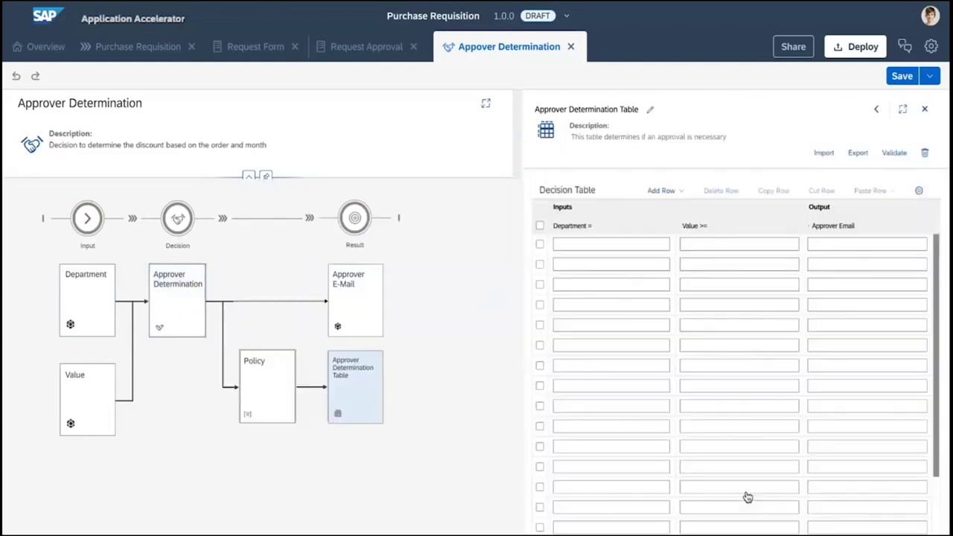
pyautogui.click(603, 268)
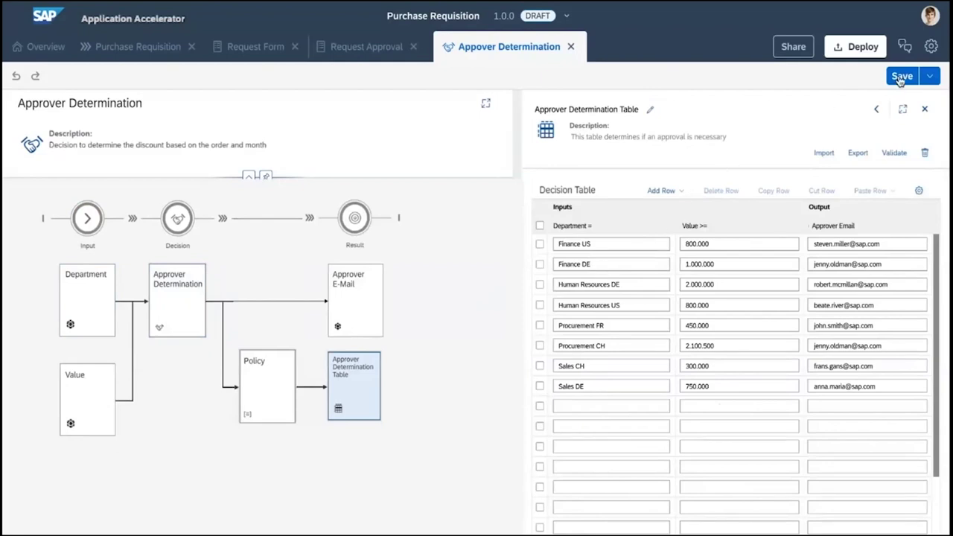
pyautogui.click(901, 76)
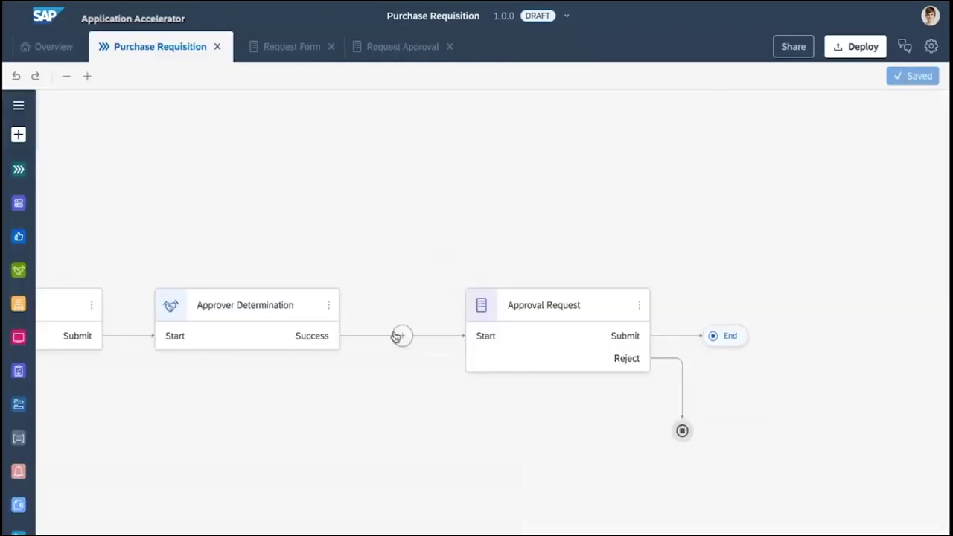
# Insert a condition between Approver Determination and Approval Request, using the decision's Approver Email as its IF item.
pyautogui.click(397, 339)
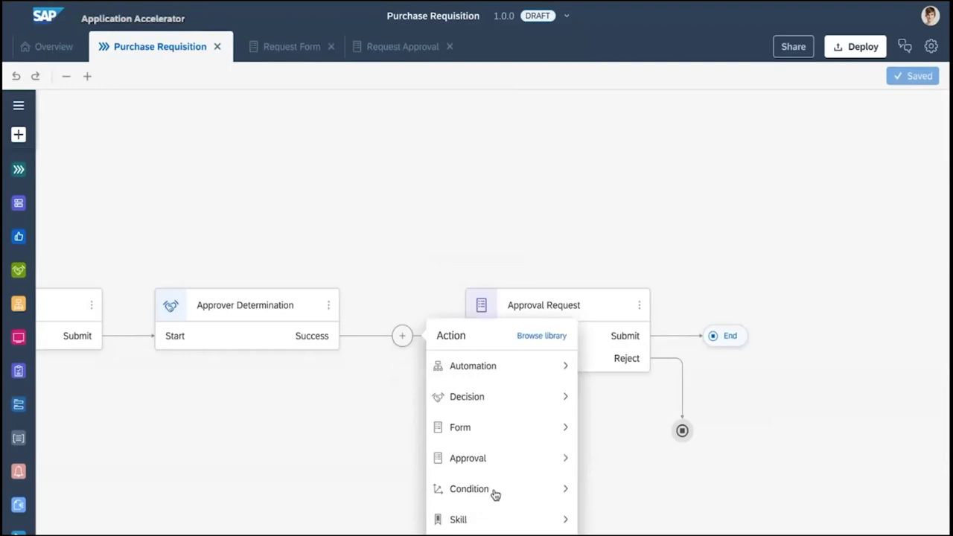
pyautogui.click(495, 489)
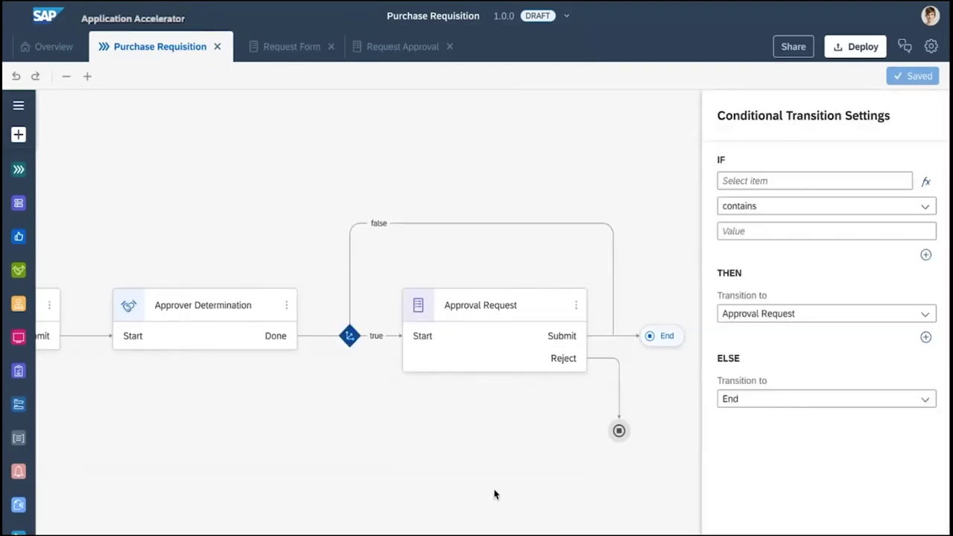
pyautogui.click(742, 186)
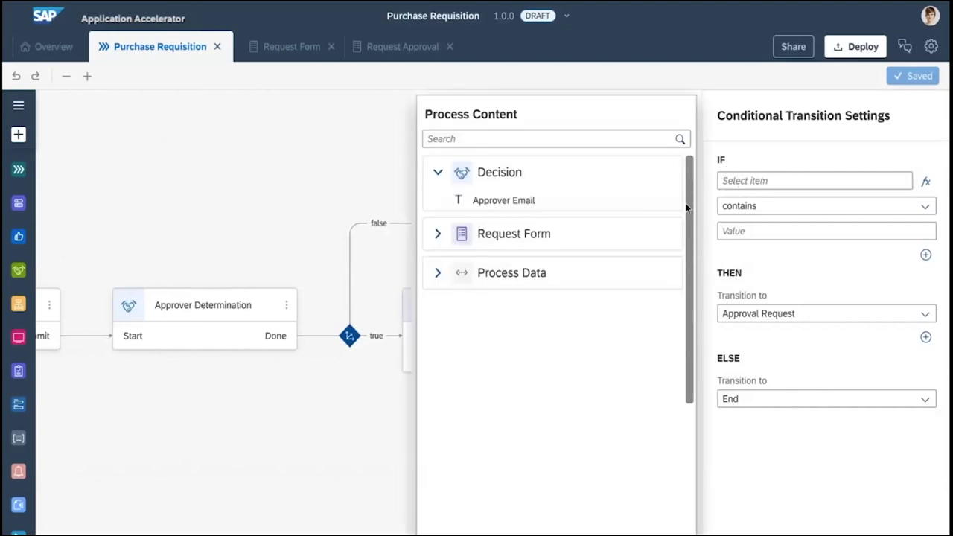
pyautogui.click(513, 208)
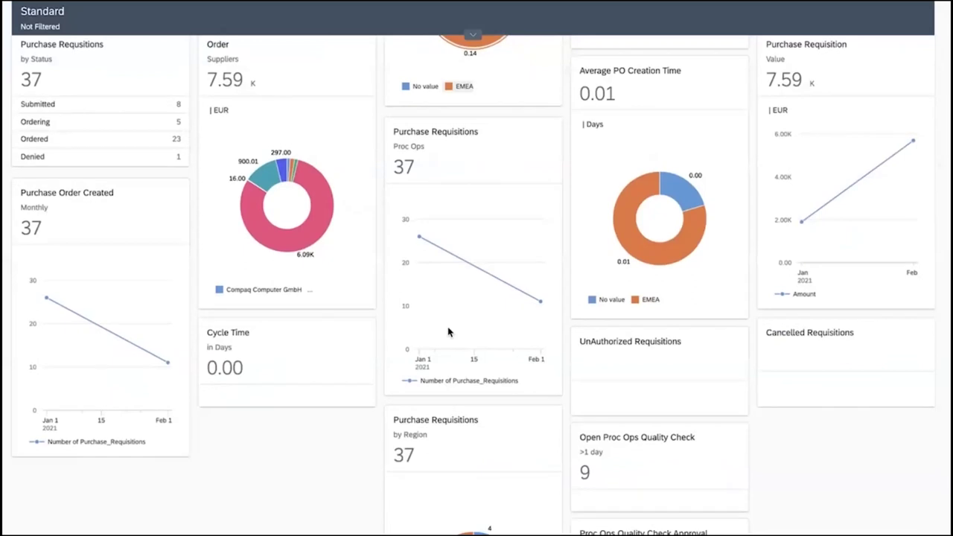
# Examine the purchase requisition dashboard's cards on line items, approval times, suppliers, regions and order values.
pyautogui.scroll(-3, 446, 330)
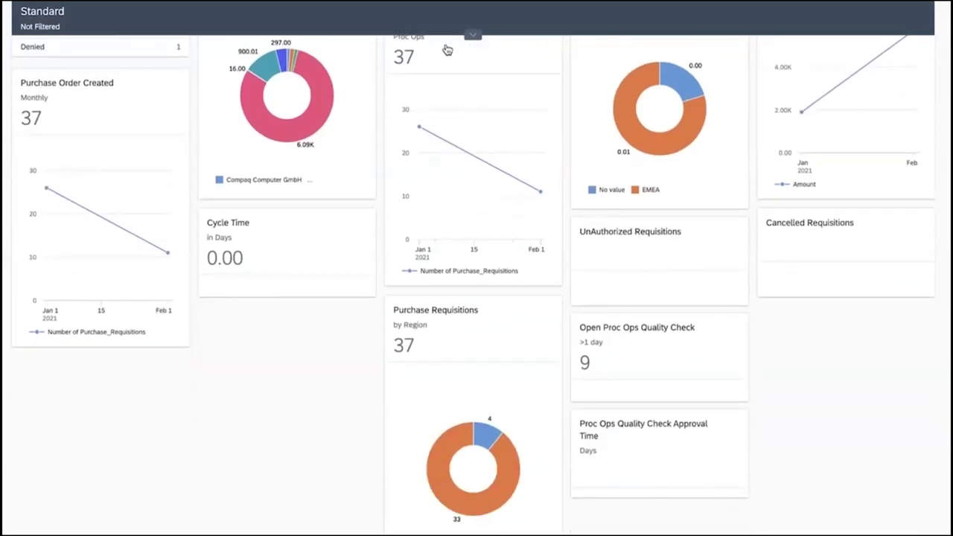
pyautogui.moveTo(420, 336); pyautogui.dragTo(469, 246)
pyautogui.scroll(3, 483, 195)
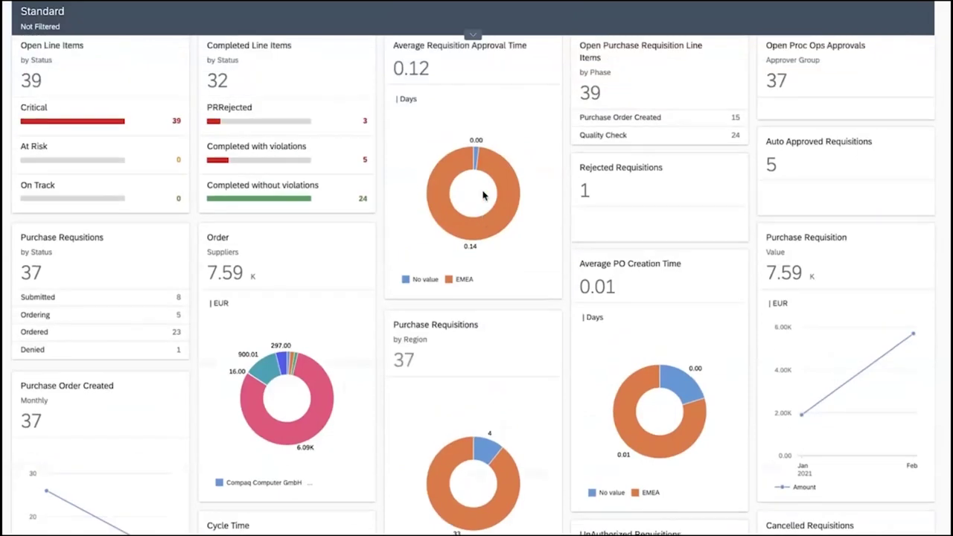
pyautogui.scroll(-1, 482, 195)
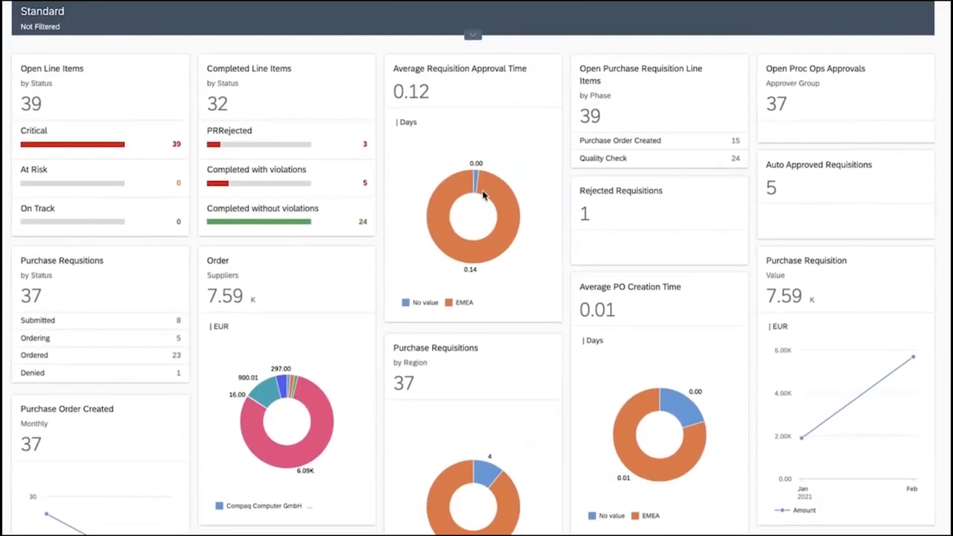